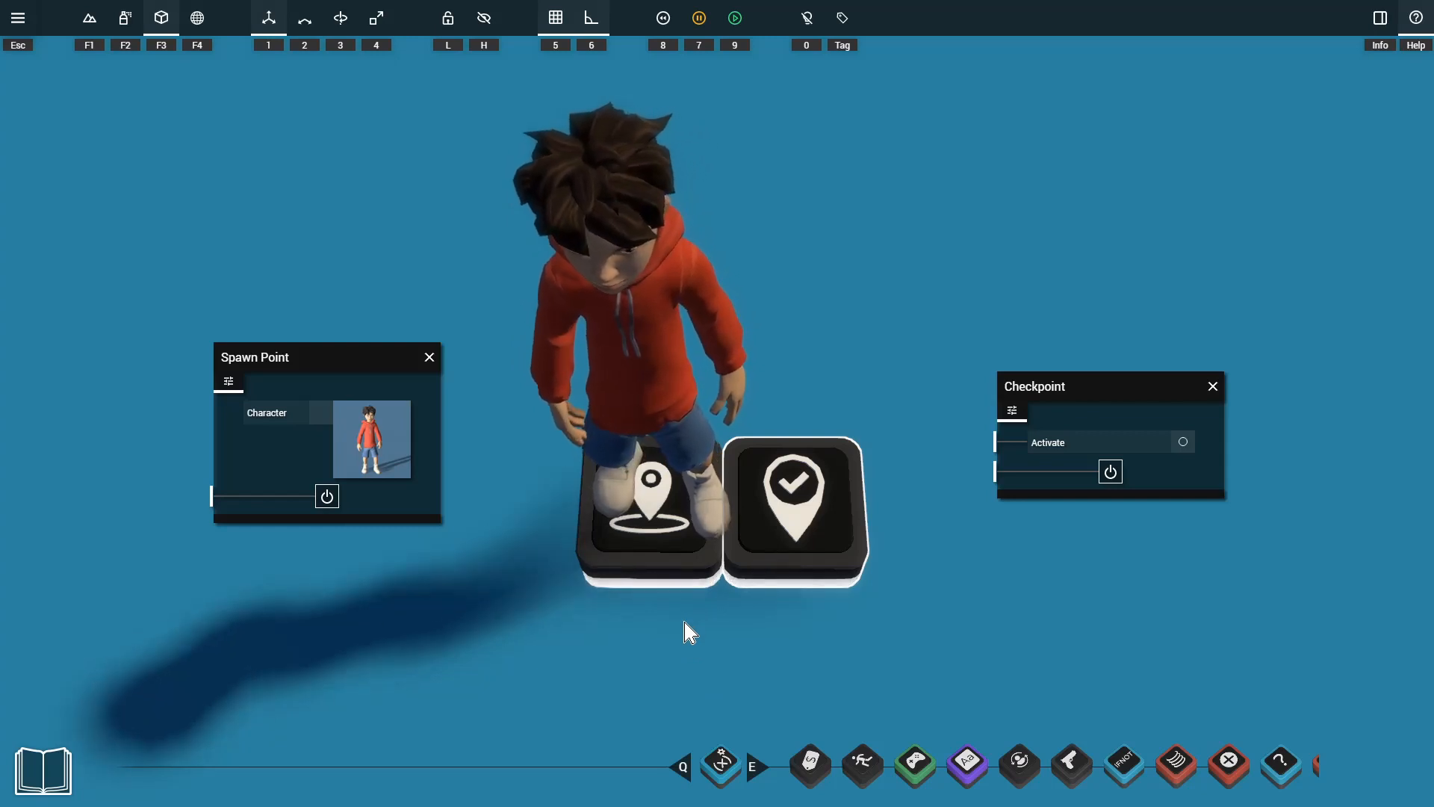
Inspect the Spawn Point and Checkpoint properties and browse the characters available for the Spawn Point.
{"action": "left_click", "coordinate": [672, 570]}
{"action": "mouse_move", "coordinate": [673, 570]}
{"action": "left_mouse_down"}
{"action": "mouse_move", "coordinate": [531, 570]}
{"action": "mouse_move", "coordinate": [704, 302]}
{"action": "mouse_move", "coordinate": [678, 407]}
{"action": "mouse_move", "coordinate": [675, 543]}
{"action": "left_mouse_up"}
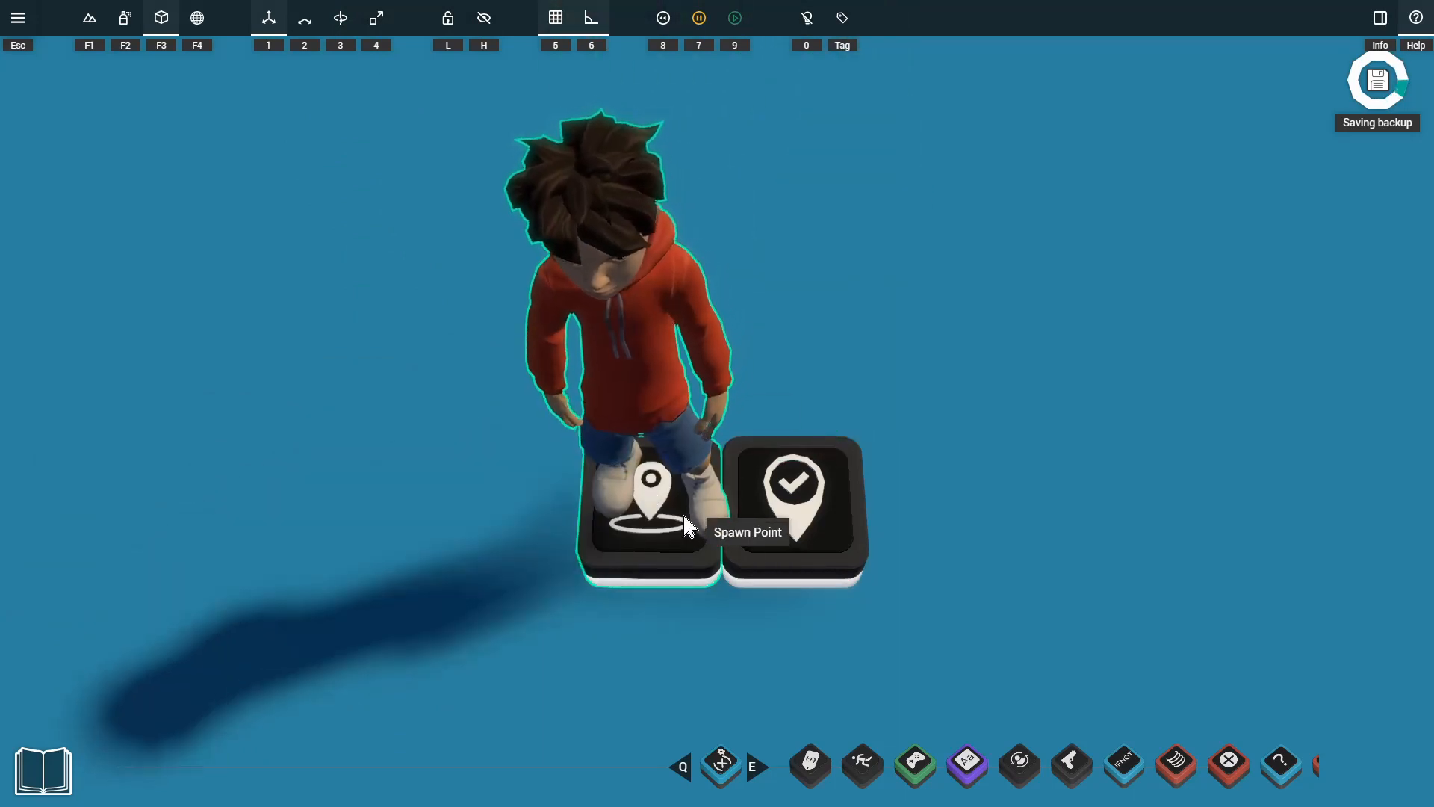
{"action": "left_click", "coordinate": [859, 508]}
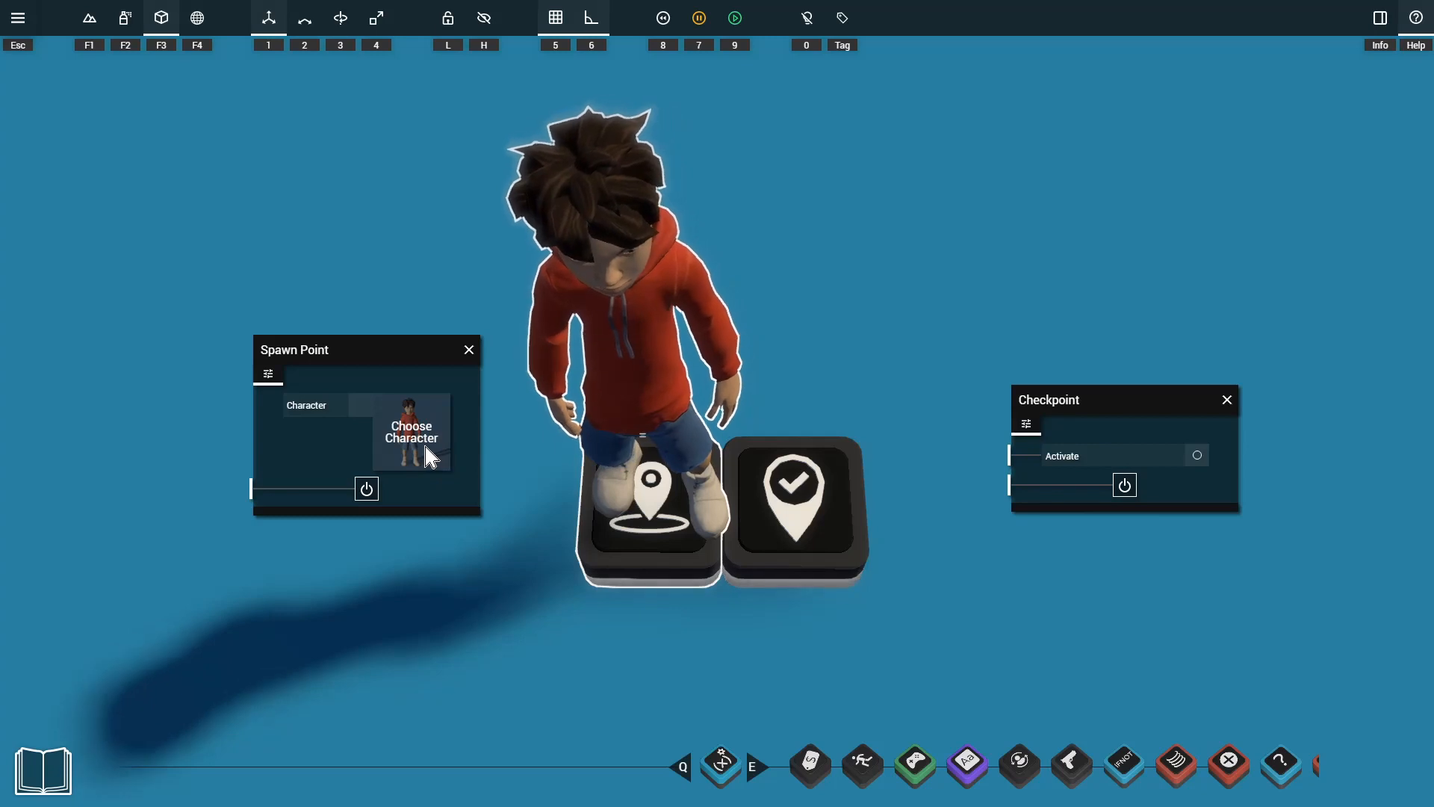
{"action": "left_click", "coordinate": [420, 440]}
{"action": "left_click_drag", "start_coordinate": [704, 403], "coordinate": [710, 710]}
{"action": "left_click", "coordinate": [647, 639]}
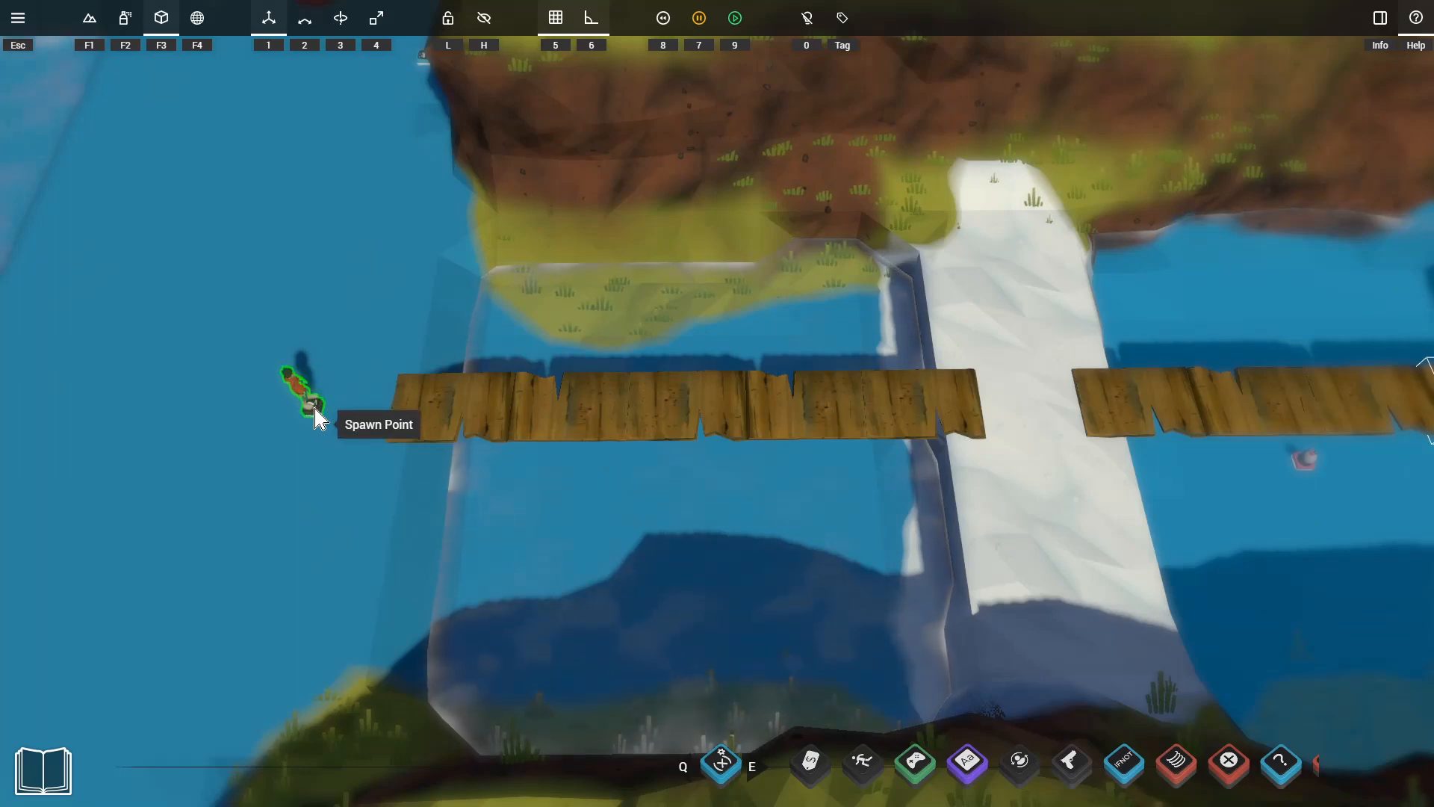
Playtest the level from the spawn point and run into the water beside the first wooden bridge.
{"action": "left_click", "coordinate": [321, 403]}
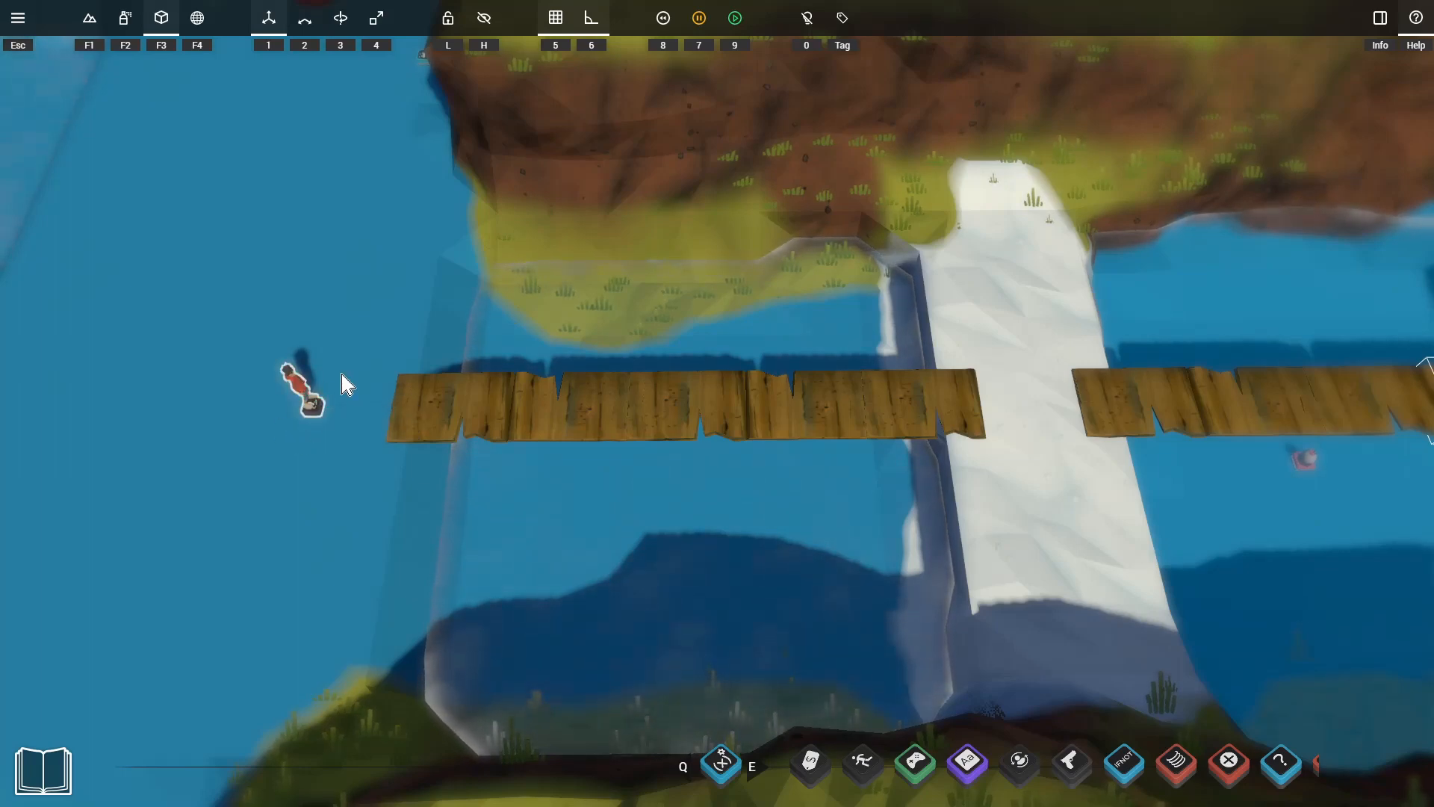
{"action": "key", "text": "9"}
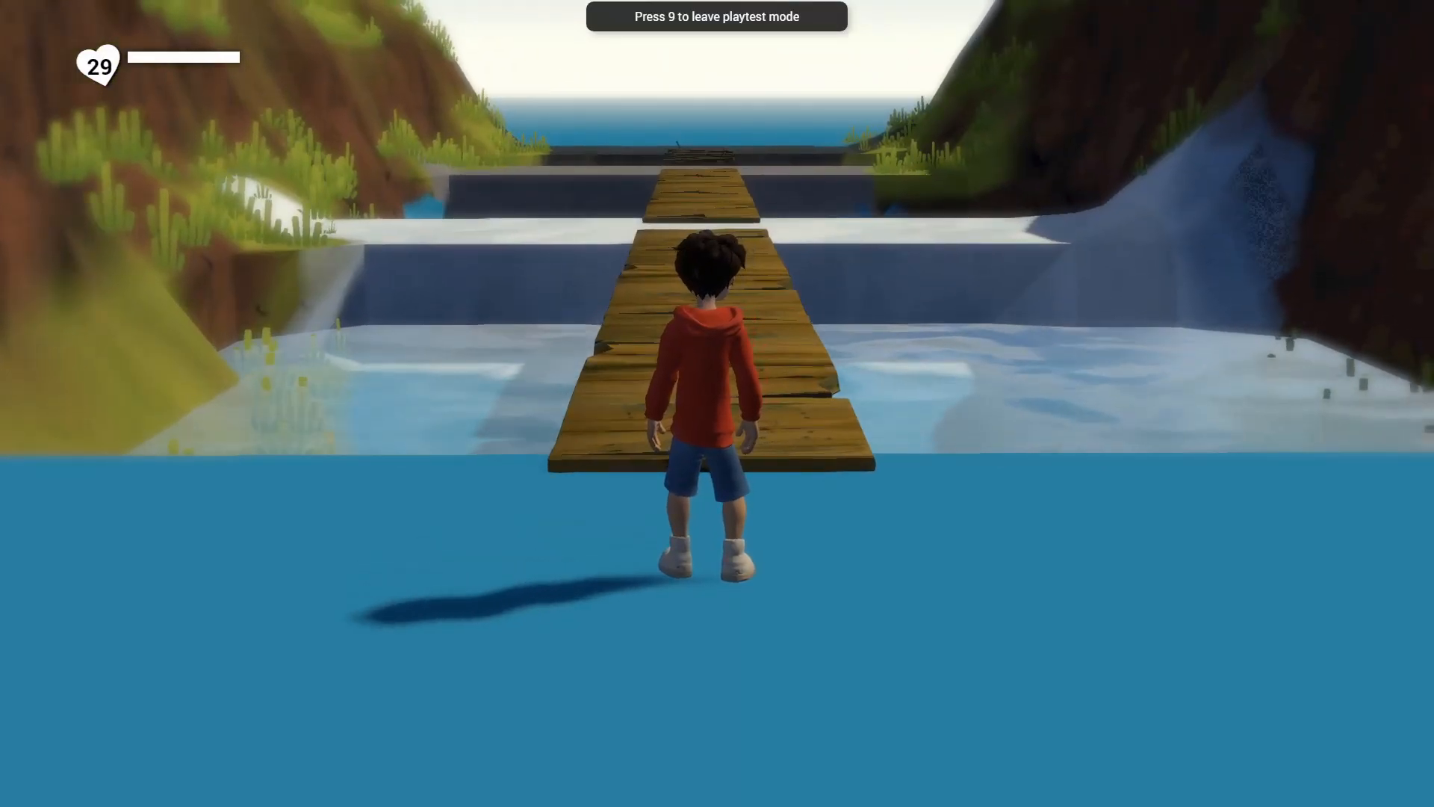
{"action": "key", "text": "d"}
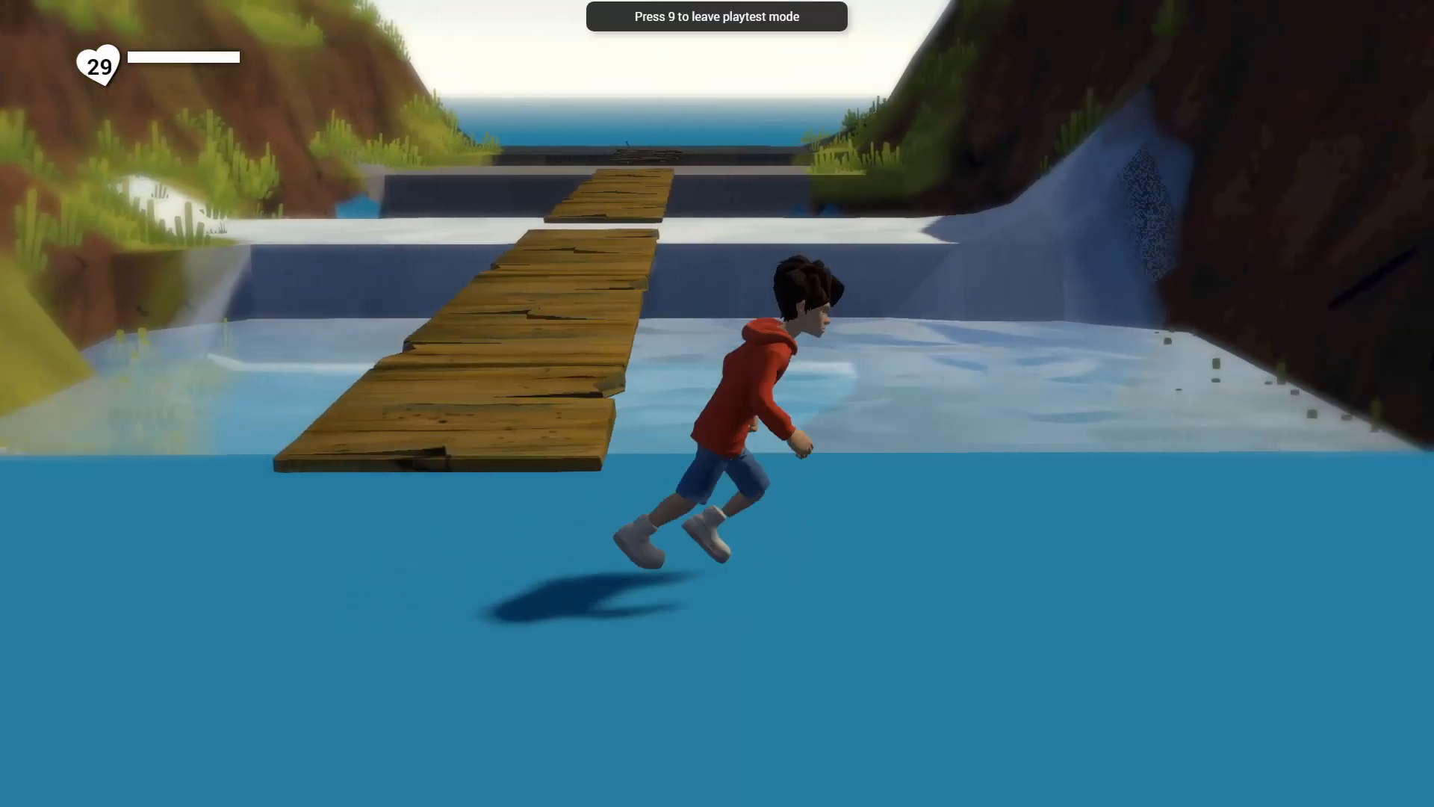
{"action": "key", "text": "w"}
{"action": "key", "text": "space"}
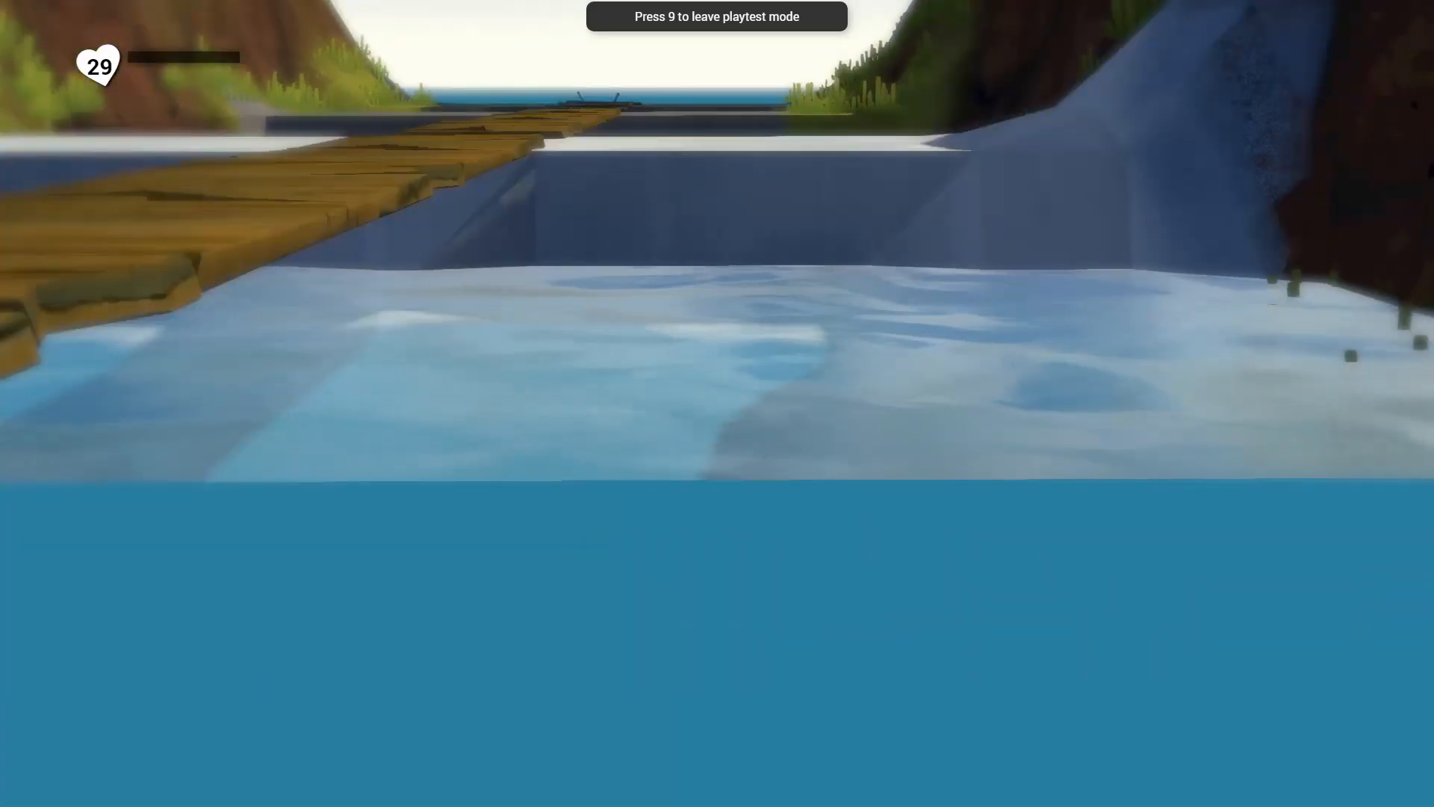
Run across the first wooden bridge to the white rock, jump onward to test respawning, and leave the playtest.
{"action": "key", "text": "w"}
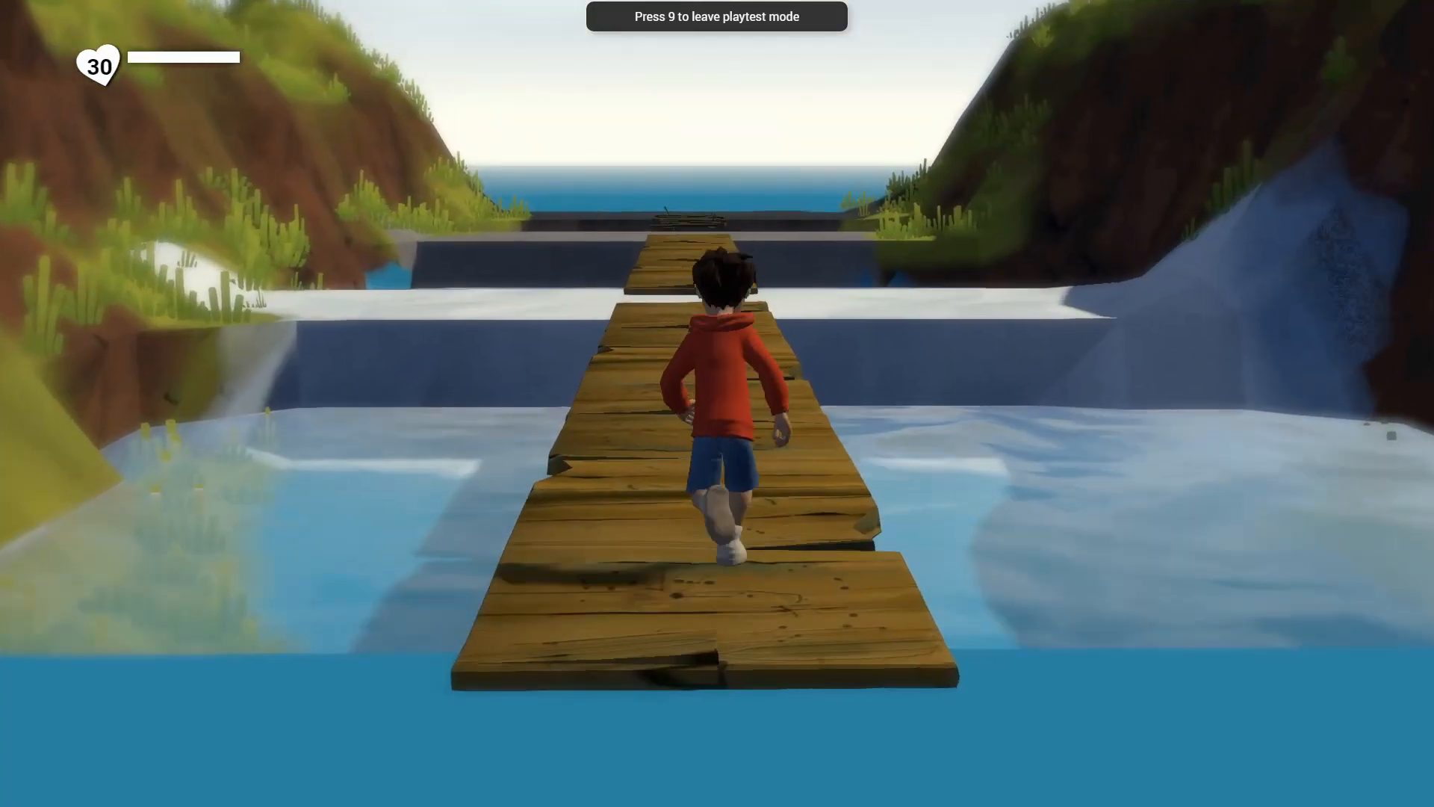
{"action": "key", "text": "w"}
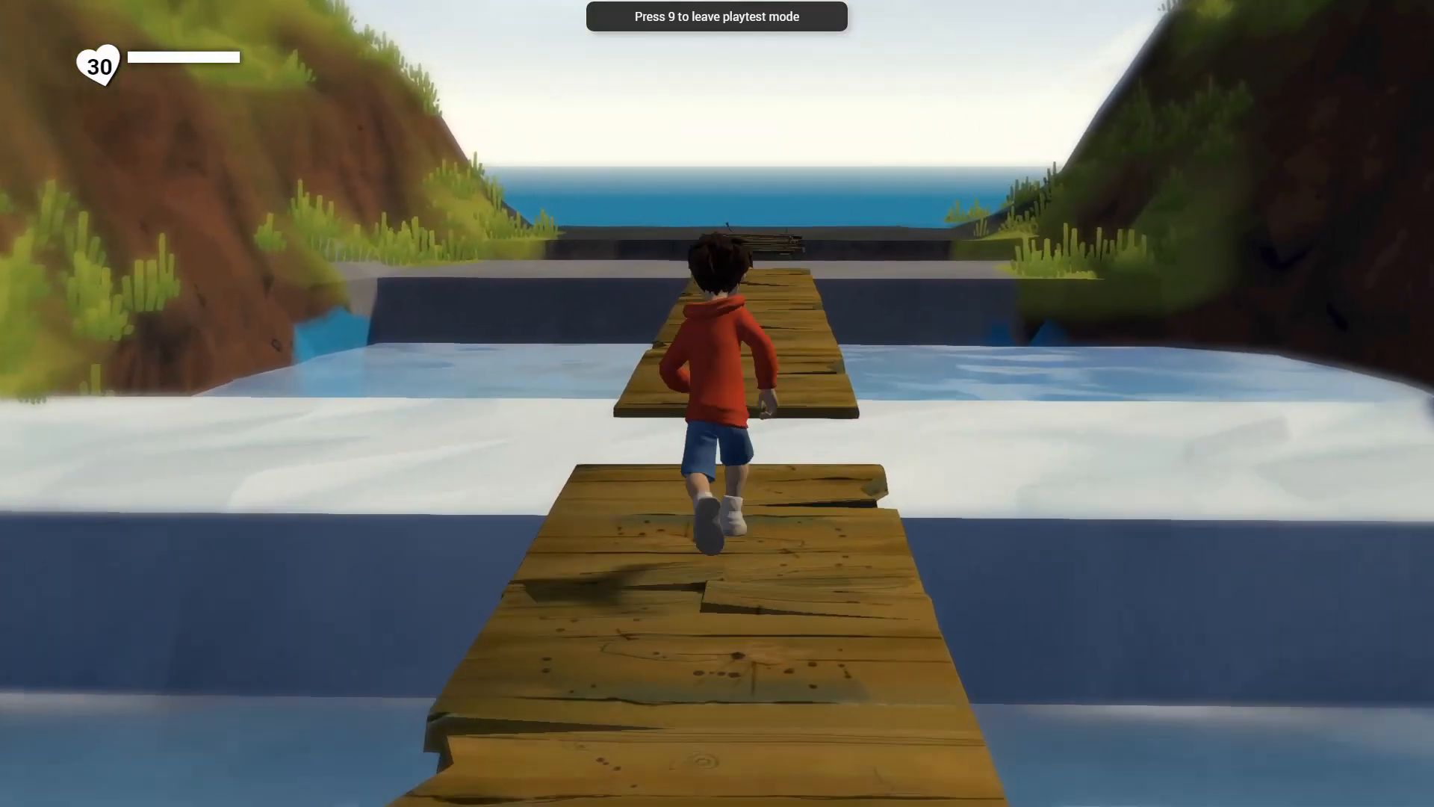
{"action": "key", "text": "w"}
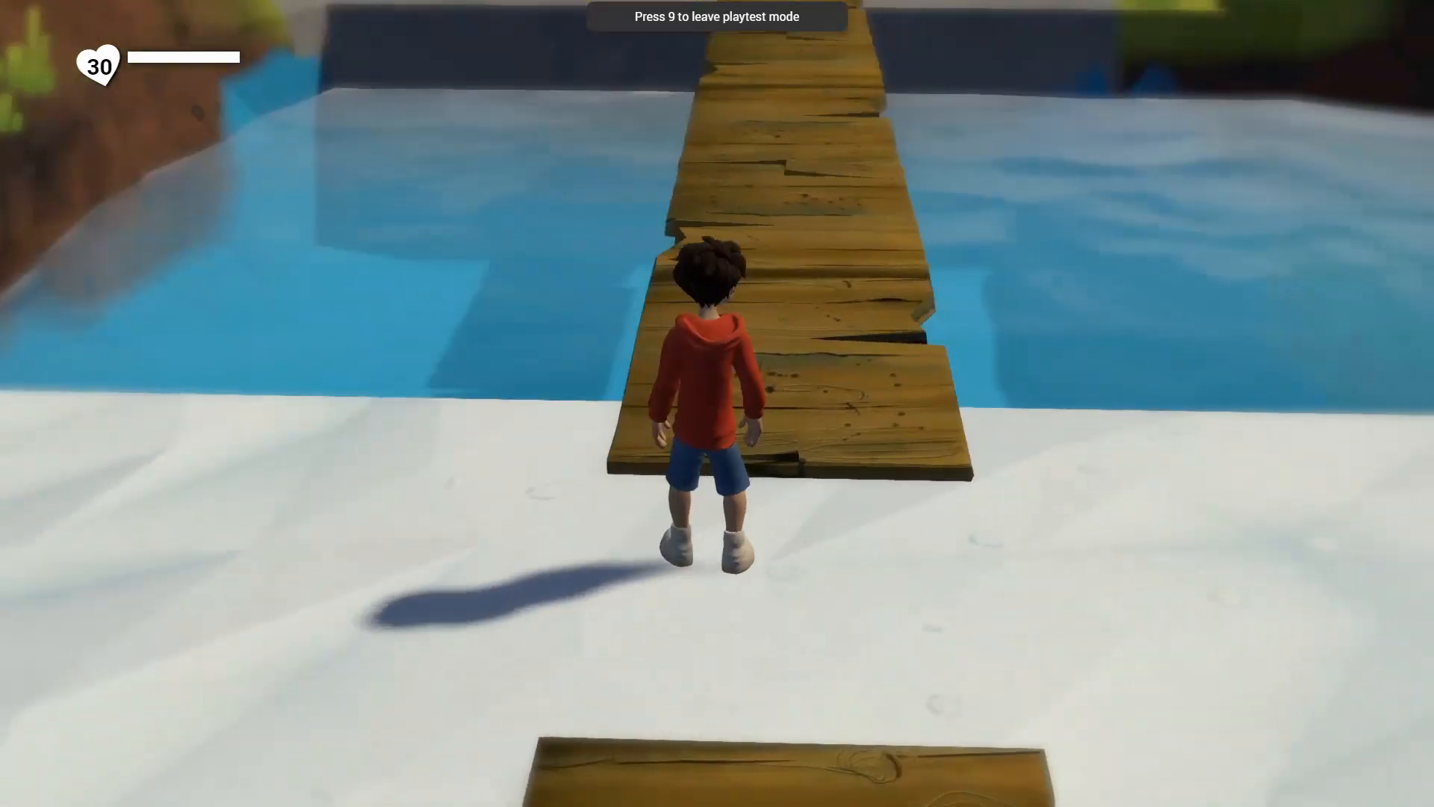
{"action": "key", "text": "space"}
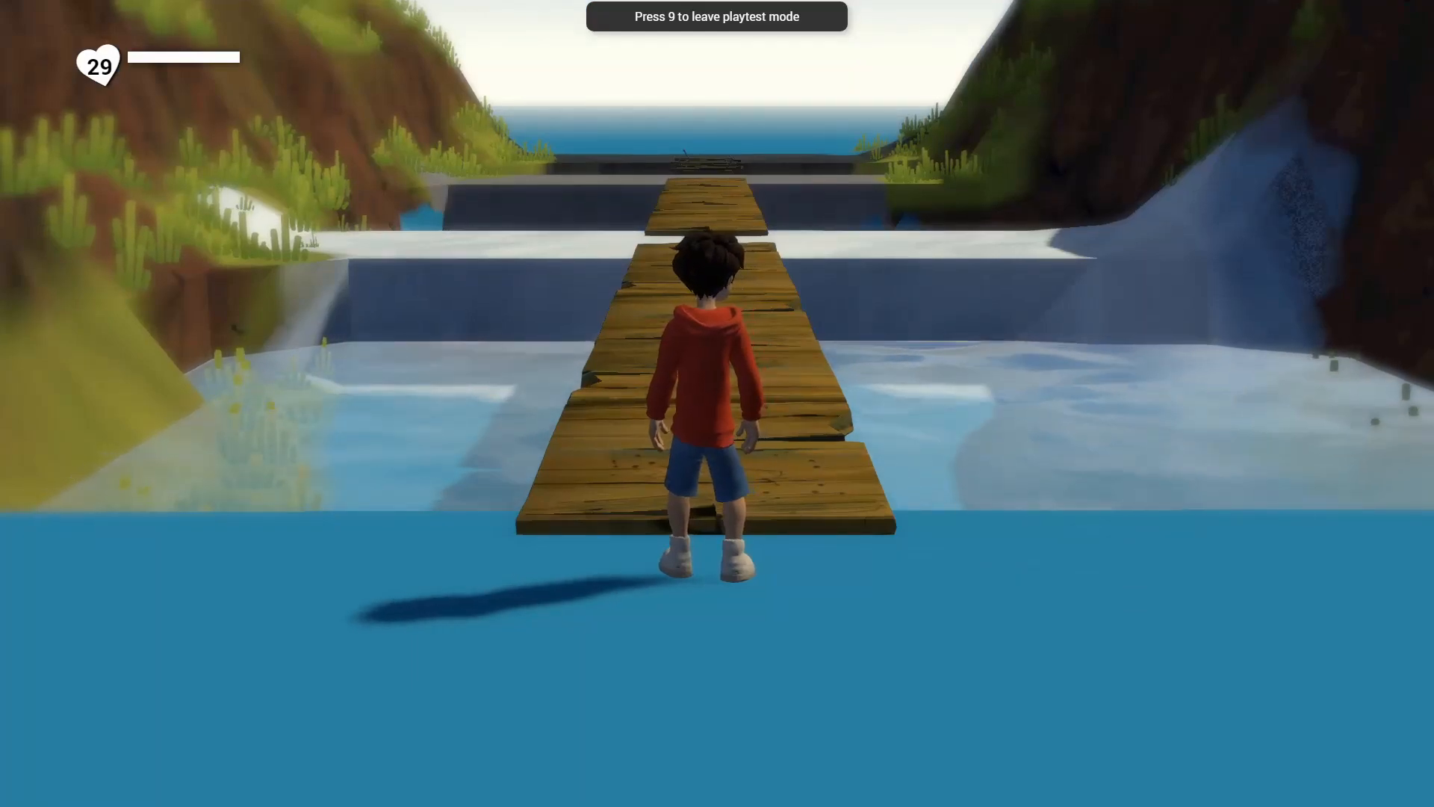
{"action": "key", "text": "9"}
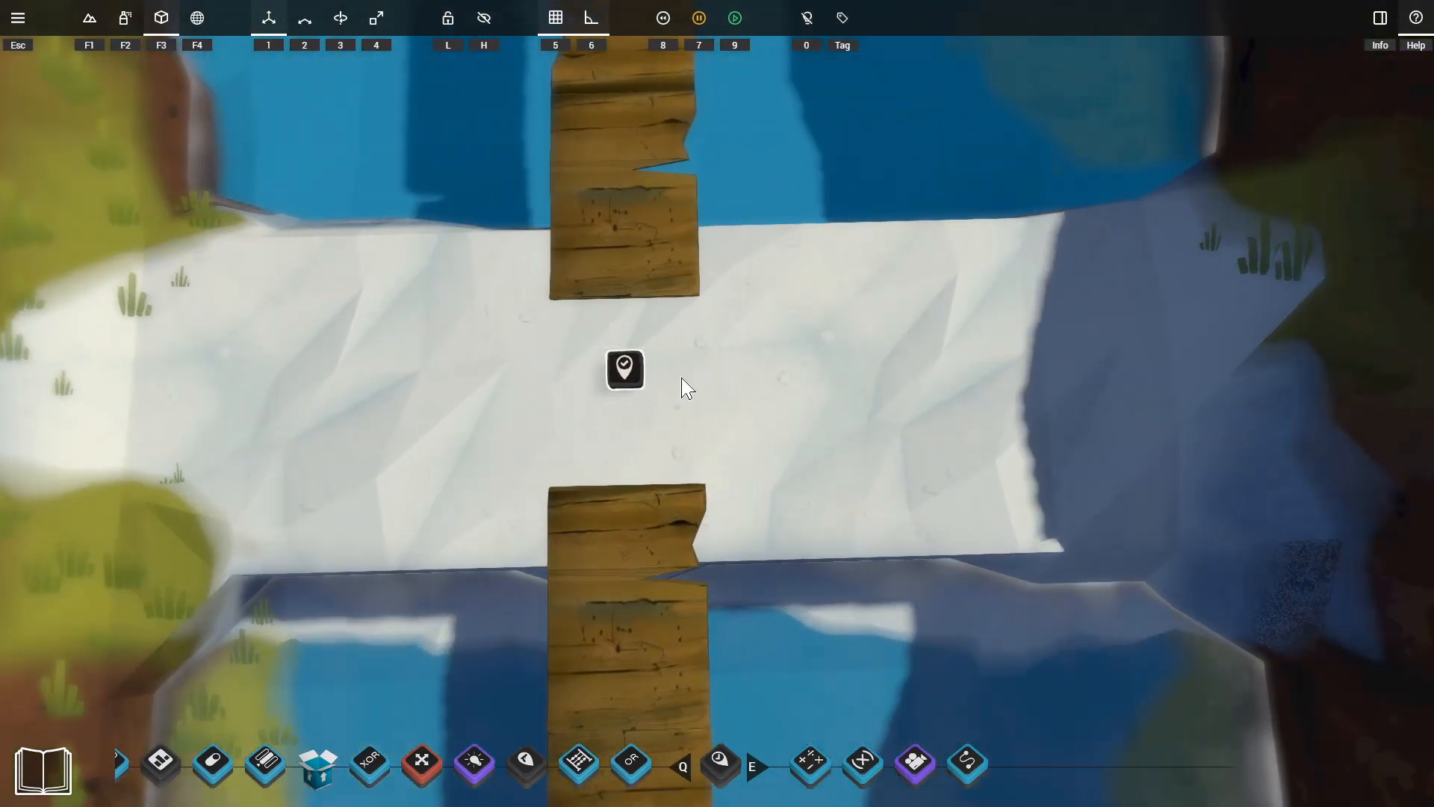
Place a Selector 2.0 from the Crey Gameplay library next to the spawn point and set its ports to 4.
{"action": "key", "text": "Escape"}
{"action": "left_click", "coordinate": [543, 424]}
{"action": "key", "text": "d"}
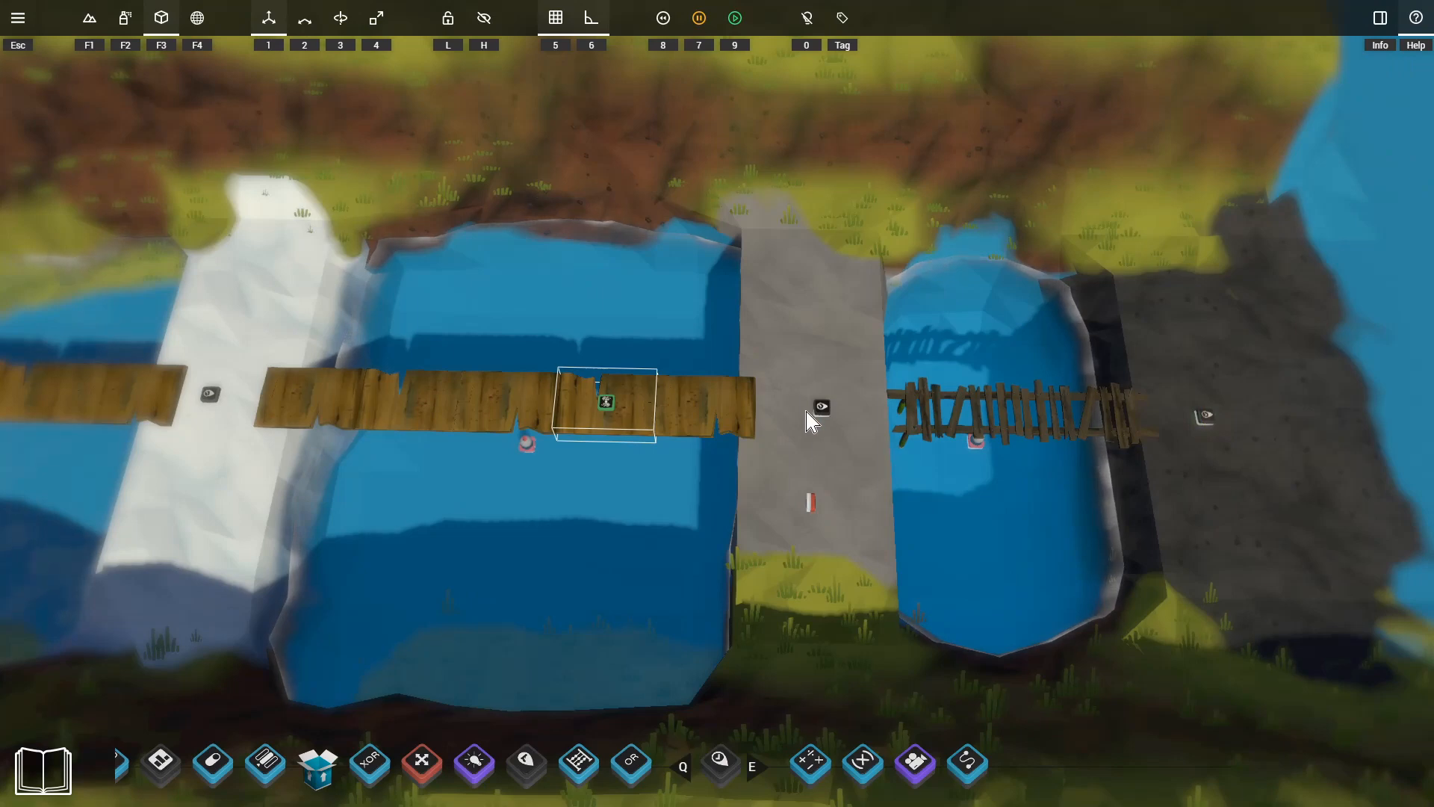
{"action": "key", "text": "a"}
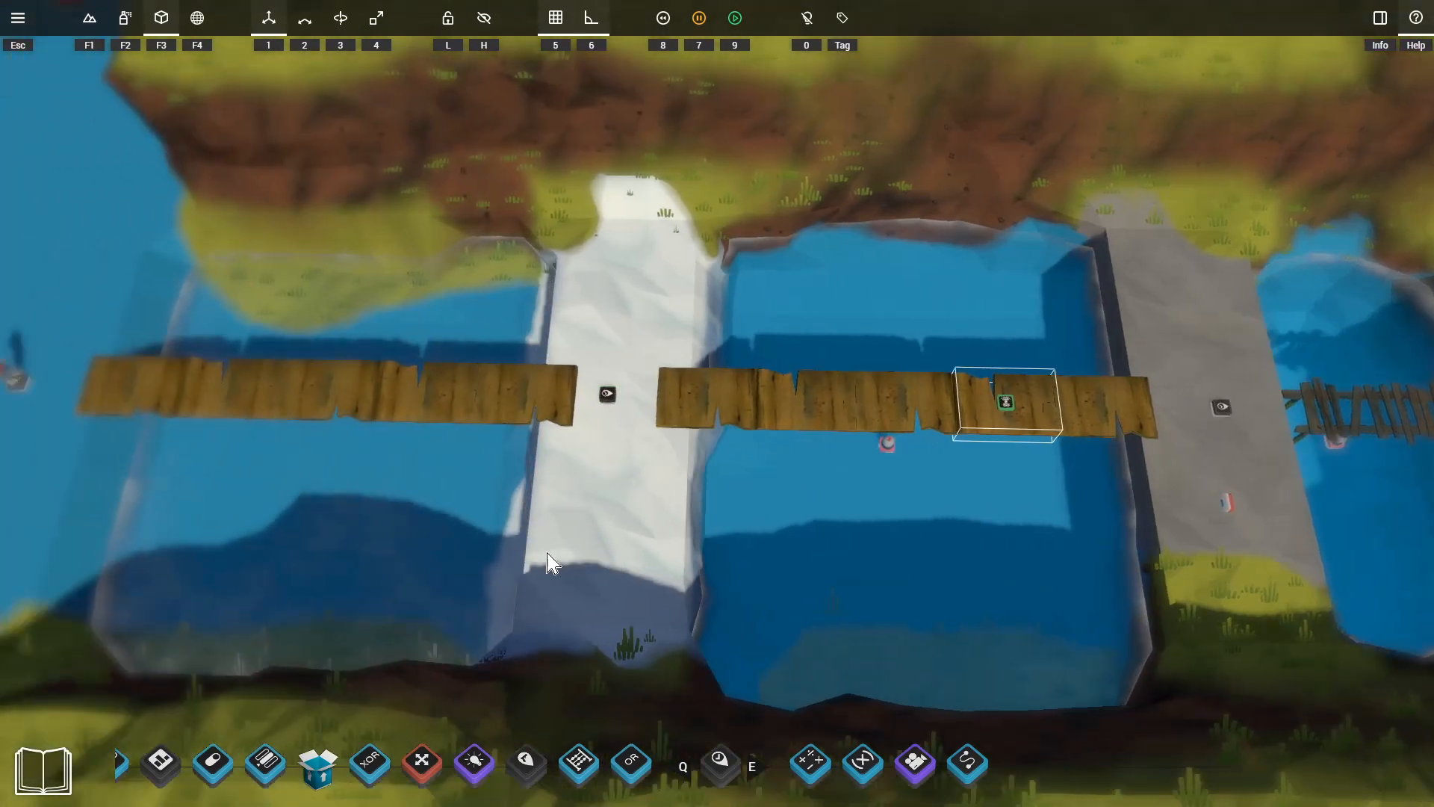
{"action": "key", "text": "a"}
{"action": "key", "text": "Tab"}
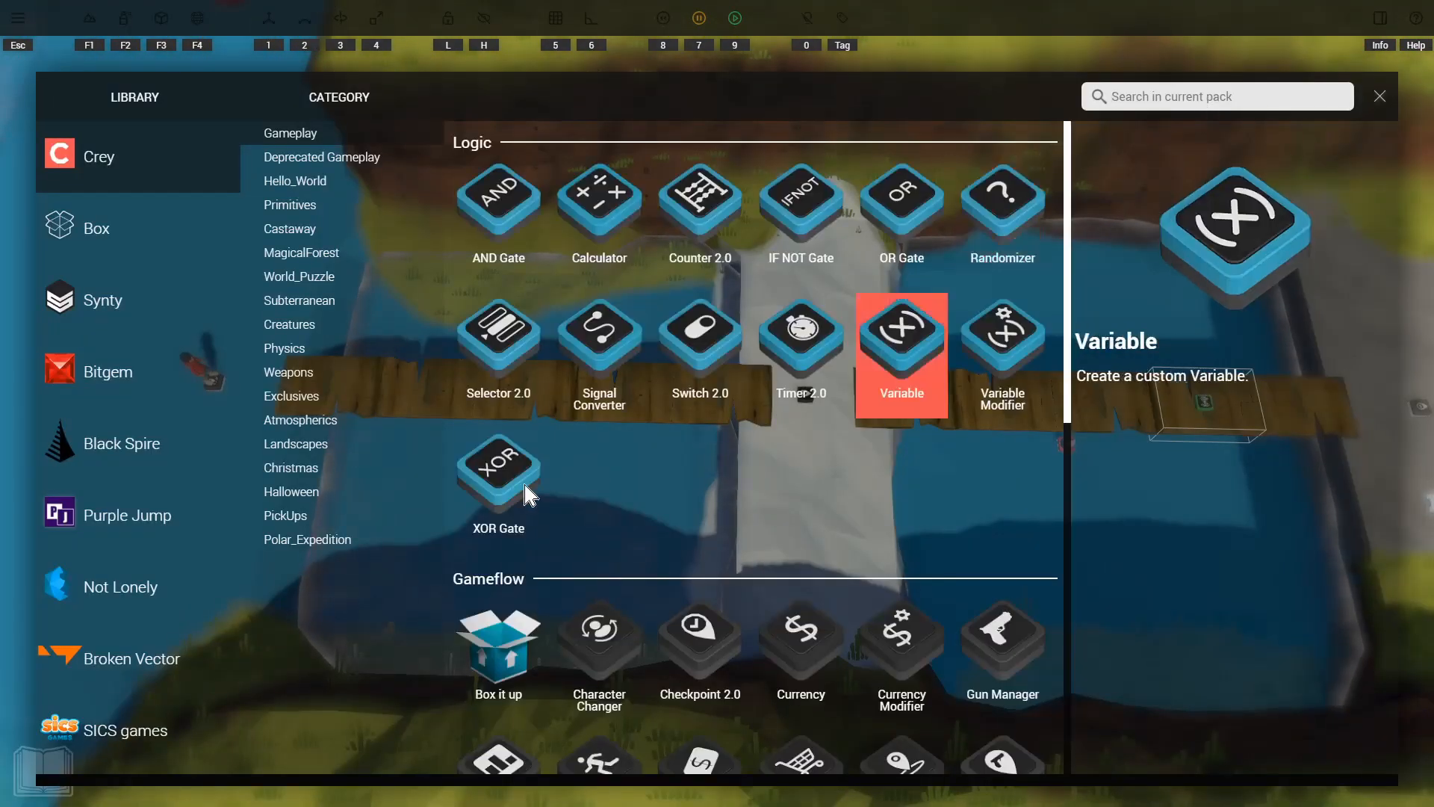
{"action": "key", "text": "Tab"}
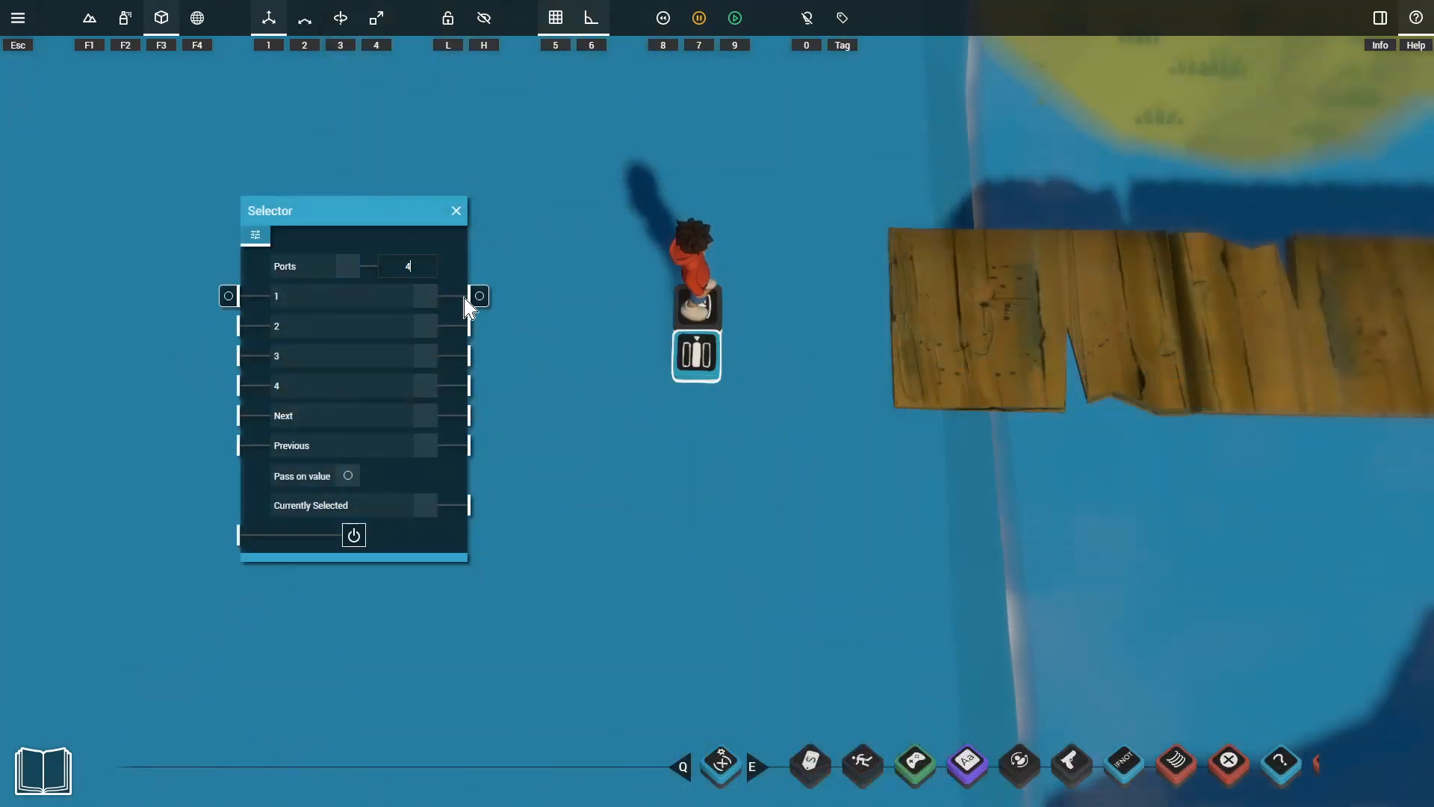
{"action": "left_click_drag", "start_coordinate": [479, 296], "coordinate": [631, 311]}
{"action": "left_click_drag", "start_coordinate": [481, 297], "coordinate": [624, 297]}
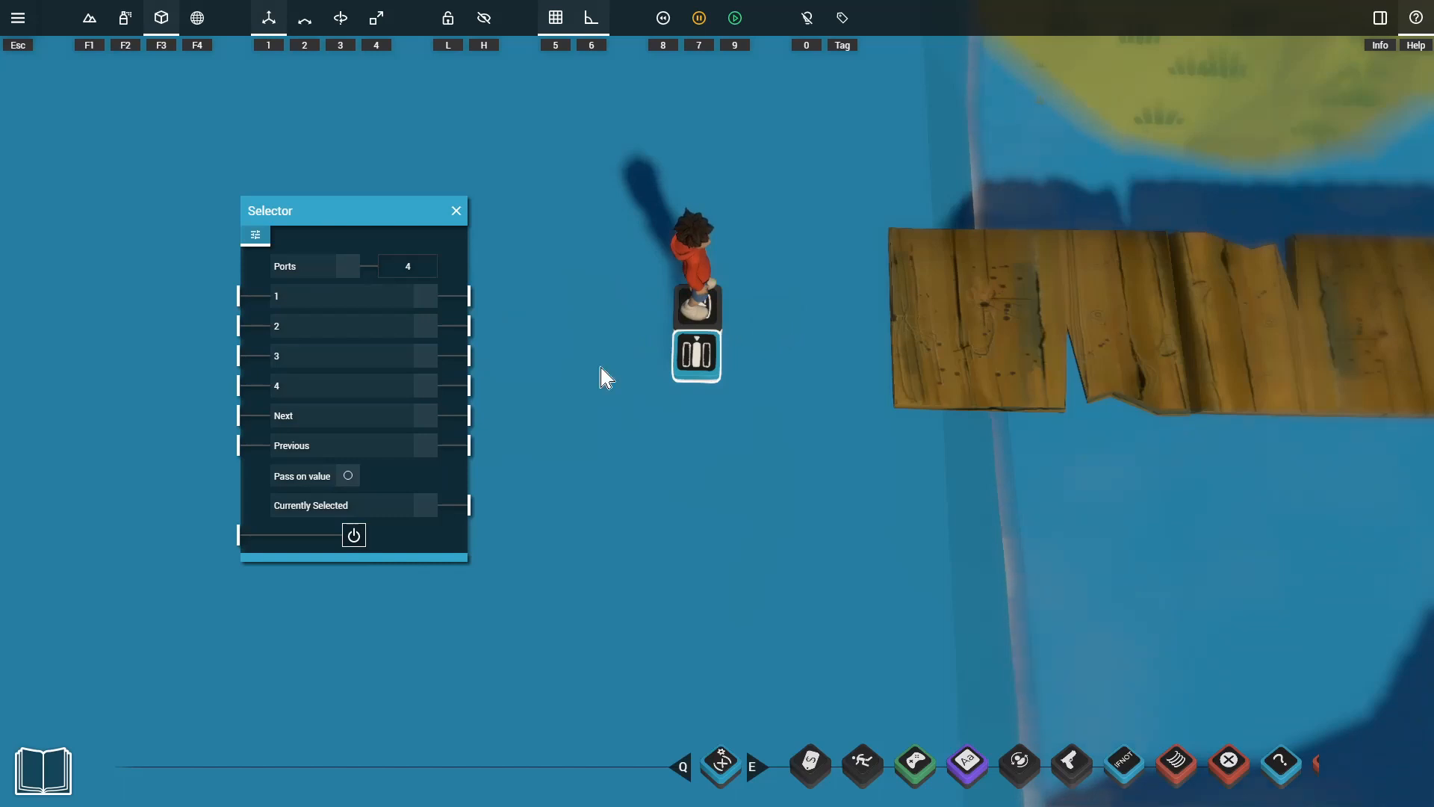
{"action": "left_click_drag", "start_coordinate": [482, 299], "coordinate": [623, 299]}
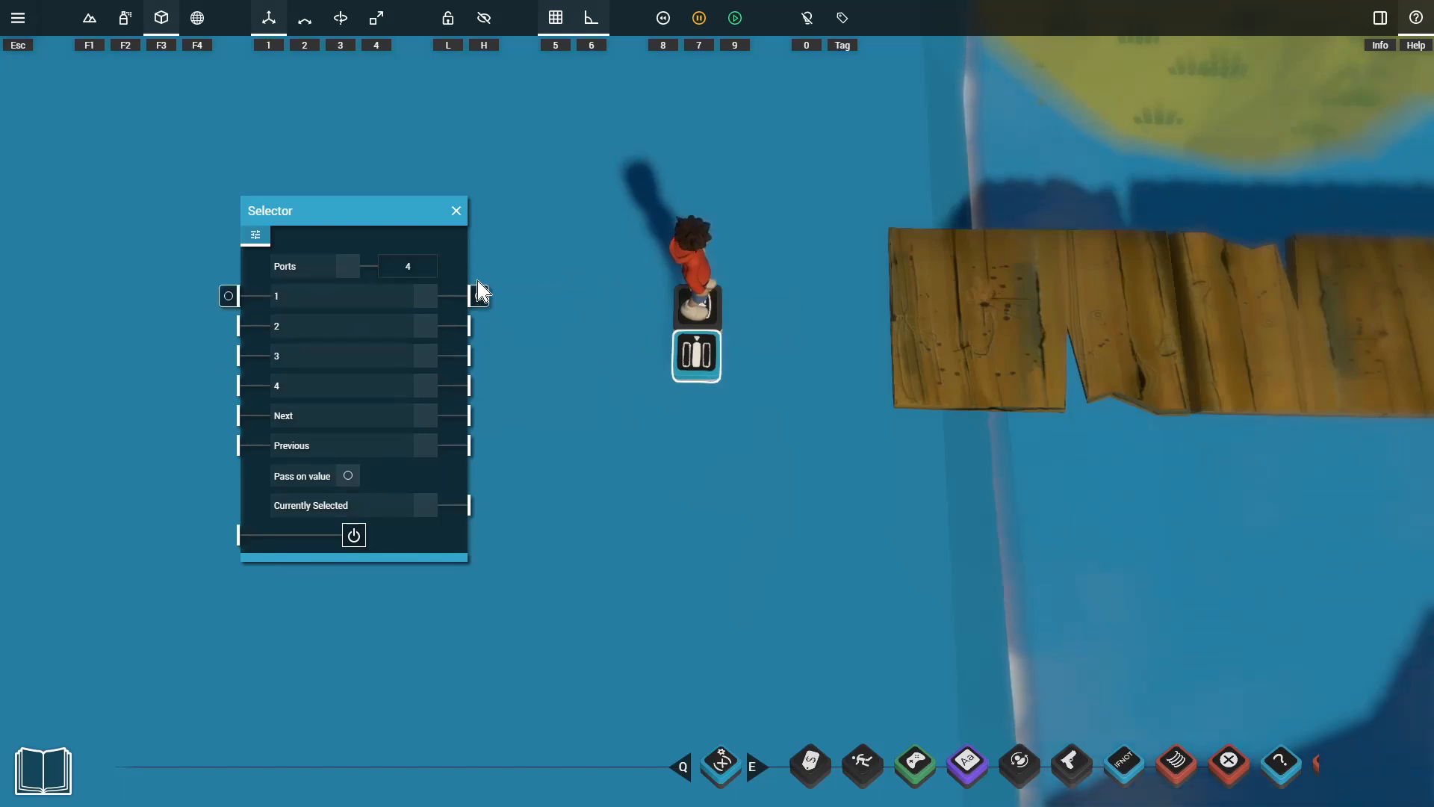
{"action": "left_click_drag", "start_coordinate": [481, 299], "coordinate": [612, 340]}
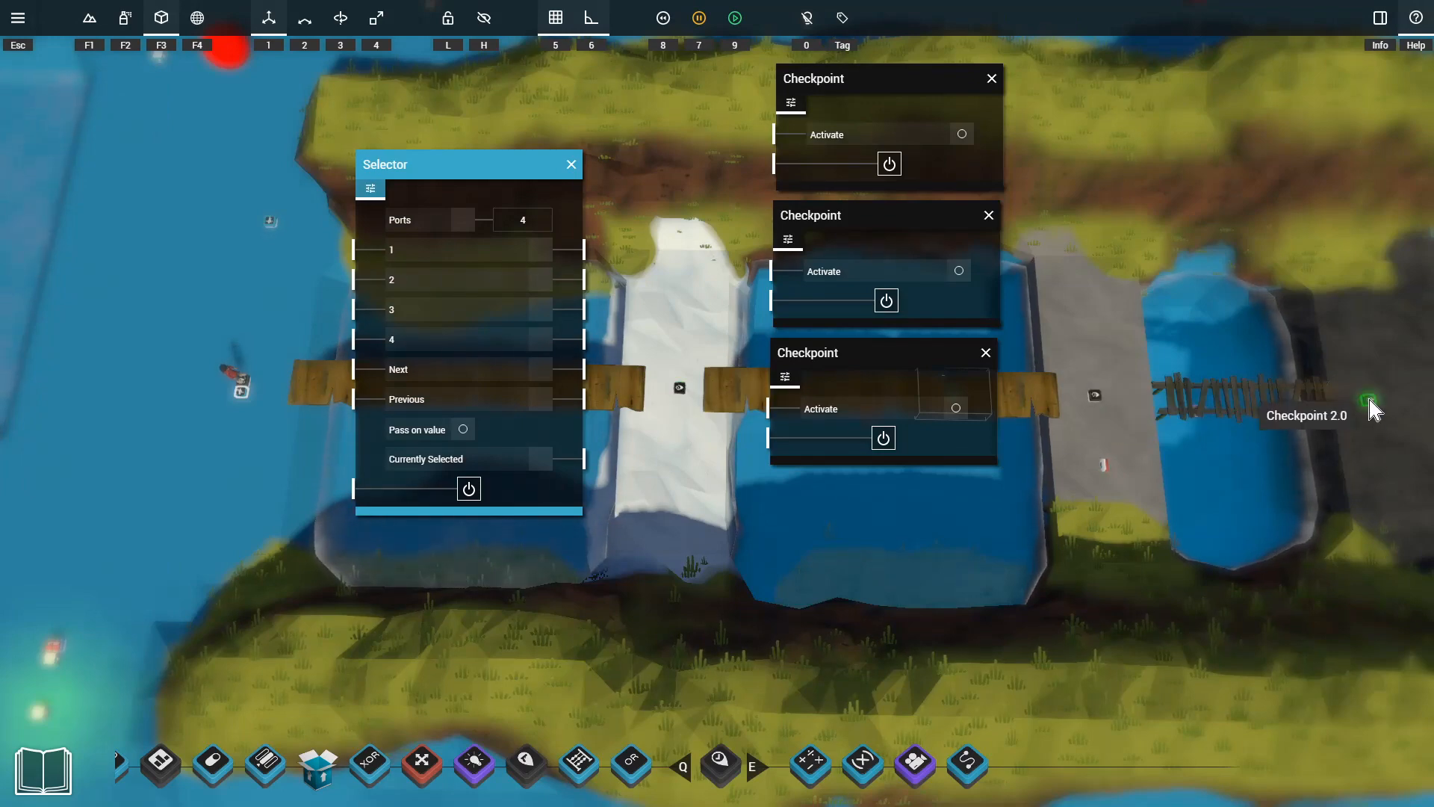
Connect the Selector's outputs 2, 3 and 4 to the Activate inputs of the first, second and third checkpoints.
{"action": "left_click_drag", "start_coordinate": [594, 281], "coordinate": [764, 135]}
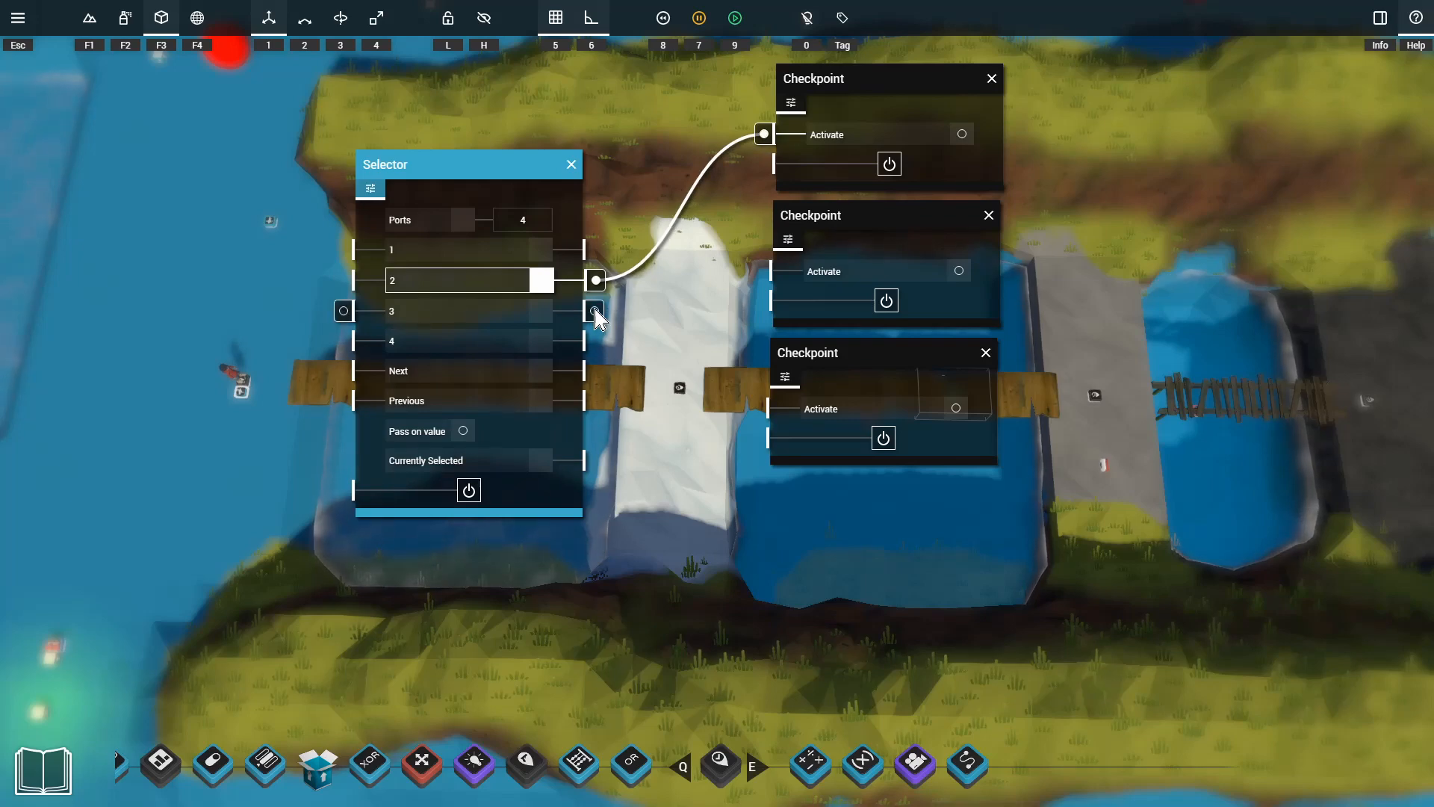
{"action": "left_click_drag", "start_coordinate": [594, 311], "coordinate": [761, 271]}
{"action": "left_click_drag", "start_coordinate": [595, 343], "coordinate": [720, 399]}
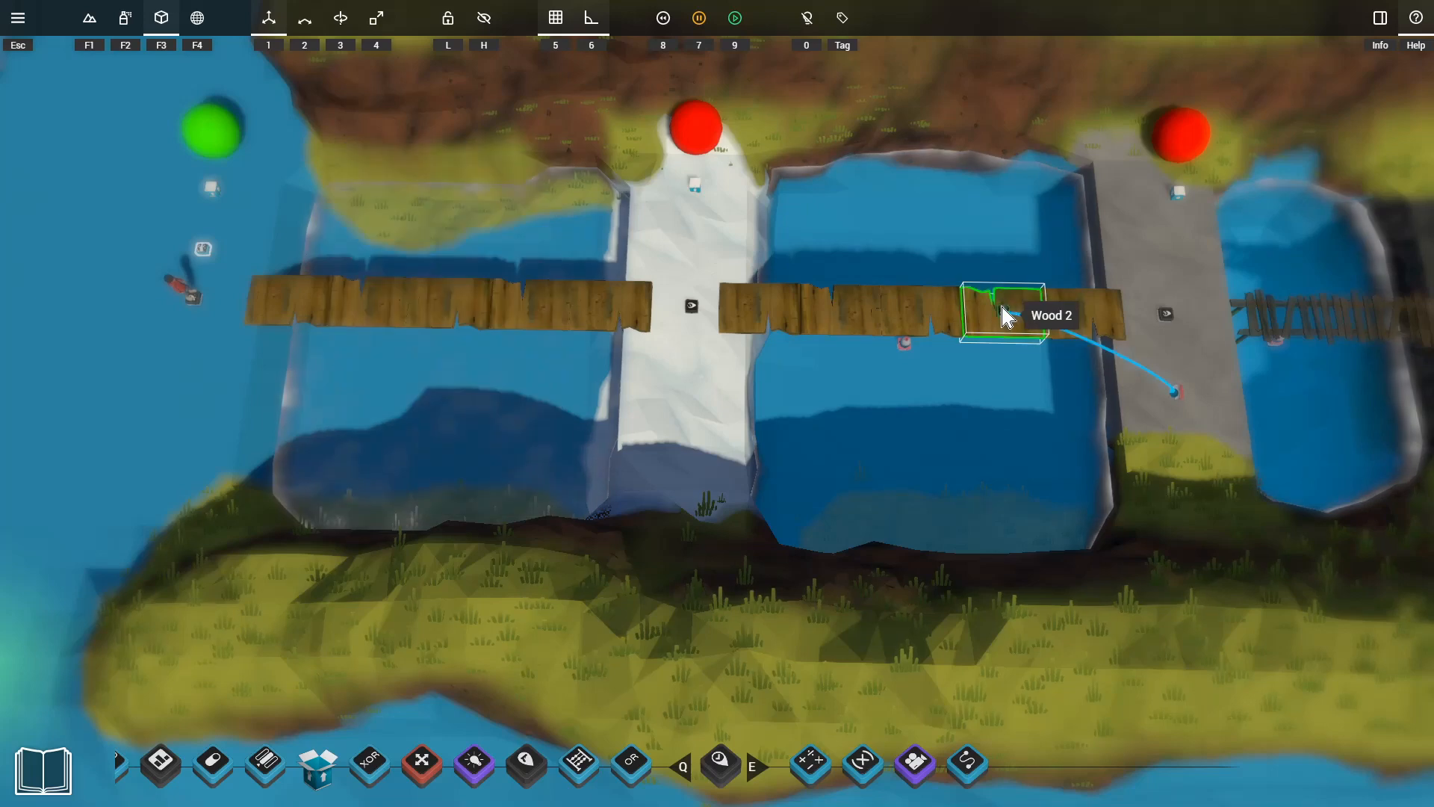
Place a duplicated sensor beside the white rock's checkpoint, with length 156, width 3 and height 1, and connect its Detected output to Selector input 2.
{"action": "key", "text": "ctrl+c"}
{"action": "key", "text": "ctrl+v"}
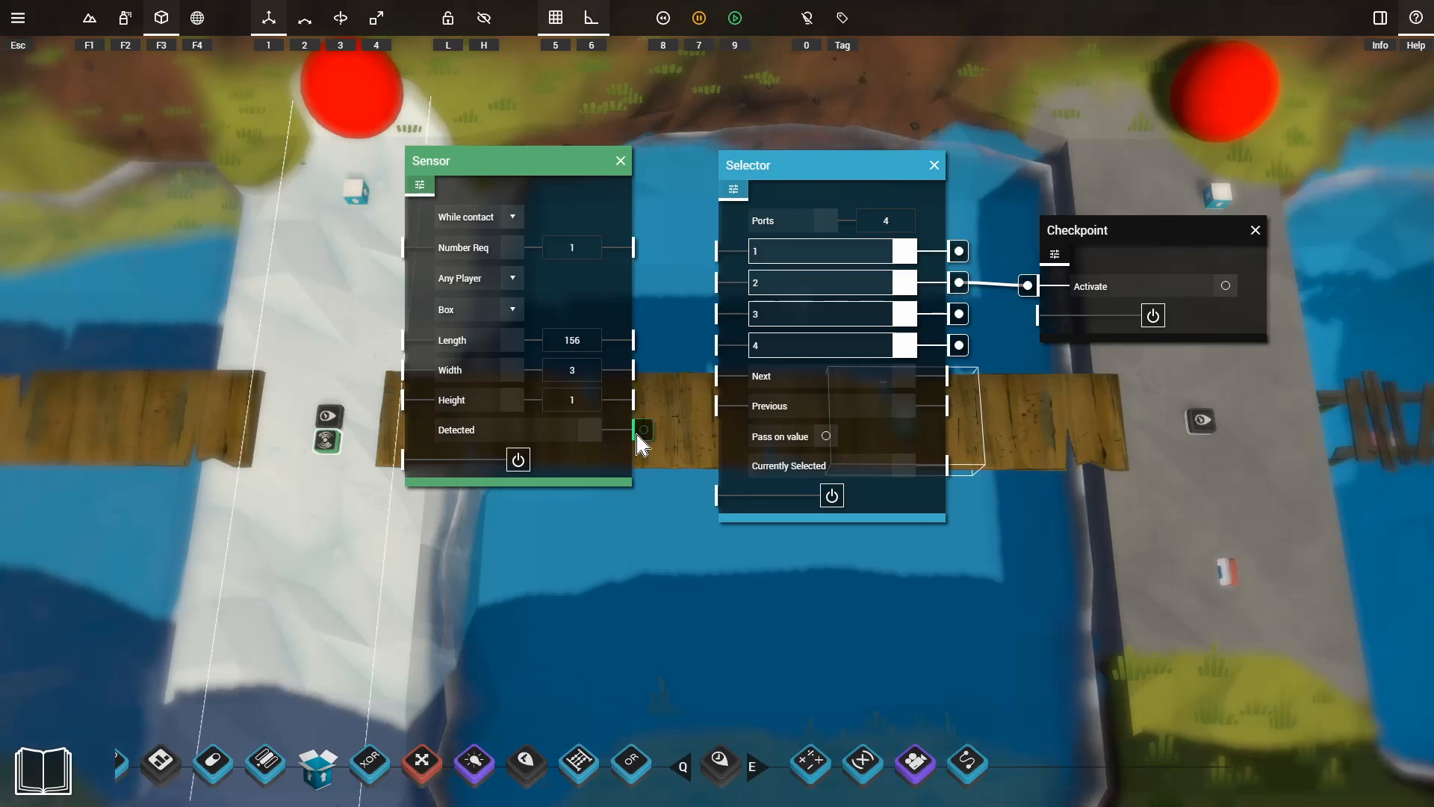
{"action": "left_click", "coordinate": [638, 435]}
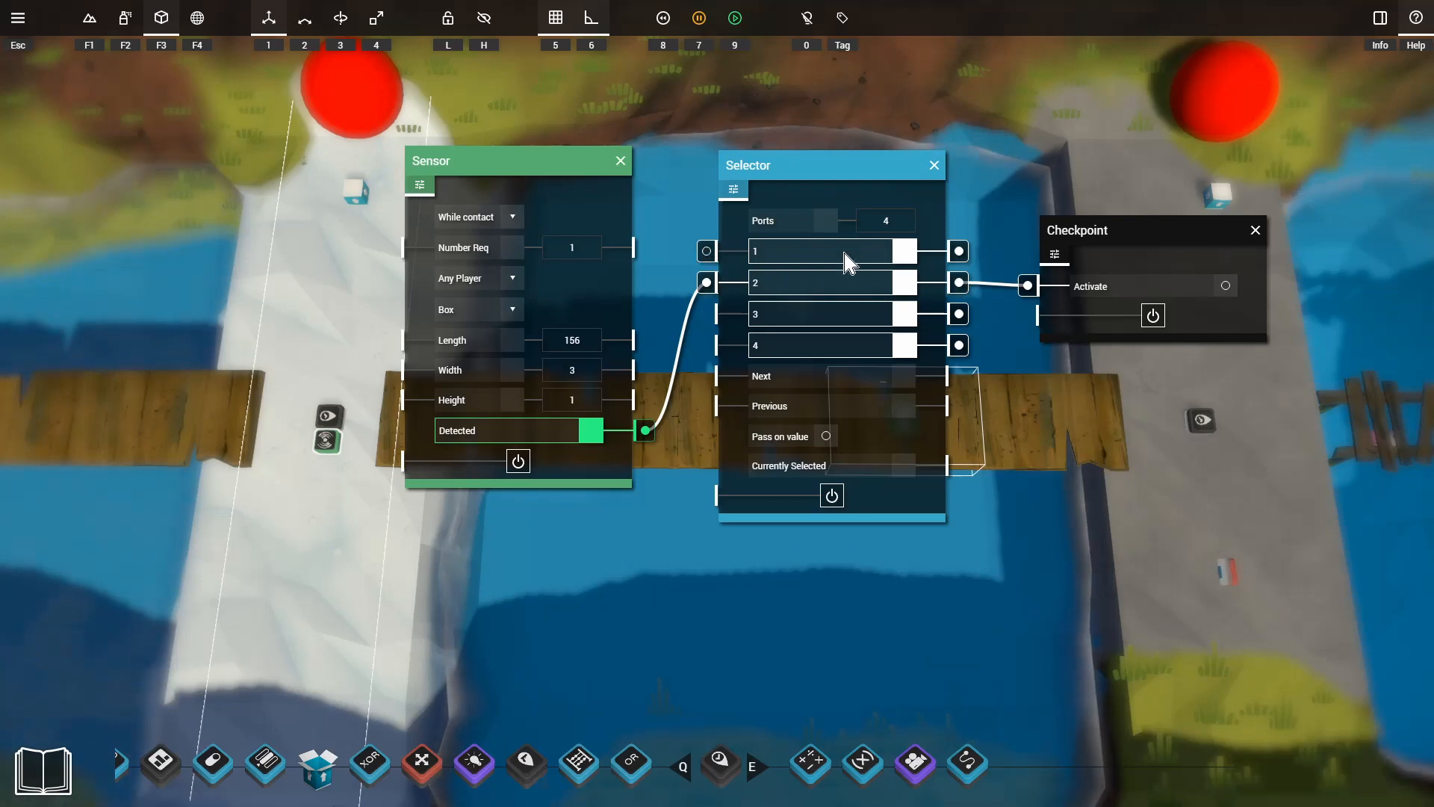
Playtest the level and run across the first bridge to the white rock to check its indicator sphere.
{"action": "key", "text": "9"}
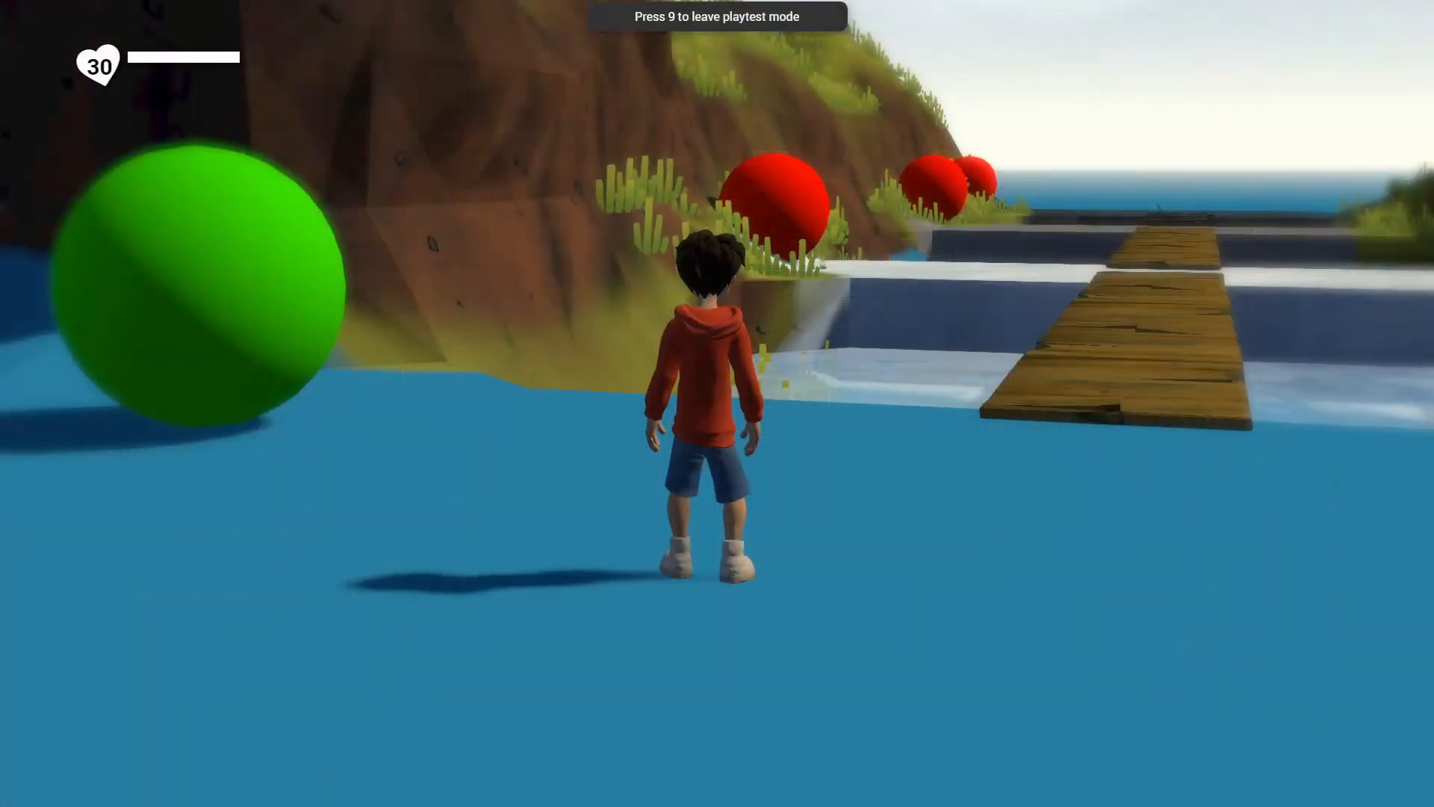
{"action": "key", "text": "d"}
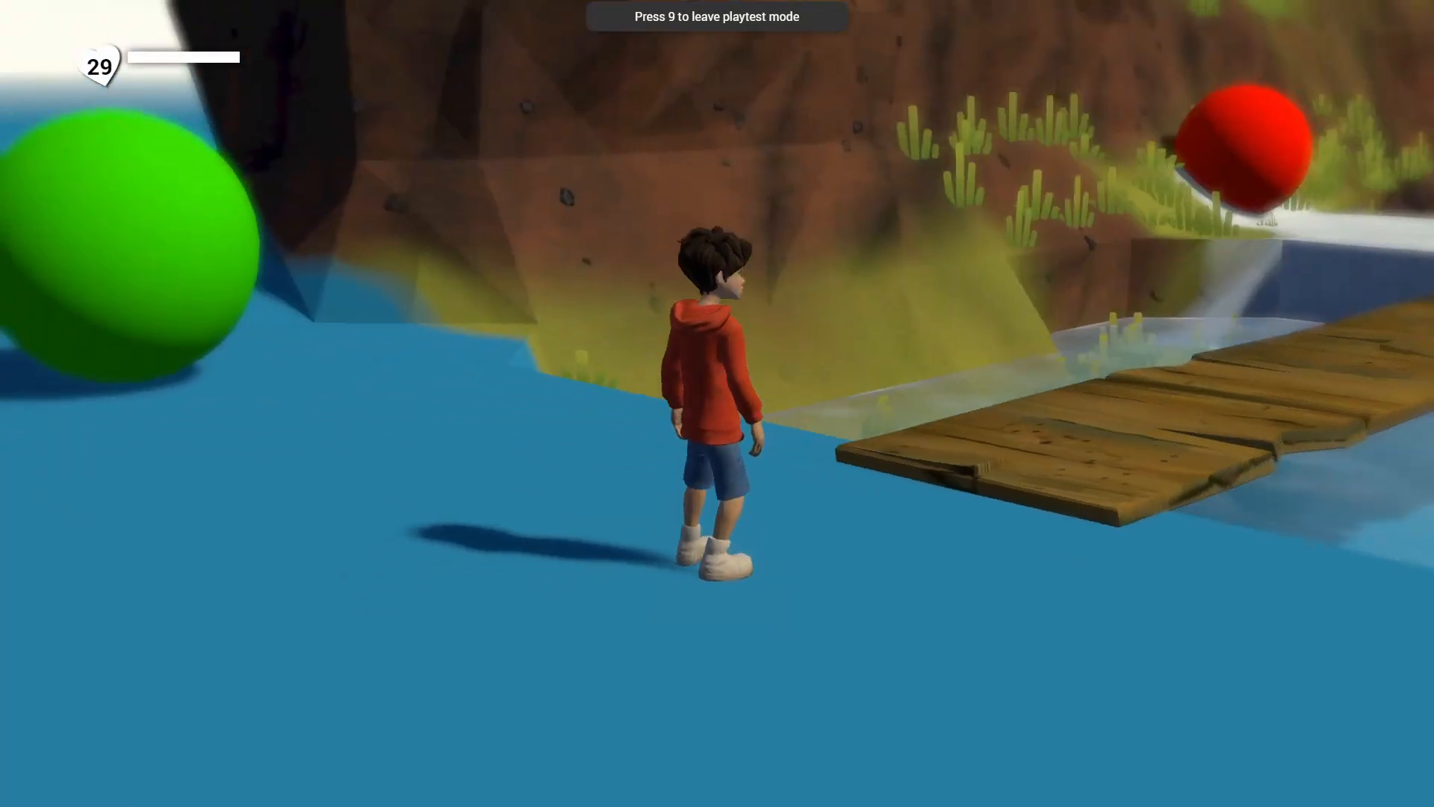
{"action": "key", "text": "w"}
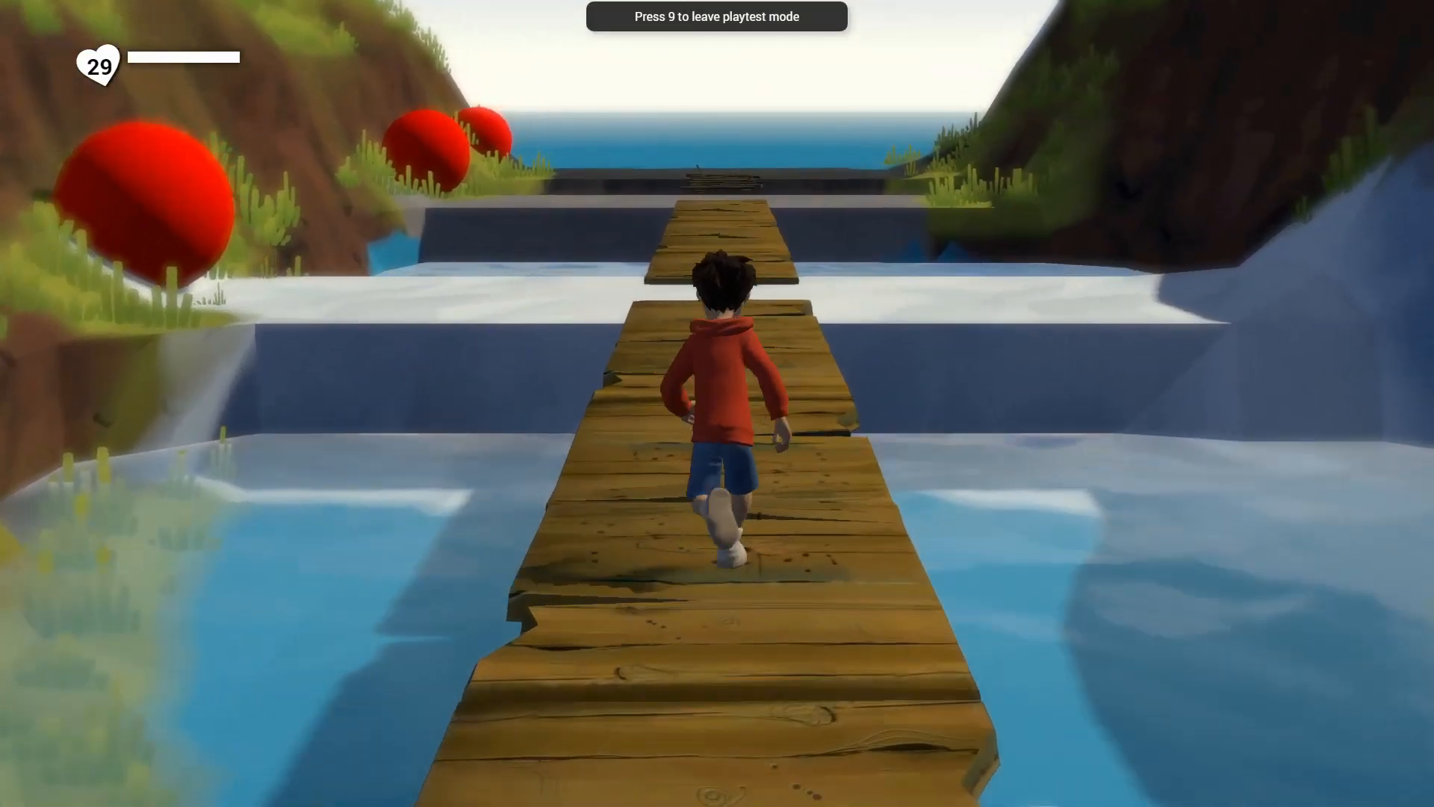
{"action": "key", "text": "d"}
{"action": "key", "text": "d"}
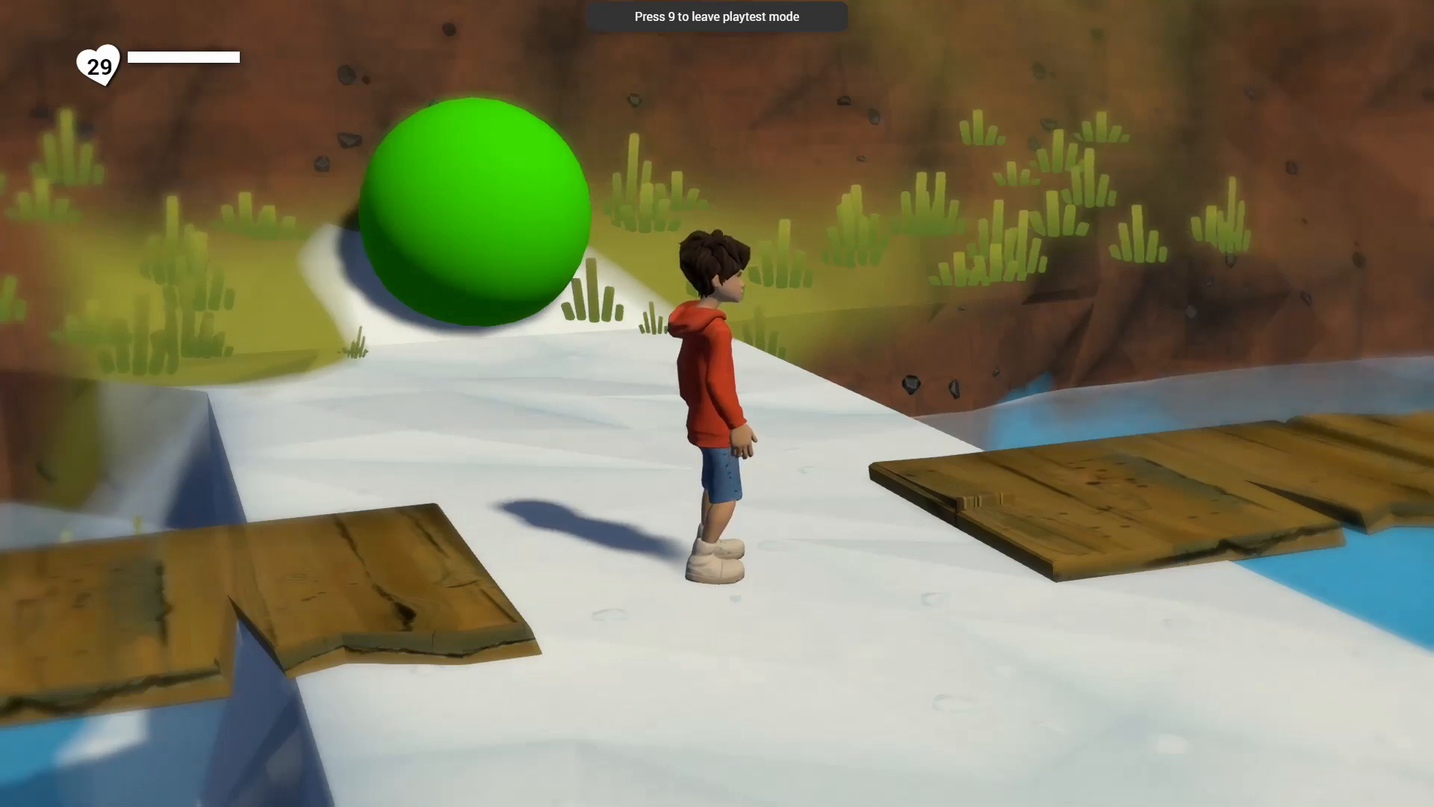
Continue over the second bridge to the grey rock, check the spheres there, and leave the playtest.
{"action": "key", "text": "a"}
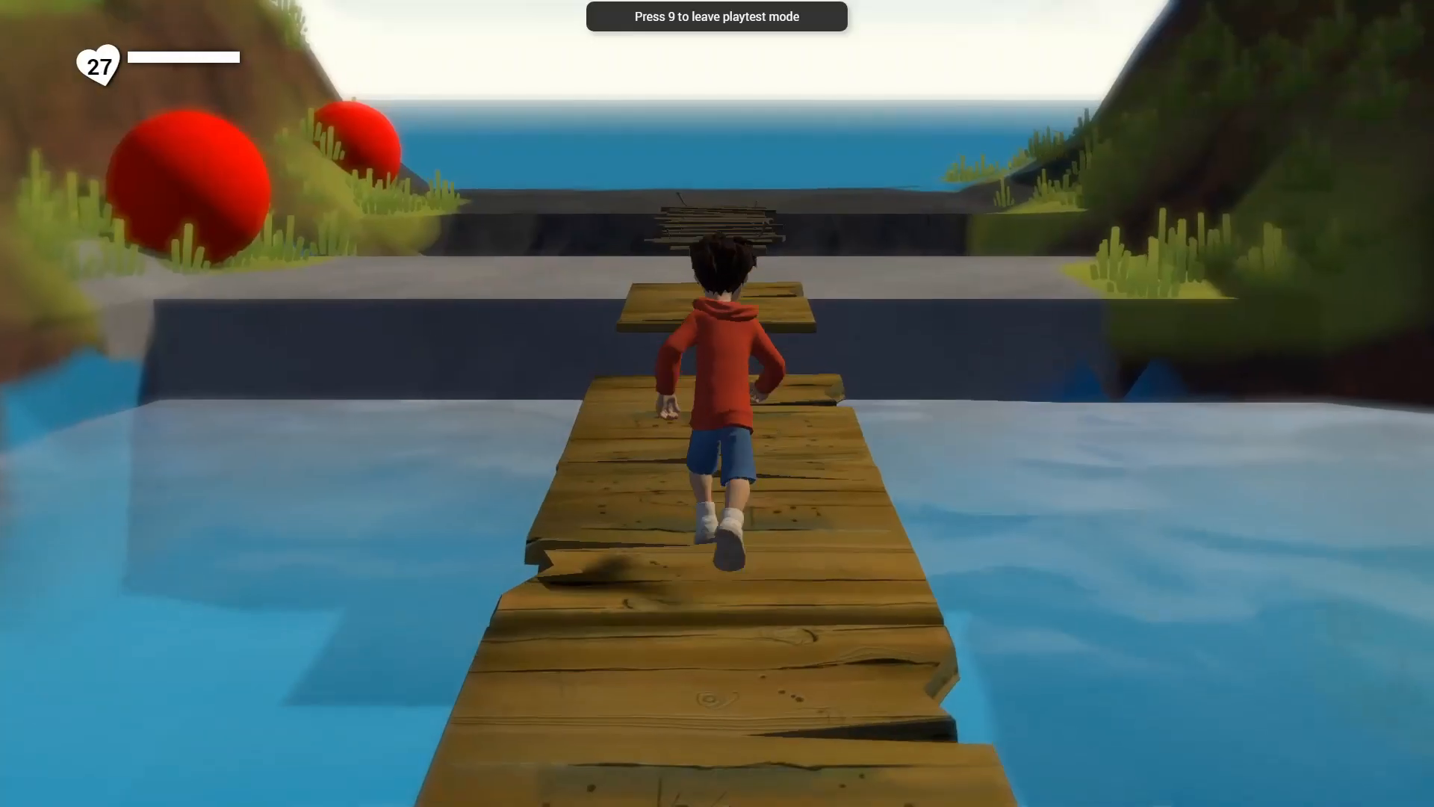
{"action": "key", "text": "w"}
{"action": "key", "text": "space"}
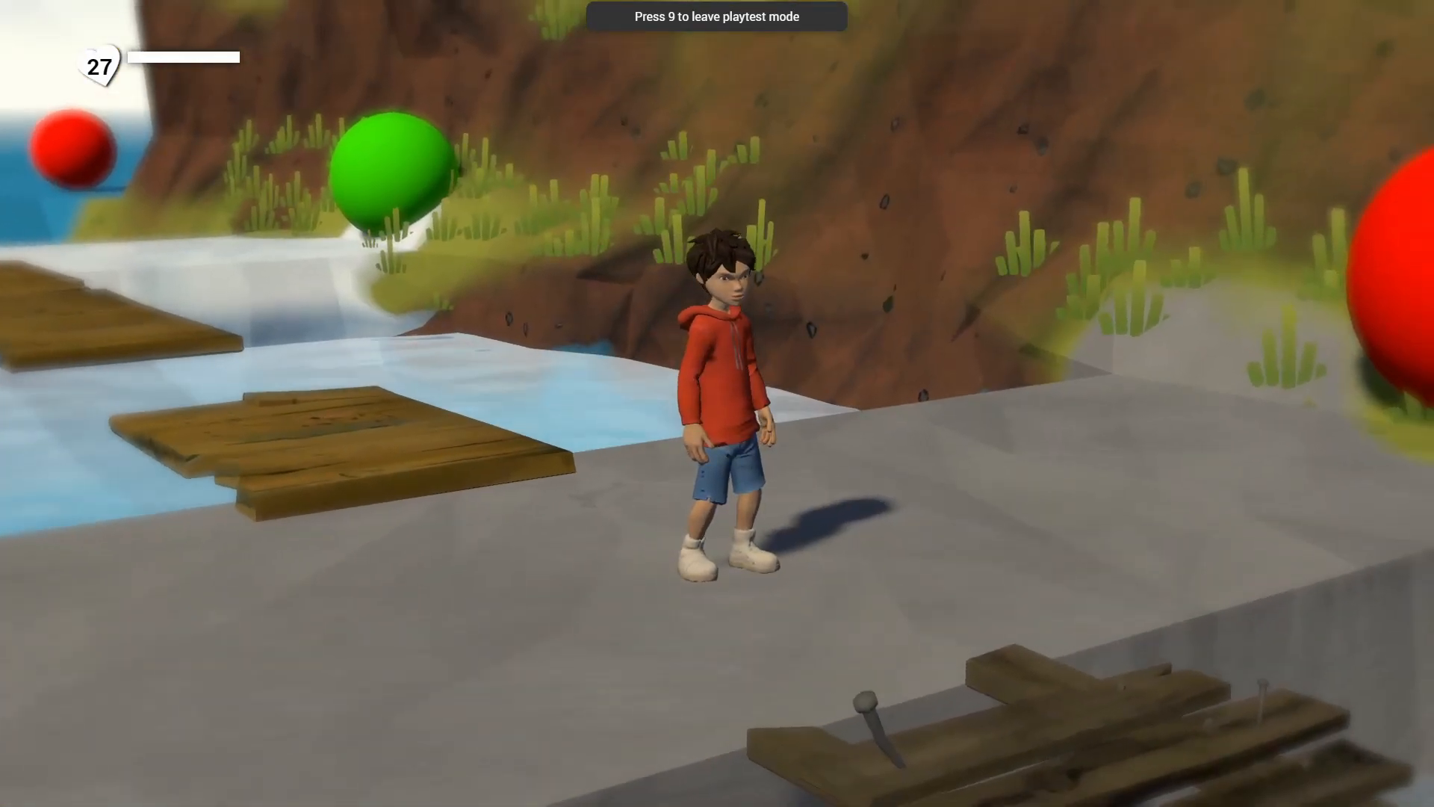
{"action": "key", "text": "9"}
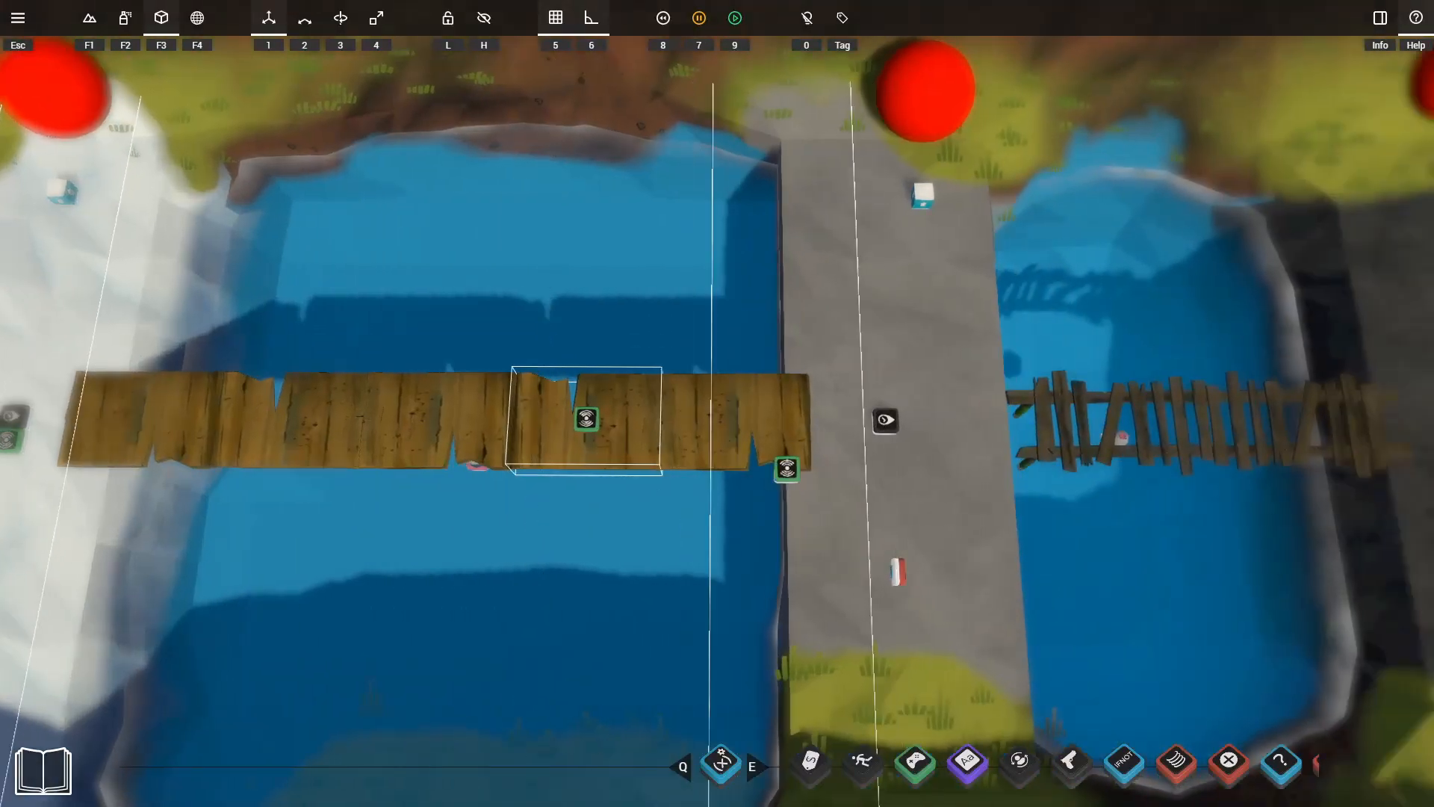
Connect the grey rock sensor's Detected output to Selector input 3 and the dark rock sensor's Detected output to input 4.
{"action": "left_click", "coordinate": [887, 445]}
{"action": "key", "text": "d"}
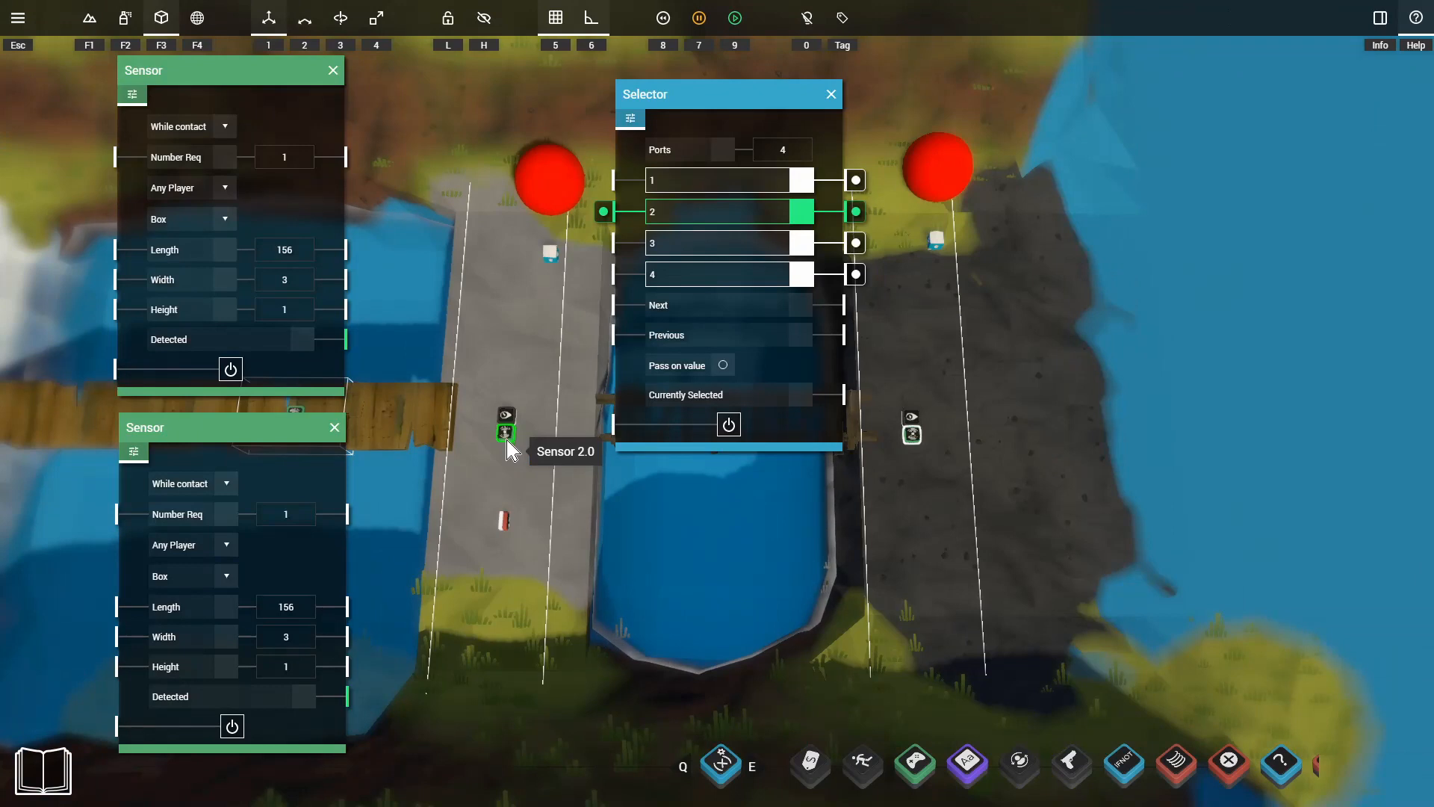
{"action": "left_click_drag", "start_coordinate": [361, 330], "coordinate": [605, 241]}
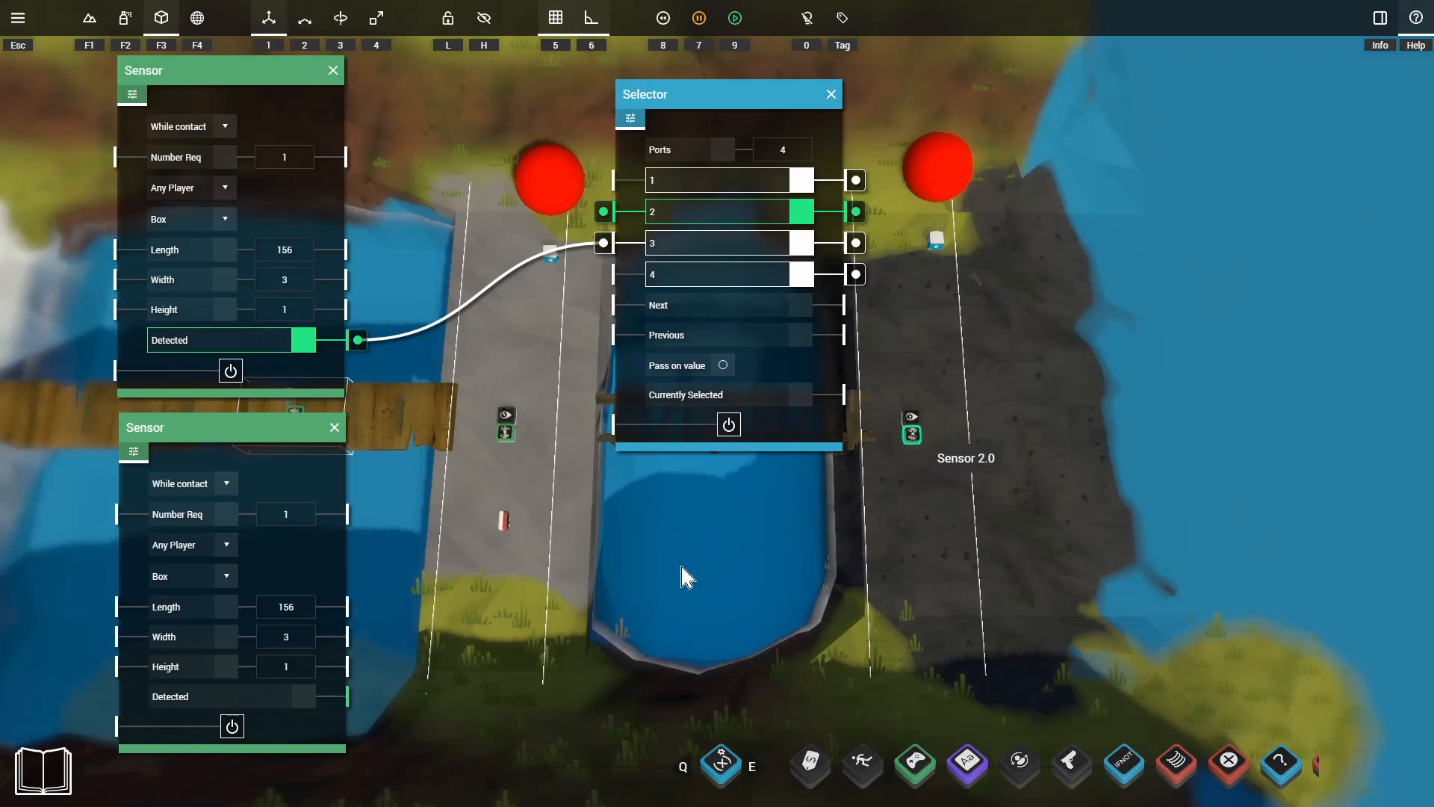
{"action": "left_click_drag", "start_coordinate": [359, 696], "coordinate": [603, 274]}
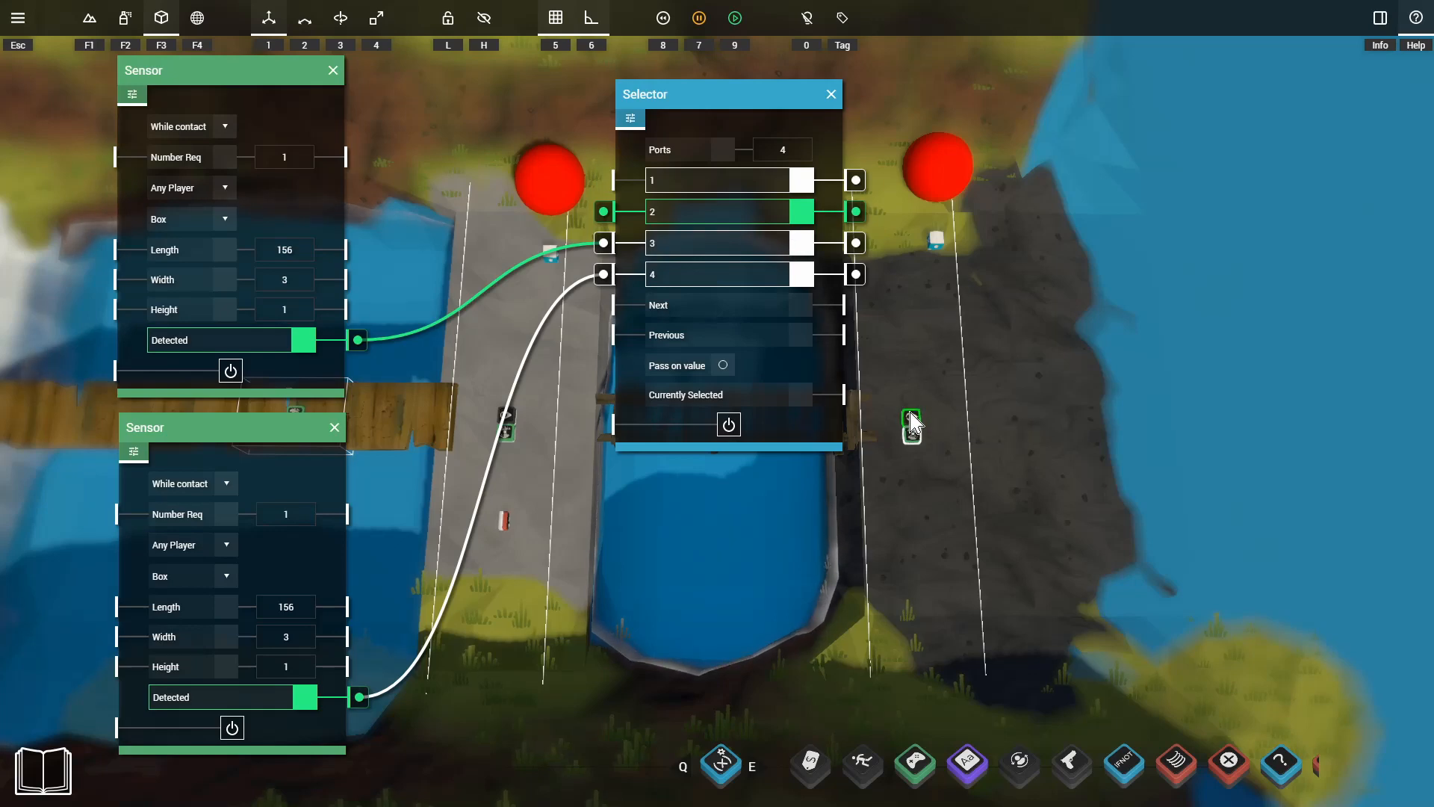
Playtest the level, crossing the first two bridges to the grey rock and checking each checkpoint's indicator sphere and the respawn there.
{"action": "key", "text": "9"}
{"action": "key", "text": "w"}
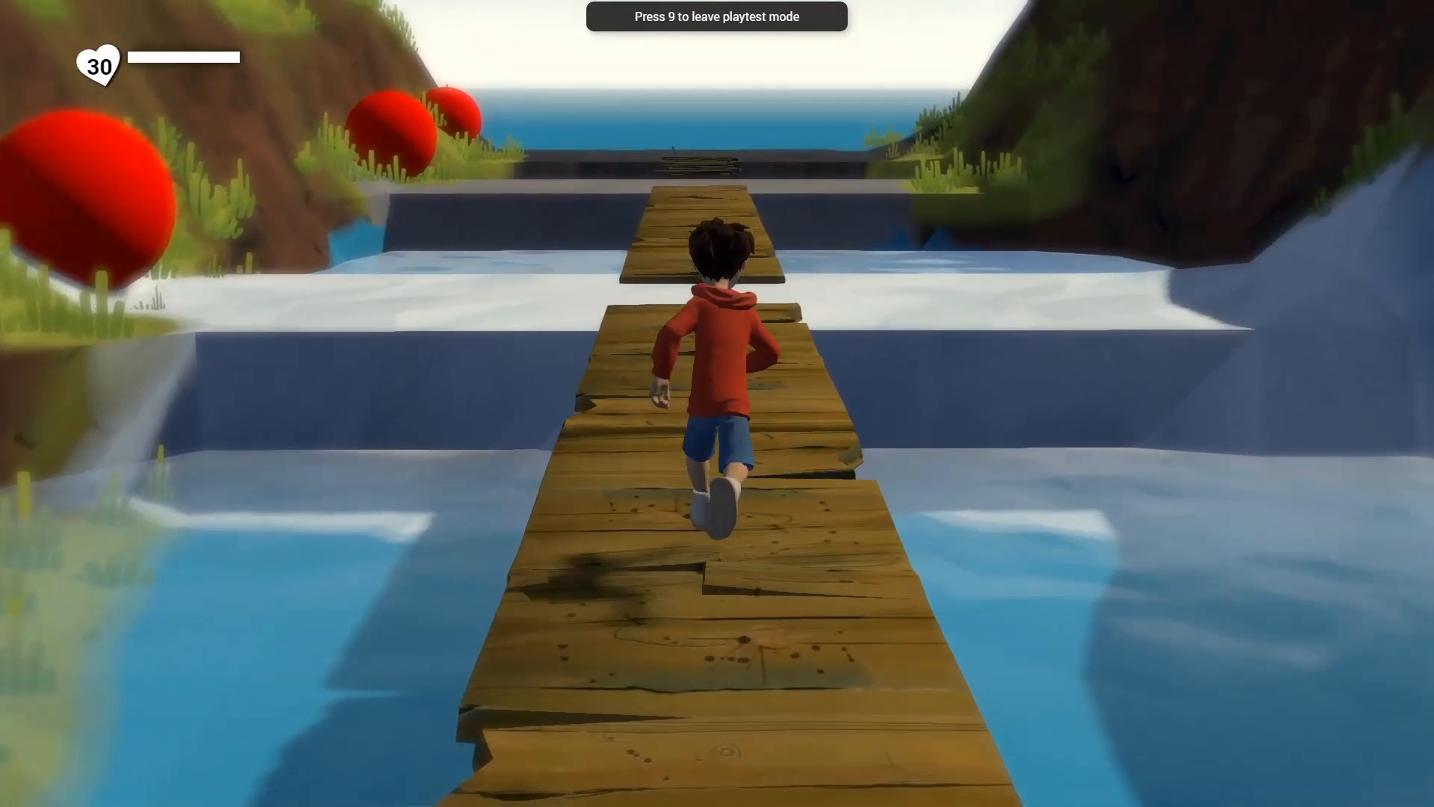
{"action": "key", "text": "d"}
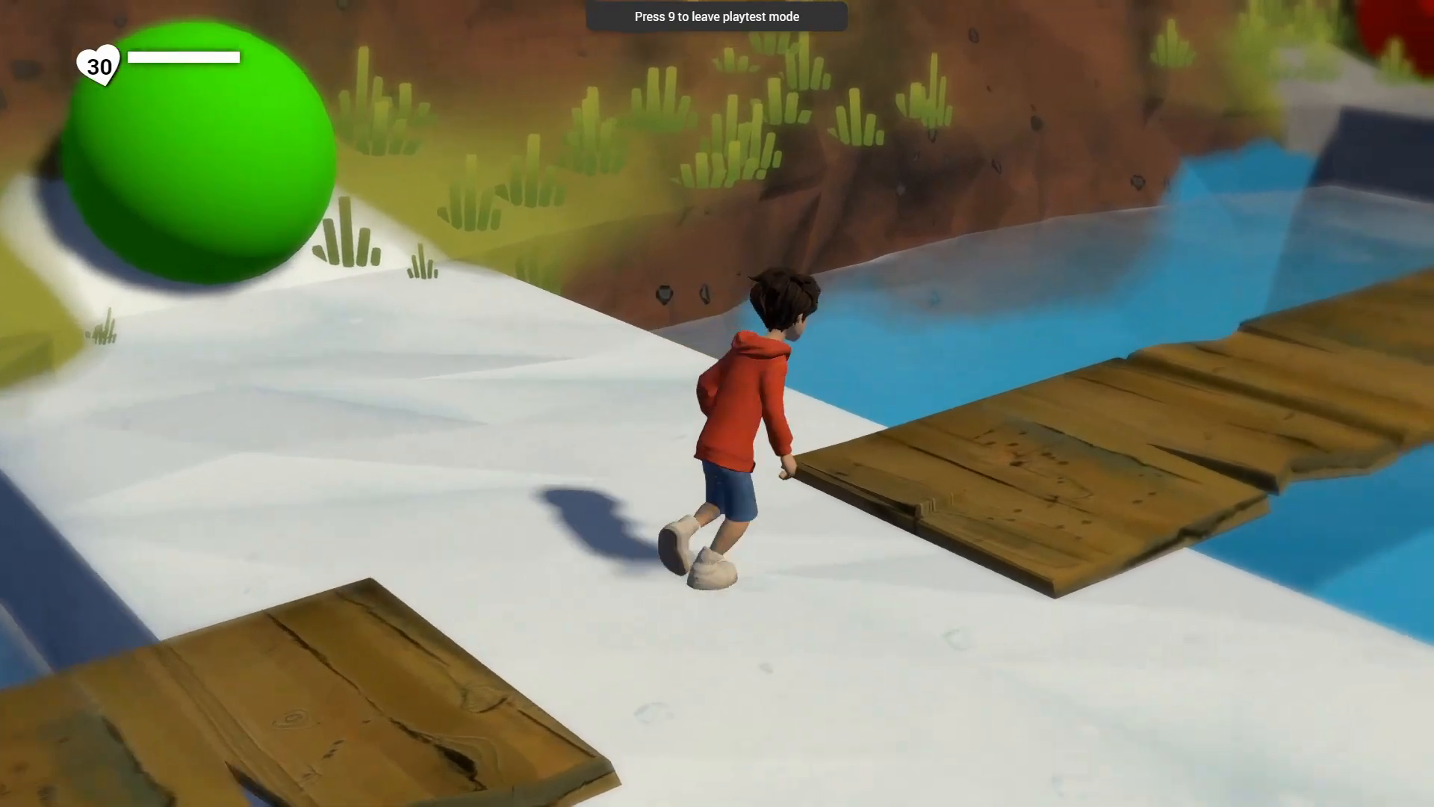
{"action": "key", "text": "space"}
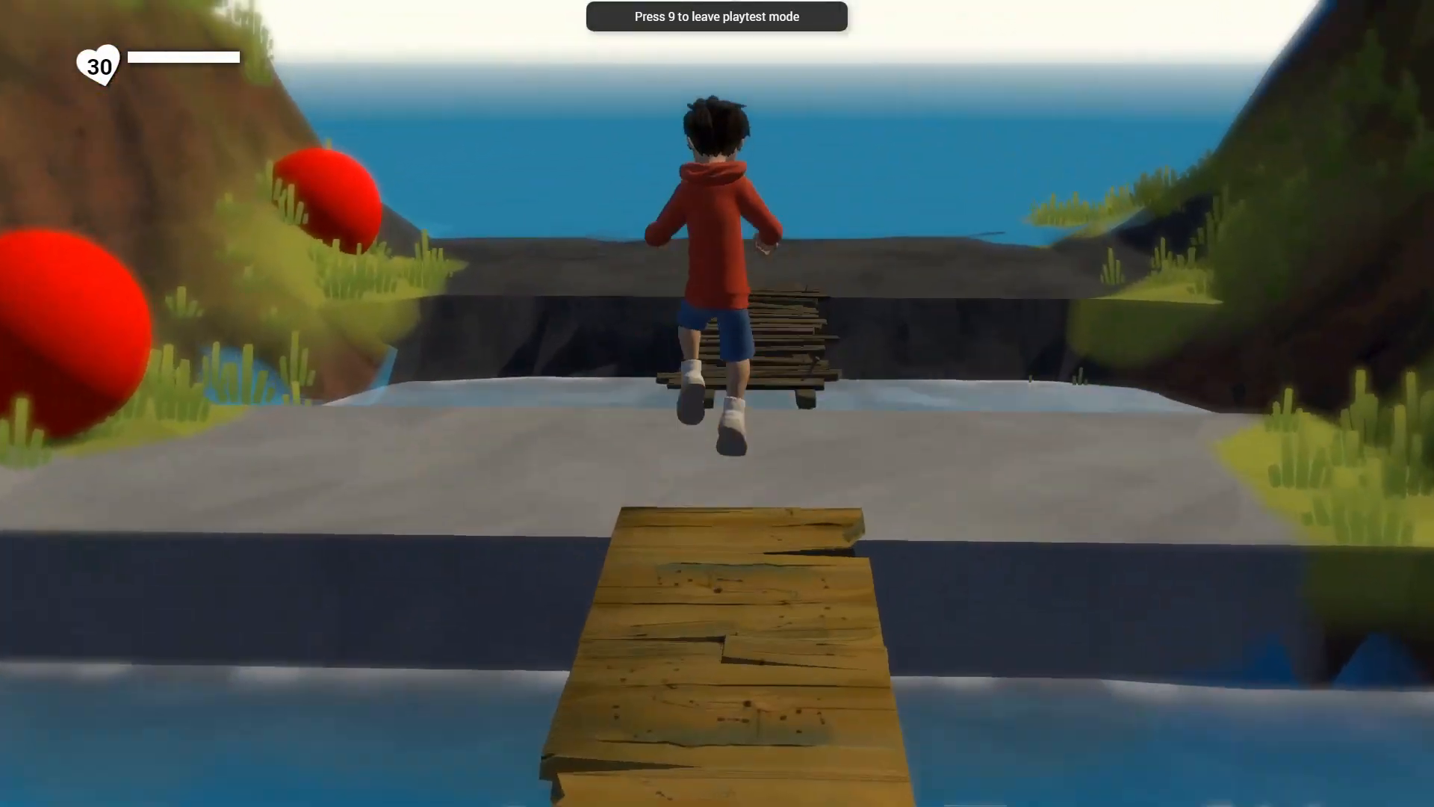
{"action": "key", "text": "d"}
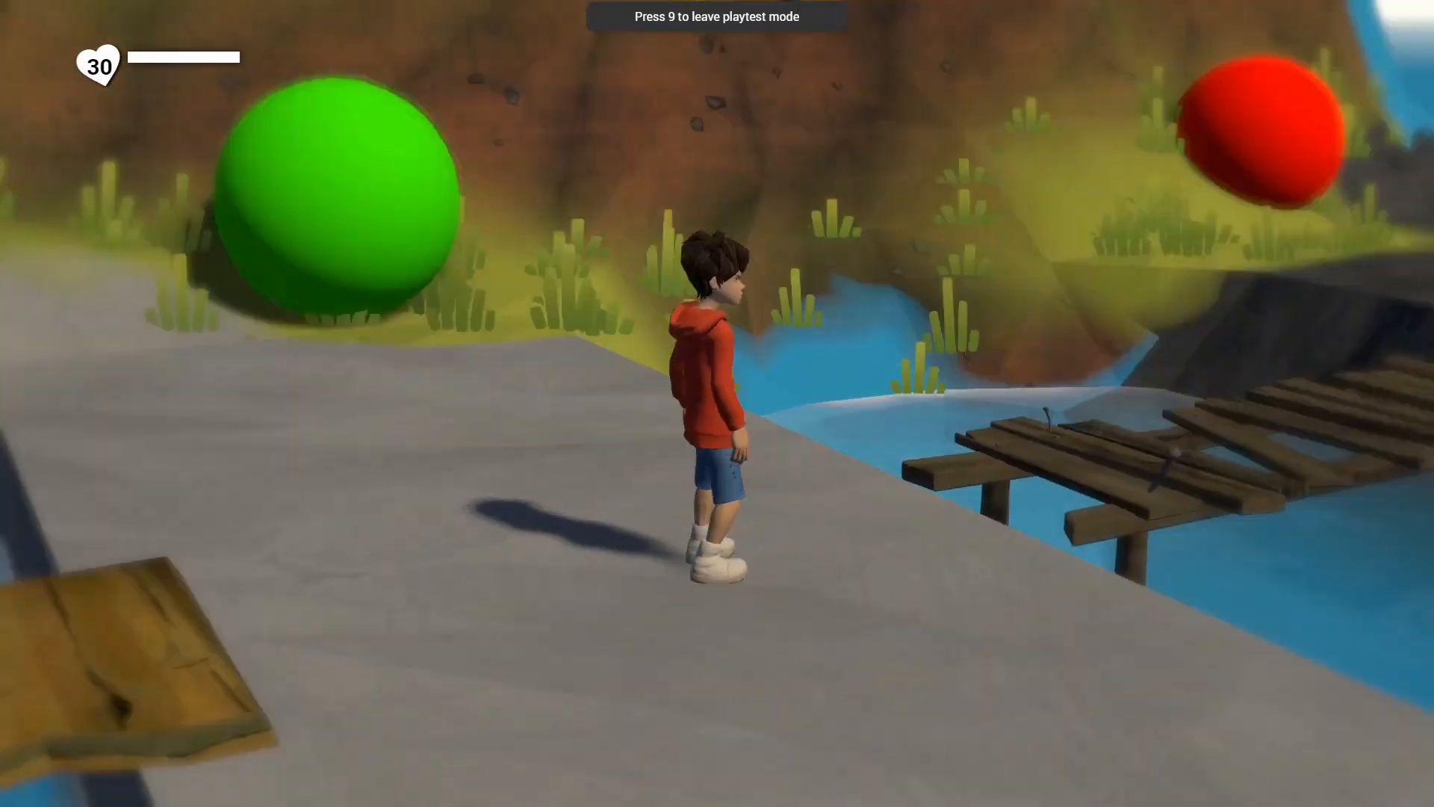
Continue the playtest to the dark rock, run back over the earlier rocks, test respawning from the water, and leave the playtest.
{"action": "key", "text": "w"}
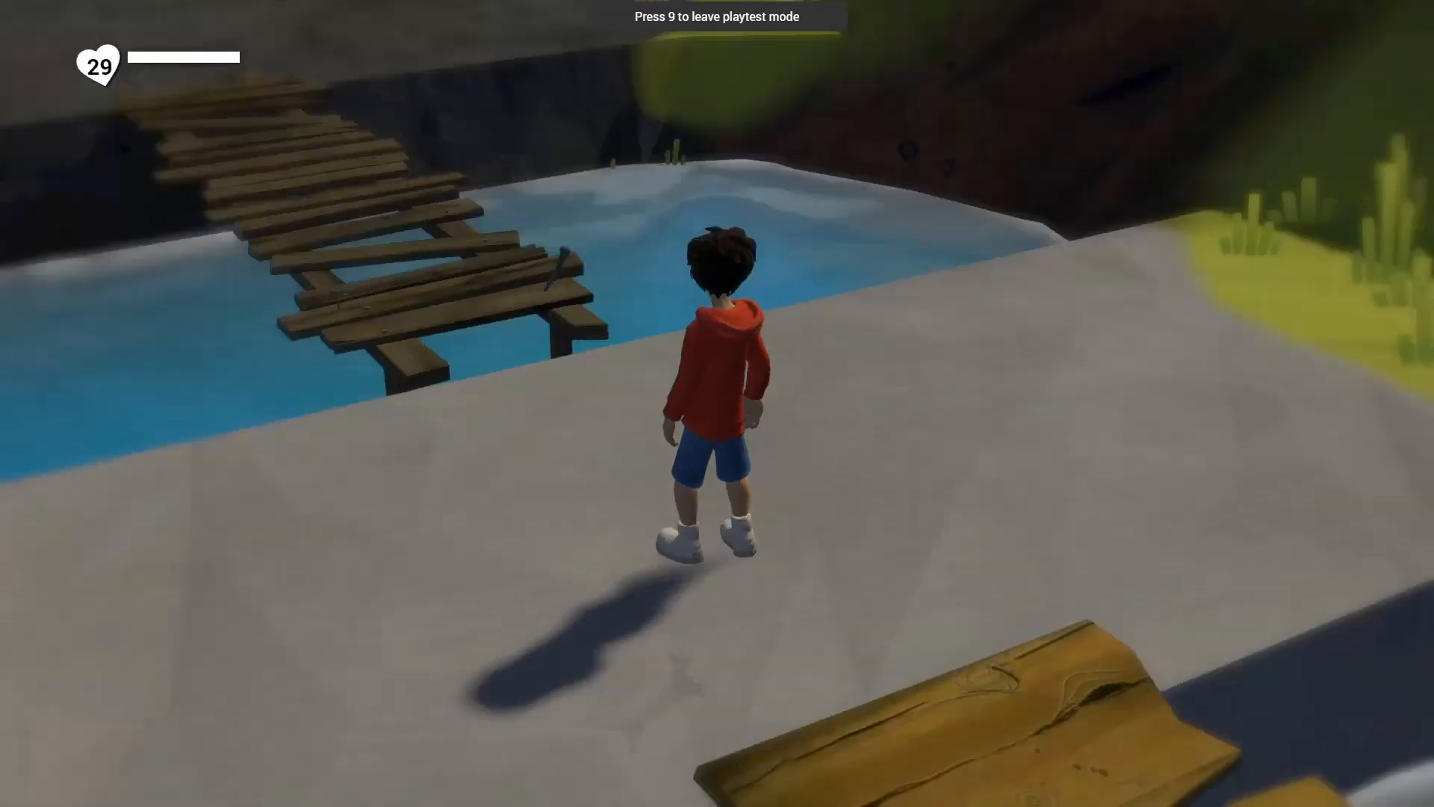
{"action": "key", "text": "w"}
{"action": "key", "text": "d"}
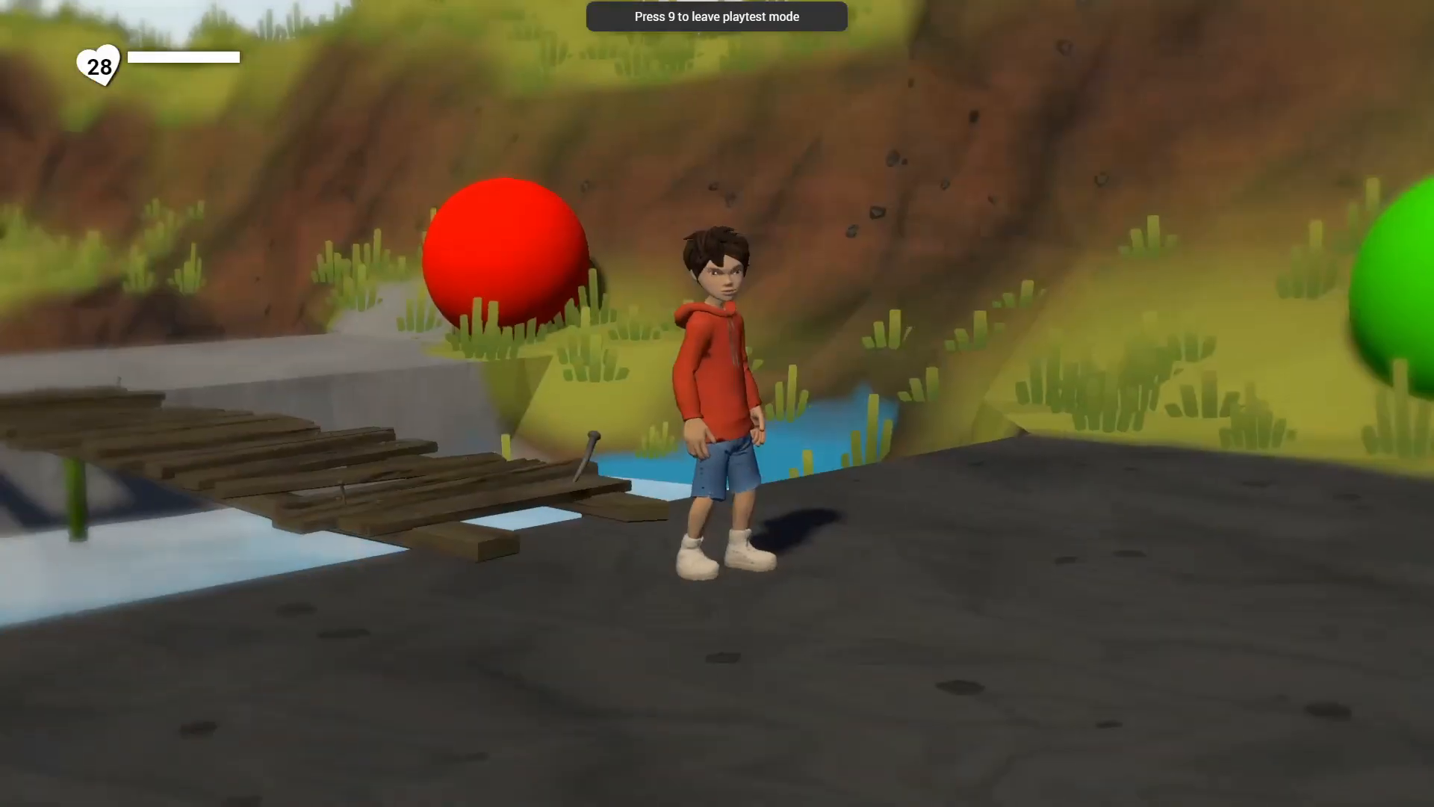
{"action": "key", "text": "w"}
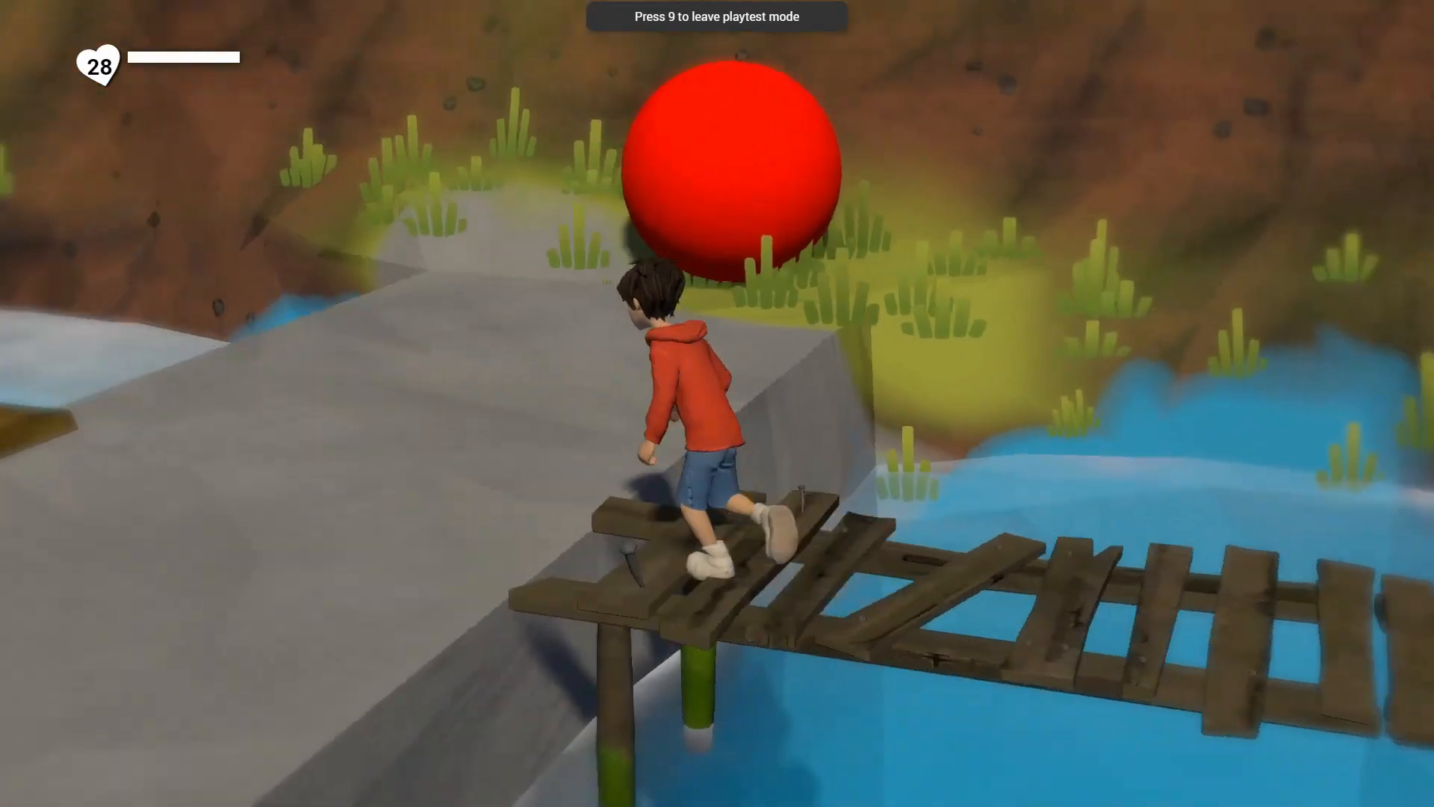
{"action": "key", "text": "a"}
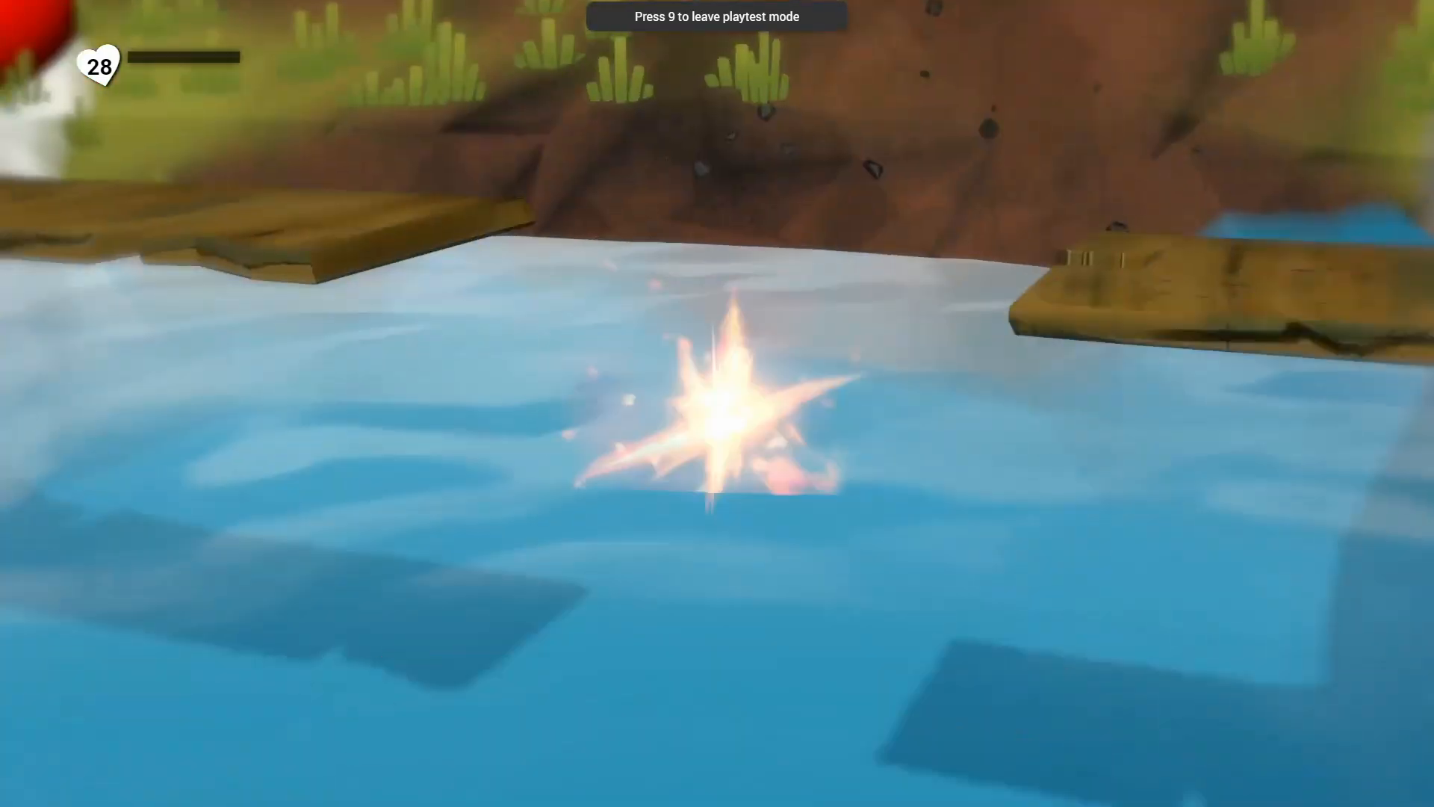
{"action": "key", "text": "9"}
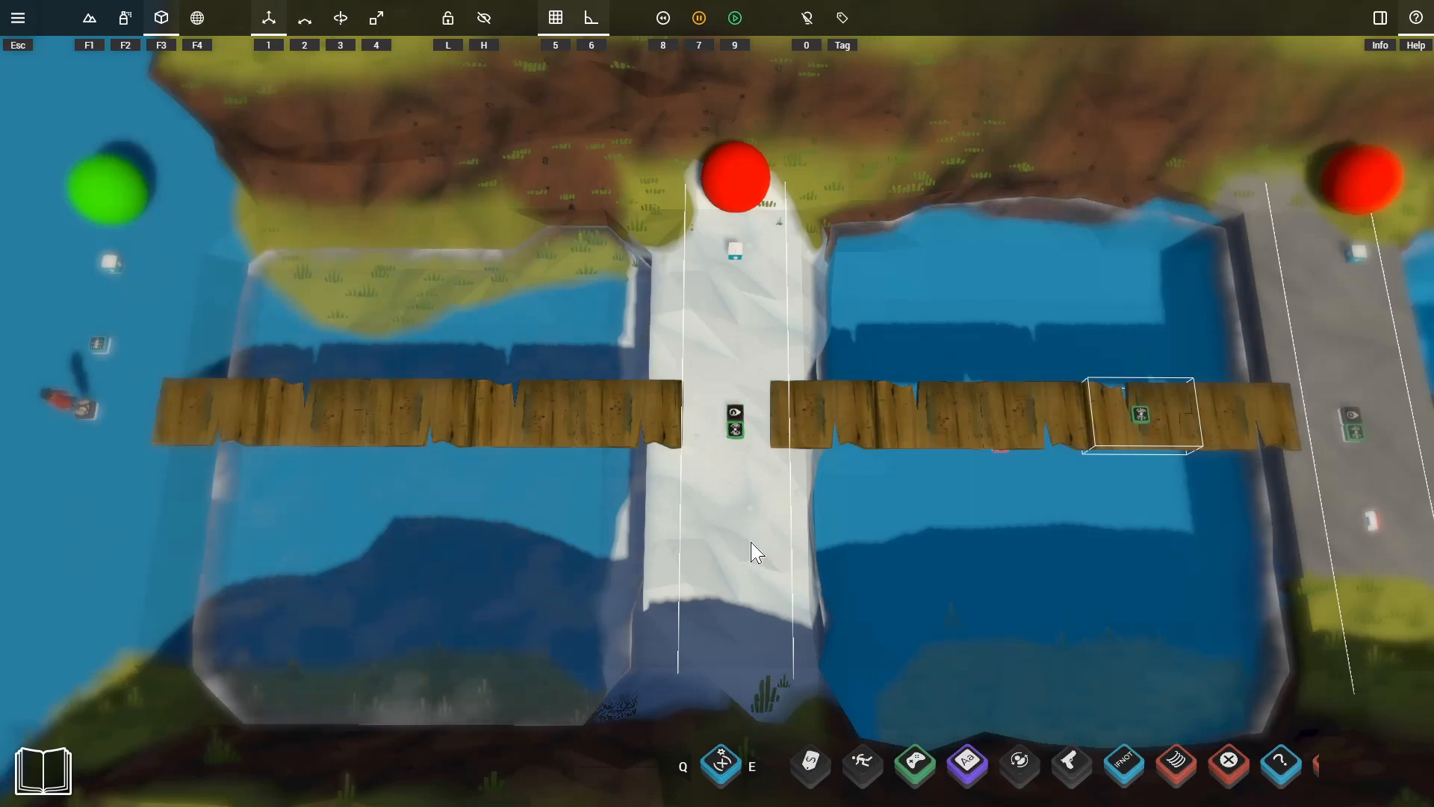
Playtest the pool area near the row of spheres, running into the water to test the green-lit respawn point.
{"action": "key", "text": "9"}
{"action": "key", "text": "w"}
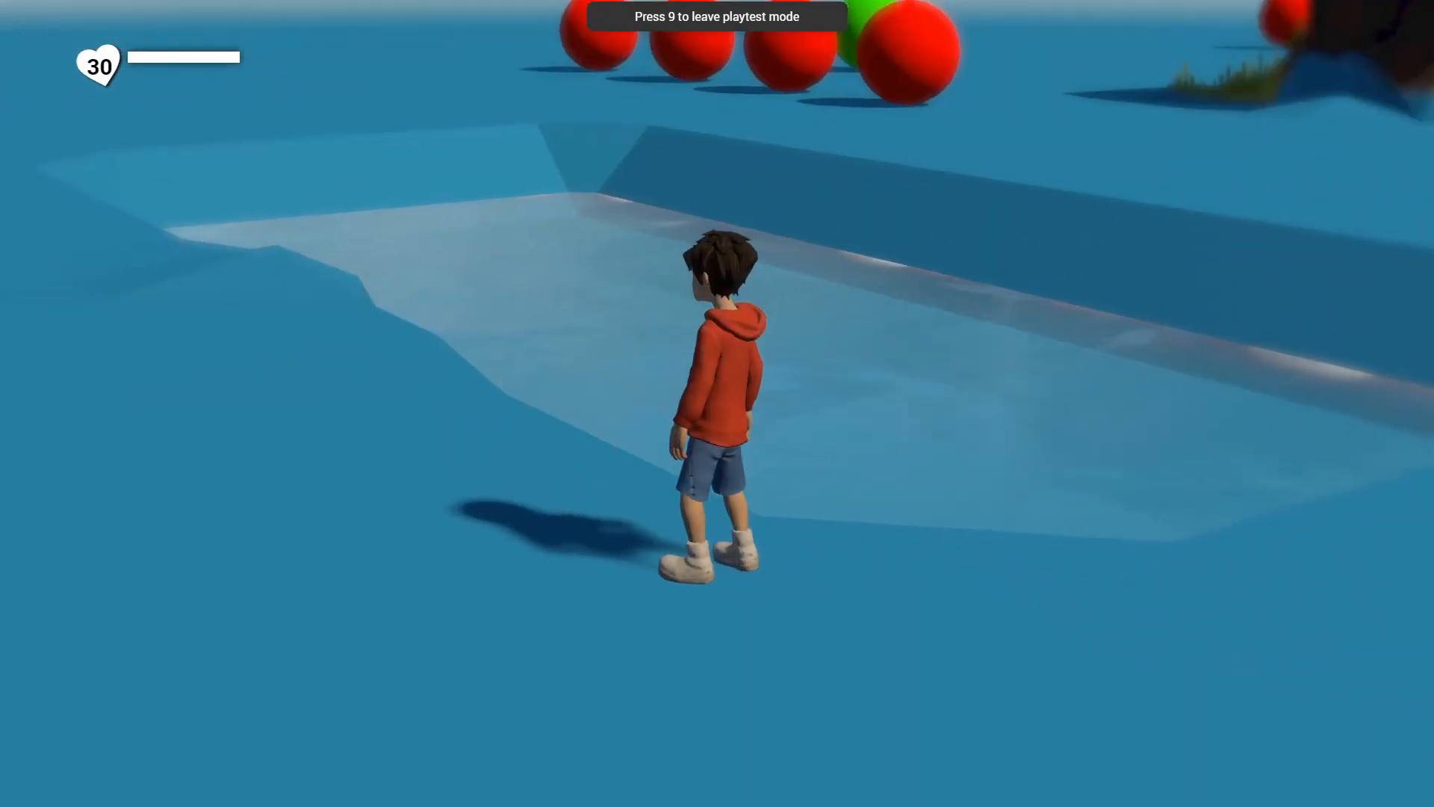
{"action": "key", "text": "d"}
{"action": "key", "text": "space"}
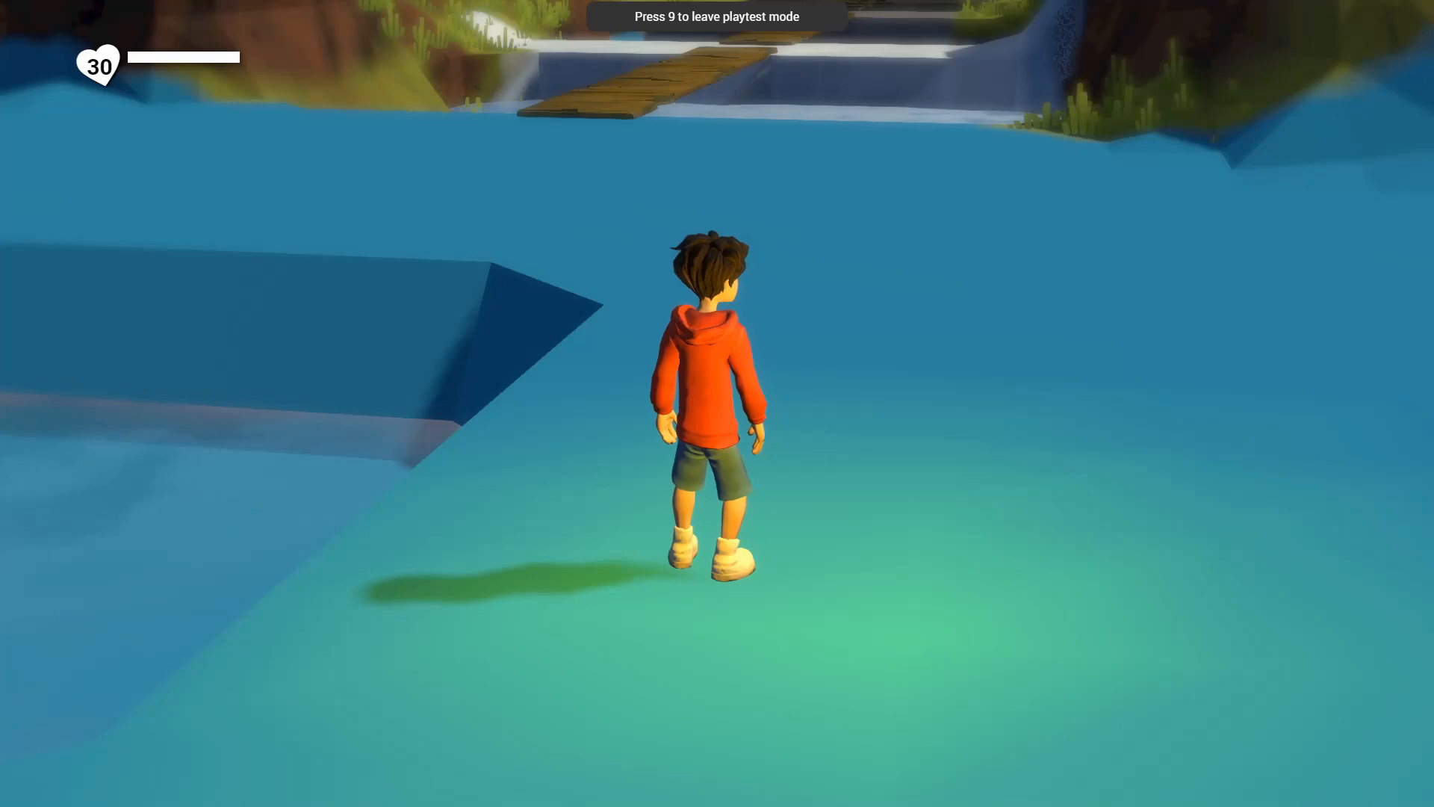
{"action": "key", "text": "d"}
{"action": "key", "text": "a"}
{"action": "key", "text": "w"}
{"action": "key", "text": "d"}
{"action": "key", "text": "s"}
{"action": "key", "text": "a"}
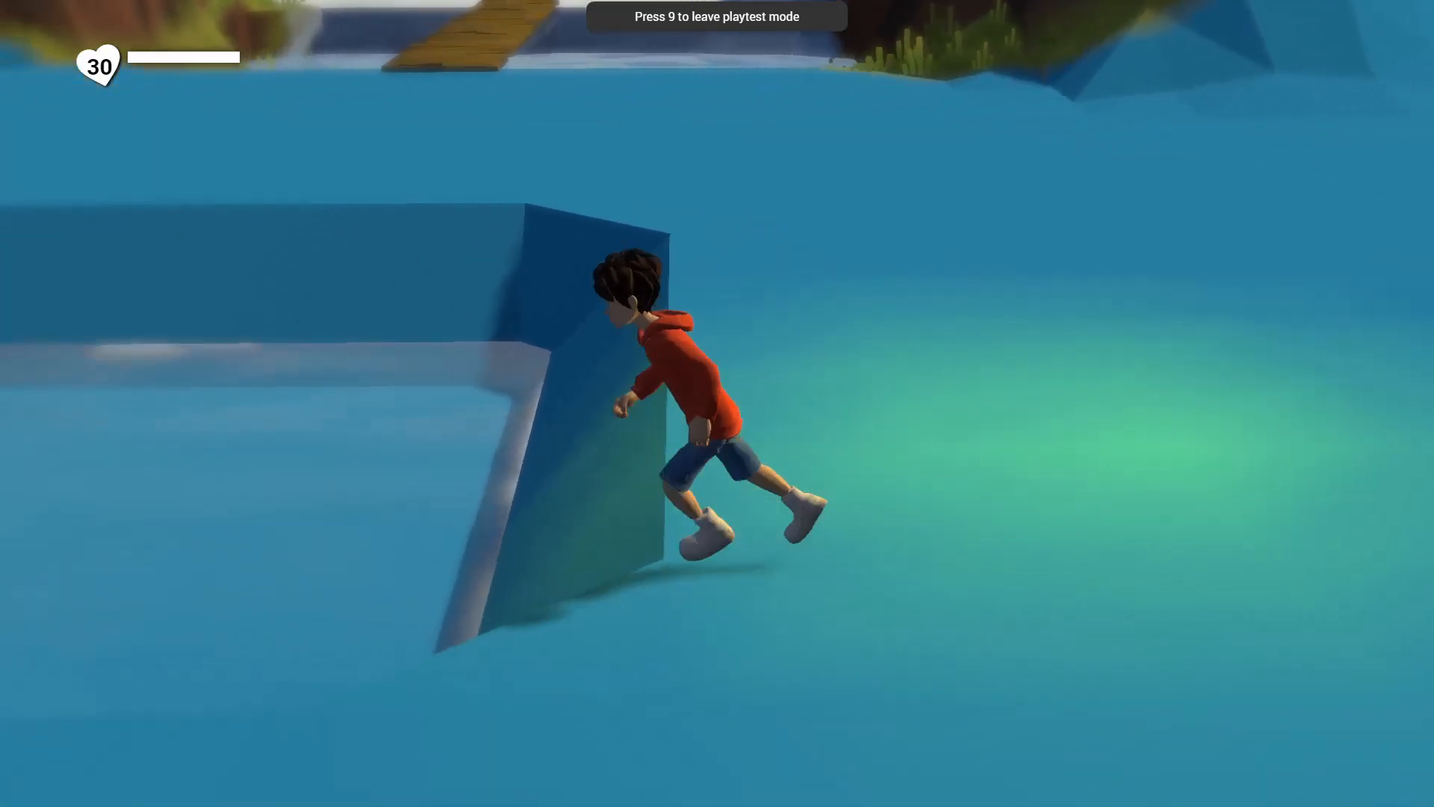
{"action": "key", "text": "space"}
{"action": "key", "text": "a"}
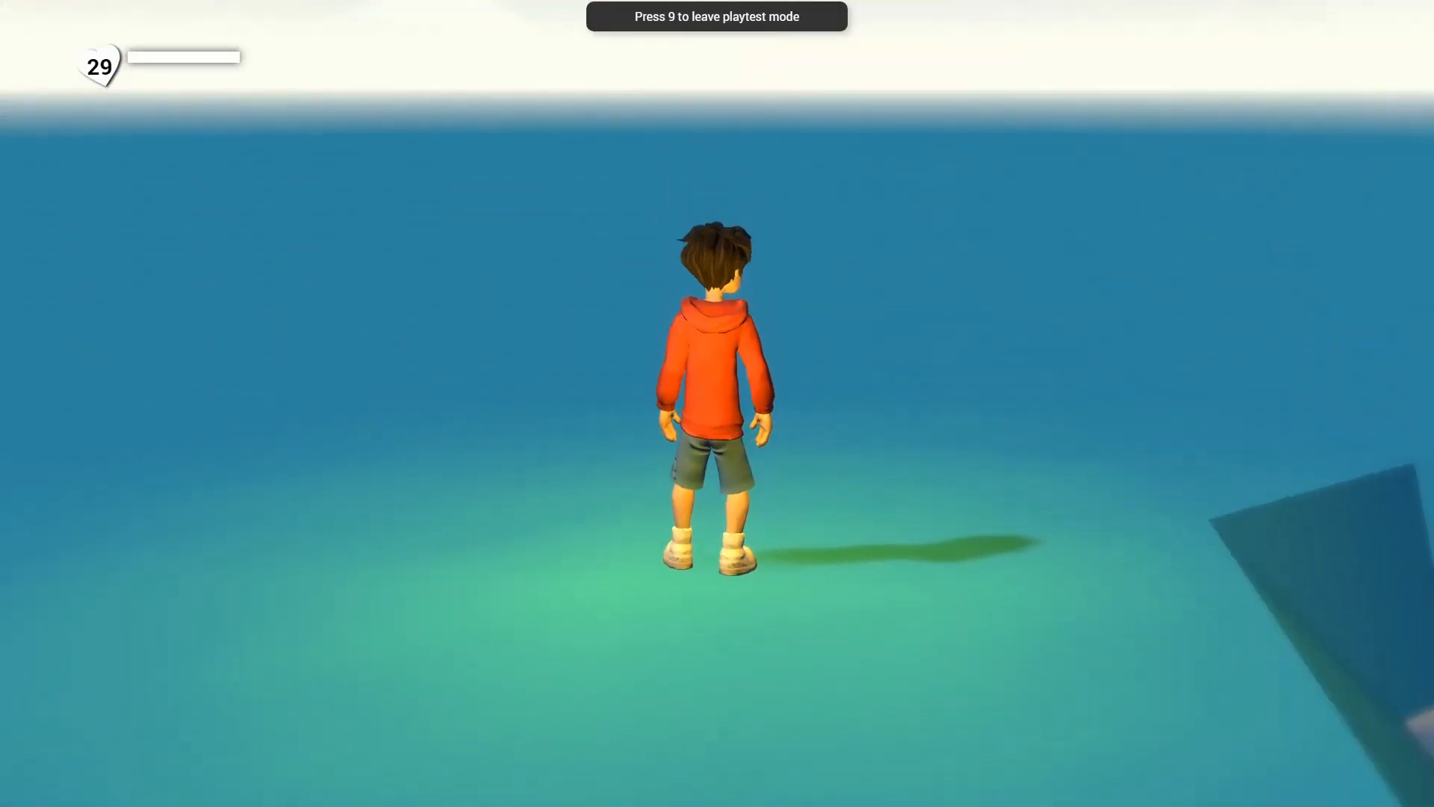
Run around the pool and jump into its water again to recheck the respawn, and leave the playtest.
{"action": "key", "text": "w"}
{"action": "key", "text": "a"}
{"action": "key", "text": "a"}
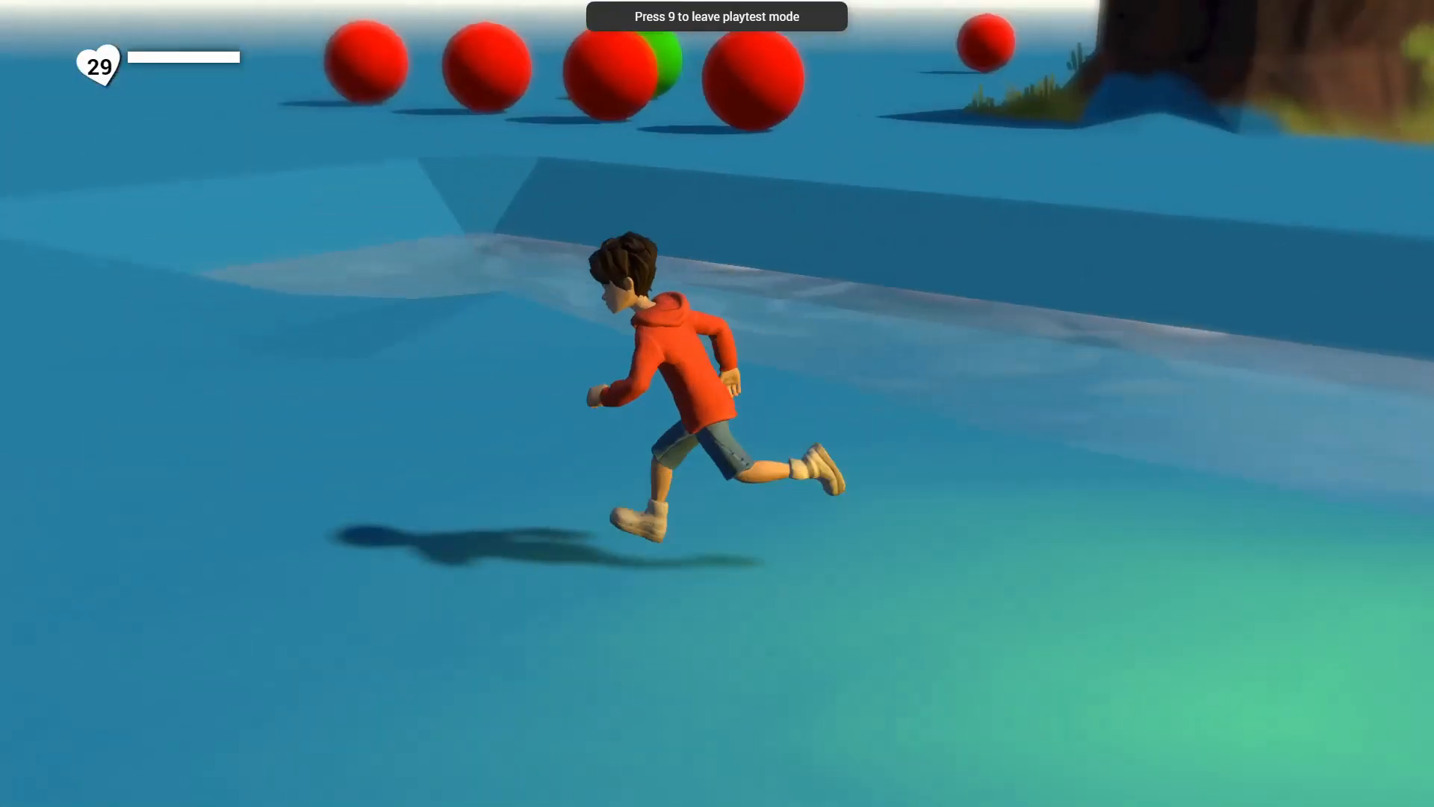
{"action": "key", "text": "a"}
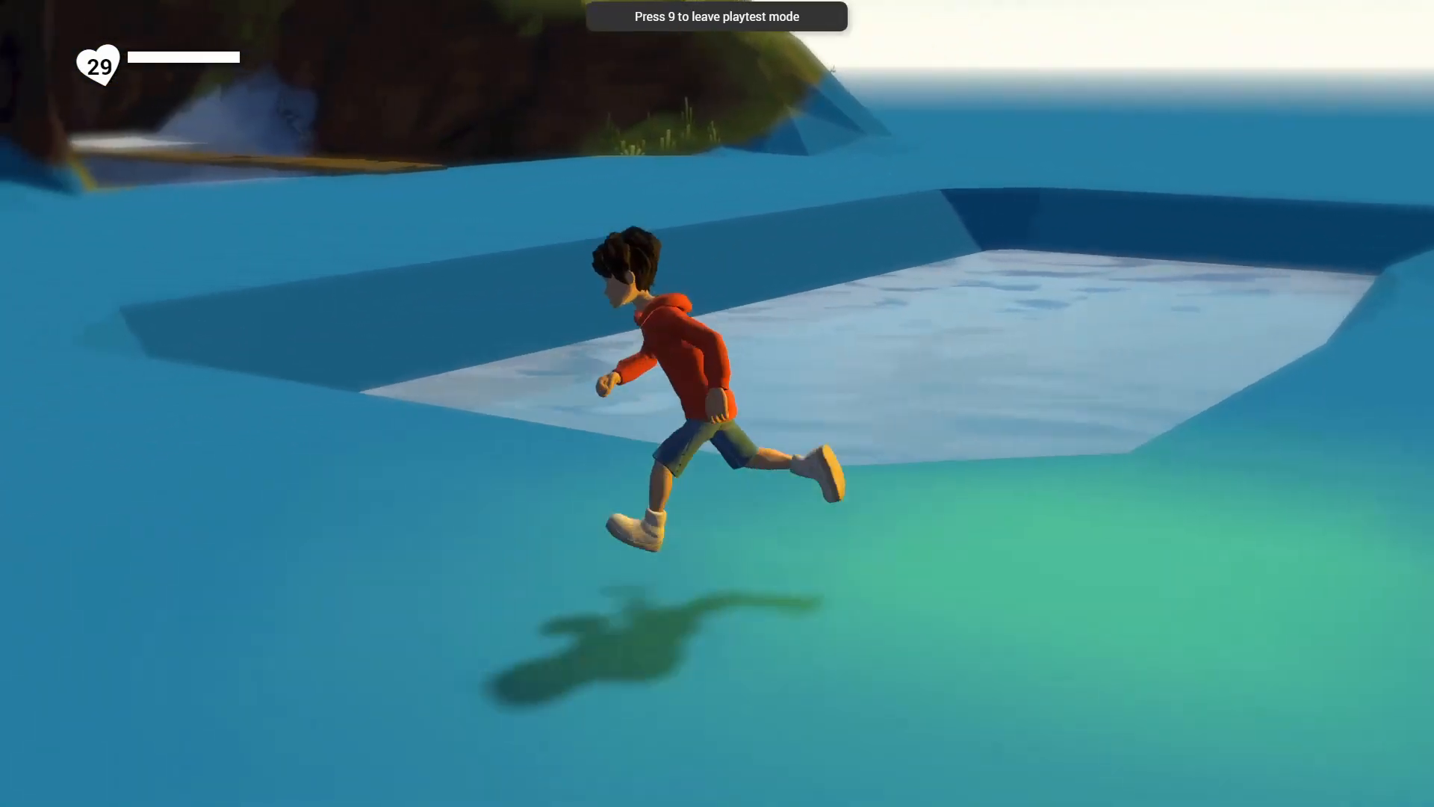
{"action": "key", "text": "w"}
{"action": "key", "text": "space"}
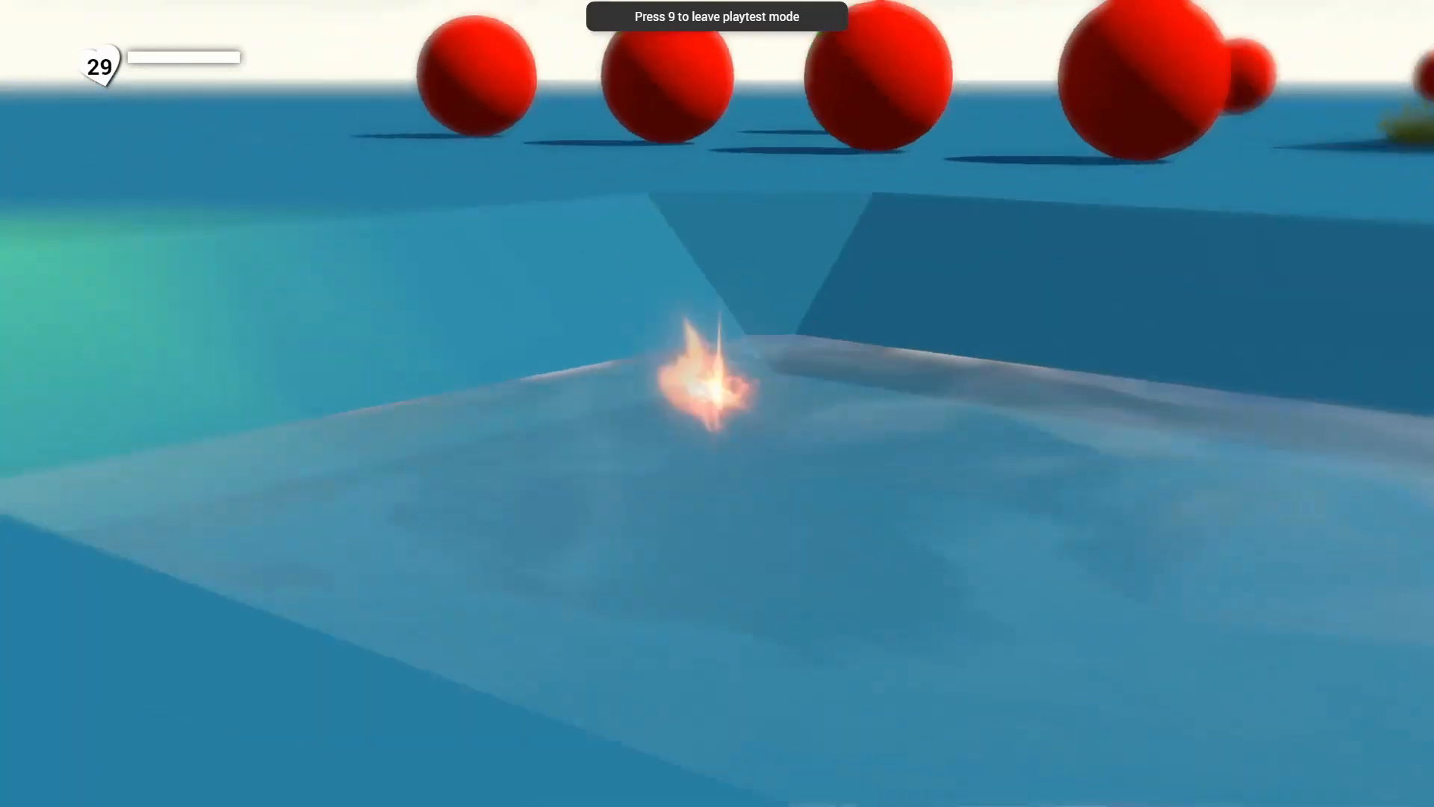
{"action": "key", "text": "9"}
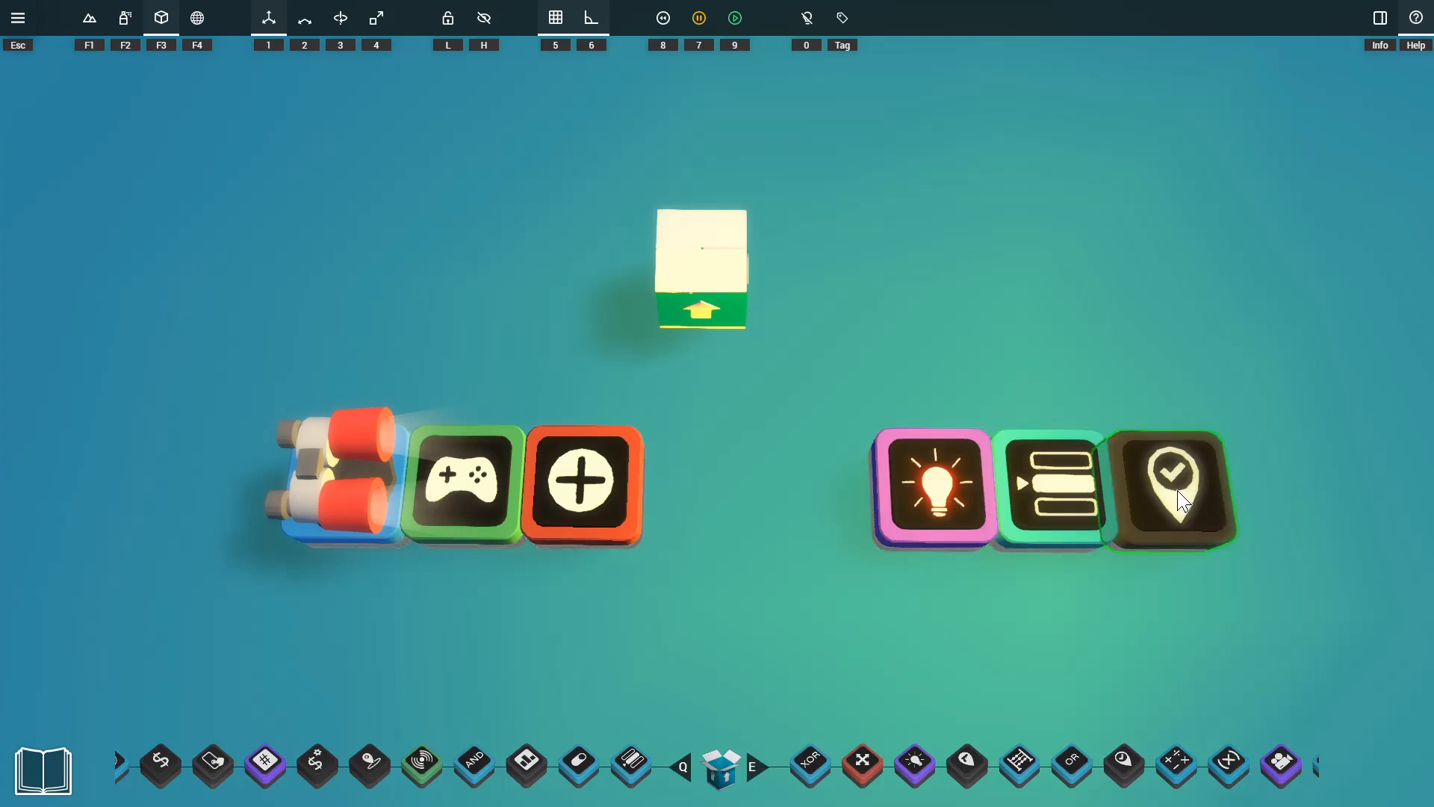
Connect the Selector's output 1 to the Checkpoint's Activate input and align the Checkpoint settings beside the Selector's.
{"action": "key", "text": "d"}
{"action": "key", "text": "a"}
{"action": "left_click", "coordinate": [858, 515]}
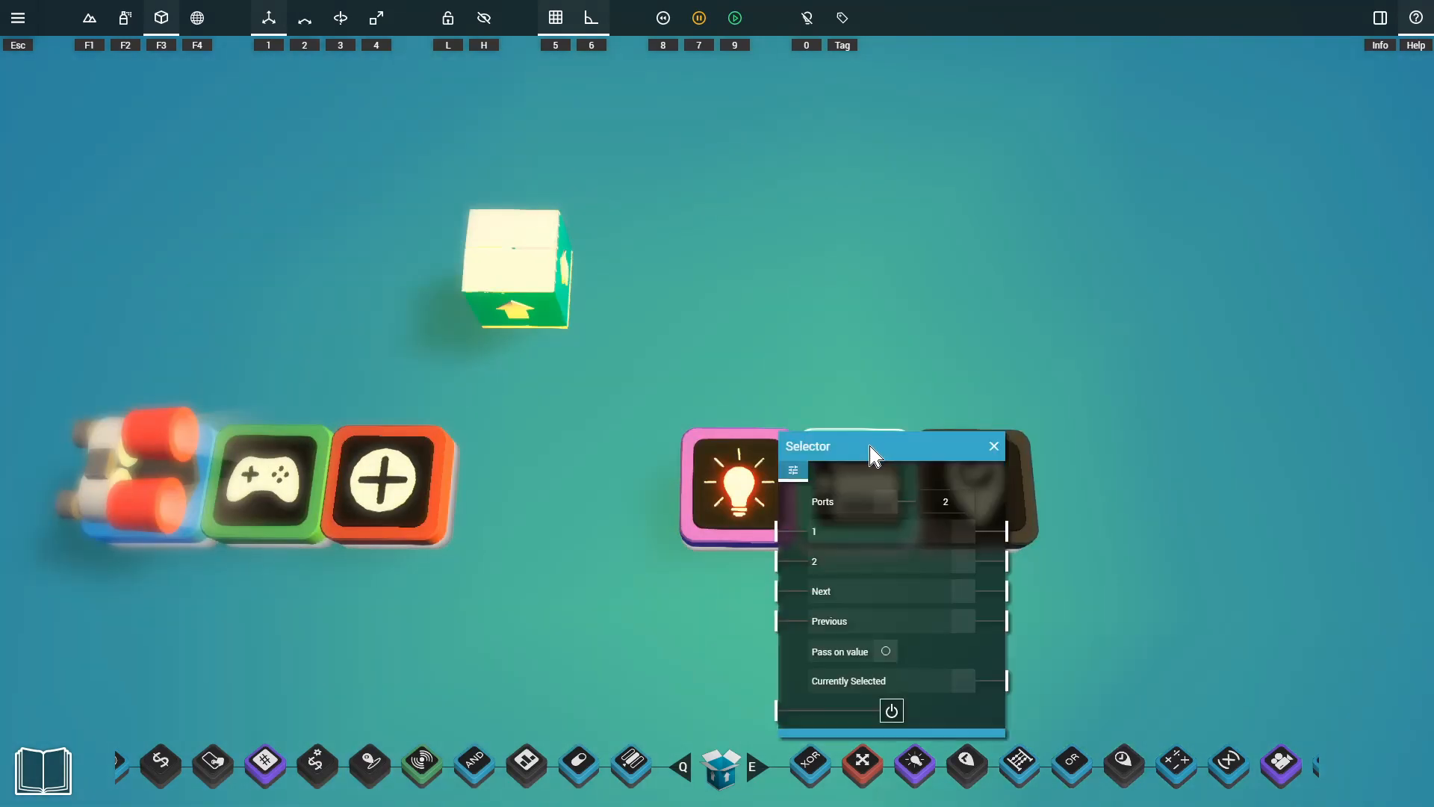
{"action": "left_click", "coordinate": [972, 469]}
{"action": "left_click_drag", "start_coordinate": [951, 393], "coordinate": [1074, 207]}
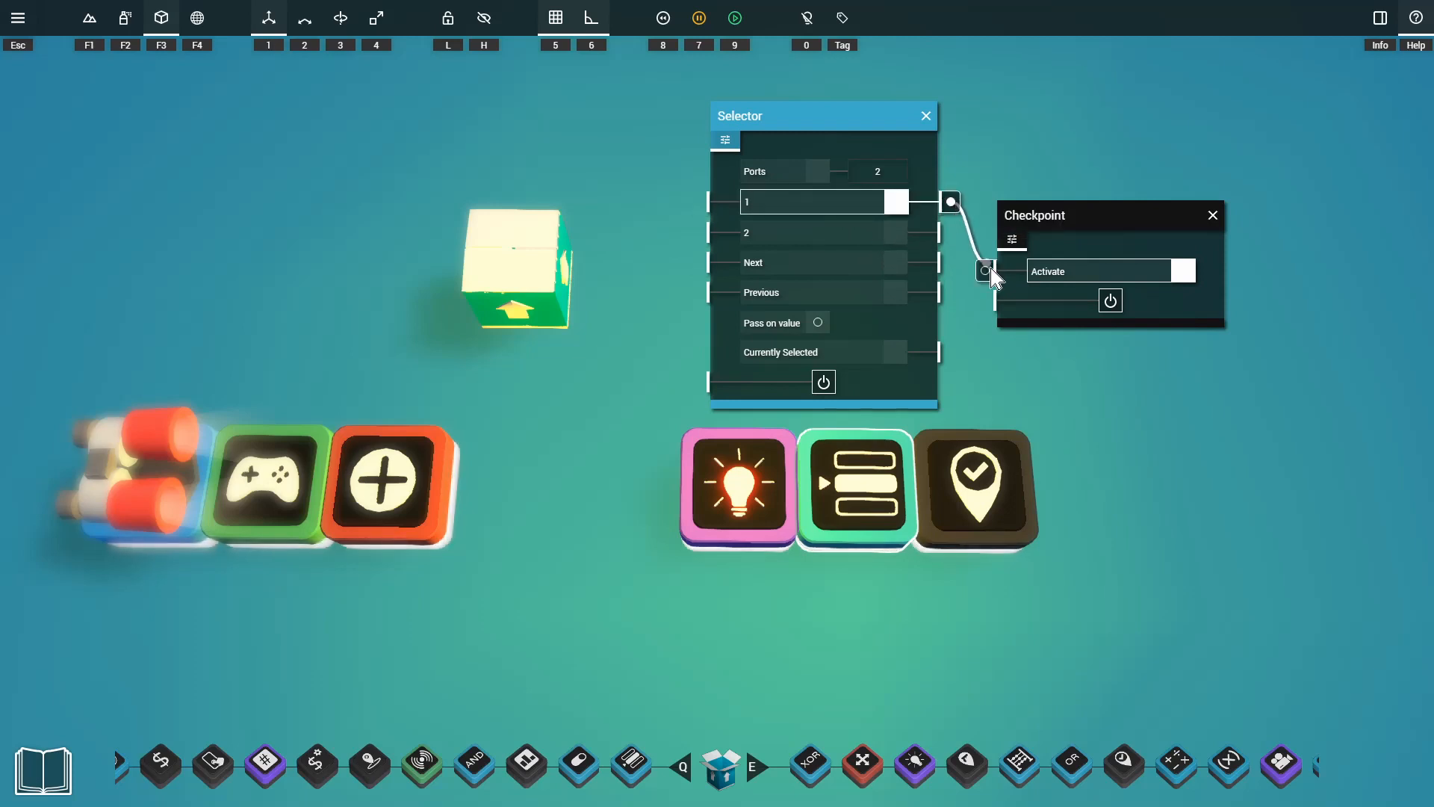
{"action": "left_click_drag", "start_coordinate": [1077, 205], "coordinate": [1125, 135]}
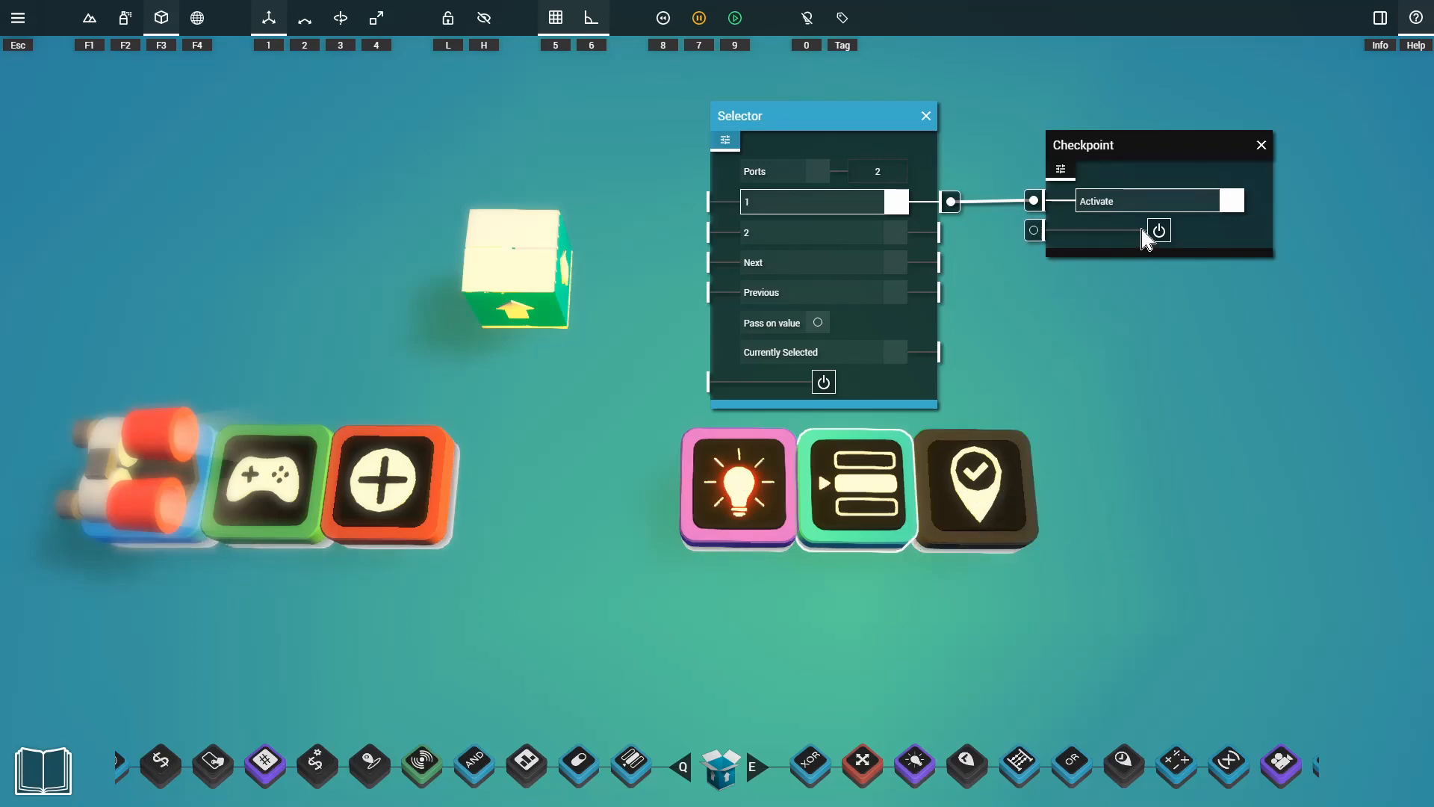
Place a copy of the Box it up gadget behind the Omnilight, Selector and Checkpoint gadgets.
{"action": "mouse_move", "coordinate": [738, 484]}
{"action": "left_mouse_down"}
{"action": "mouse_move", "coordinate": [738, 432]}
{"action": "mouse_move", "coordinate": [851, 376]}
{"action": "mouse_move", "coordinate": [739, 376]}
{"action": "mouse_move", "coordinate": [739, 484]}
{"action": "left_mouse_up"}
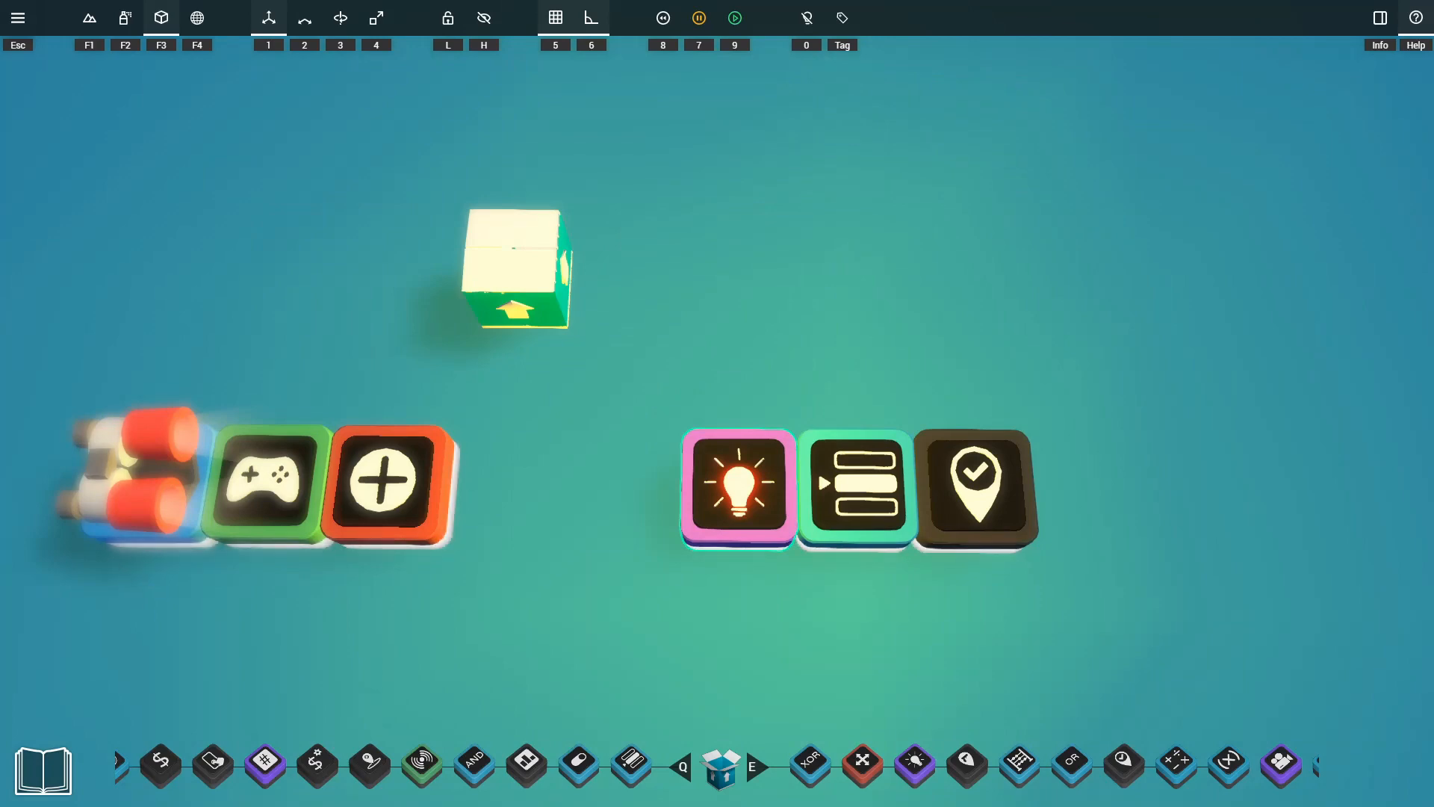
{"action": "mouse_move", "coordinate": [739, 484]}
{"action": "left_mouse_down"}
{"action": "mouse_move", "coordinate": [860, 604]}
{"action": "mouse_move", "coordinate": [739, 484]}
{"action": "left_mouse_up"}
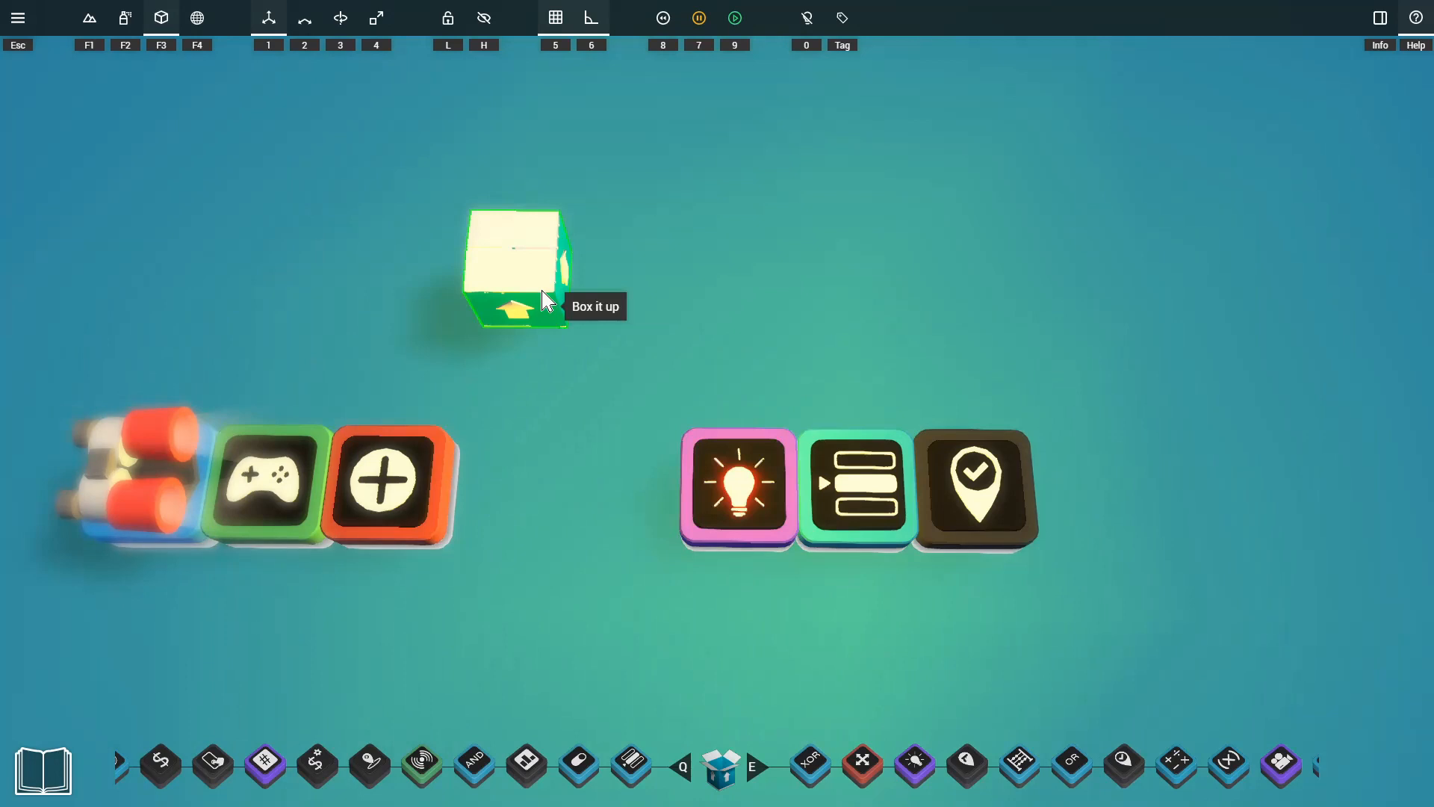
{"action": "left_click_drag", "start_coordinate": [548, 301], "coordinate": [844, 308]}
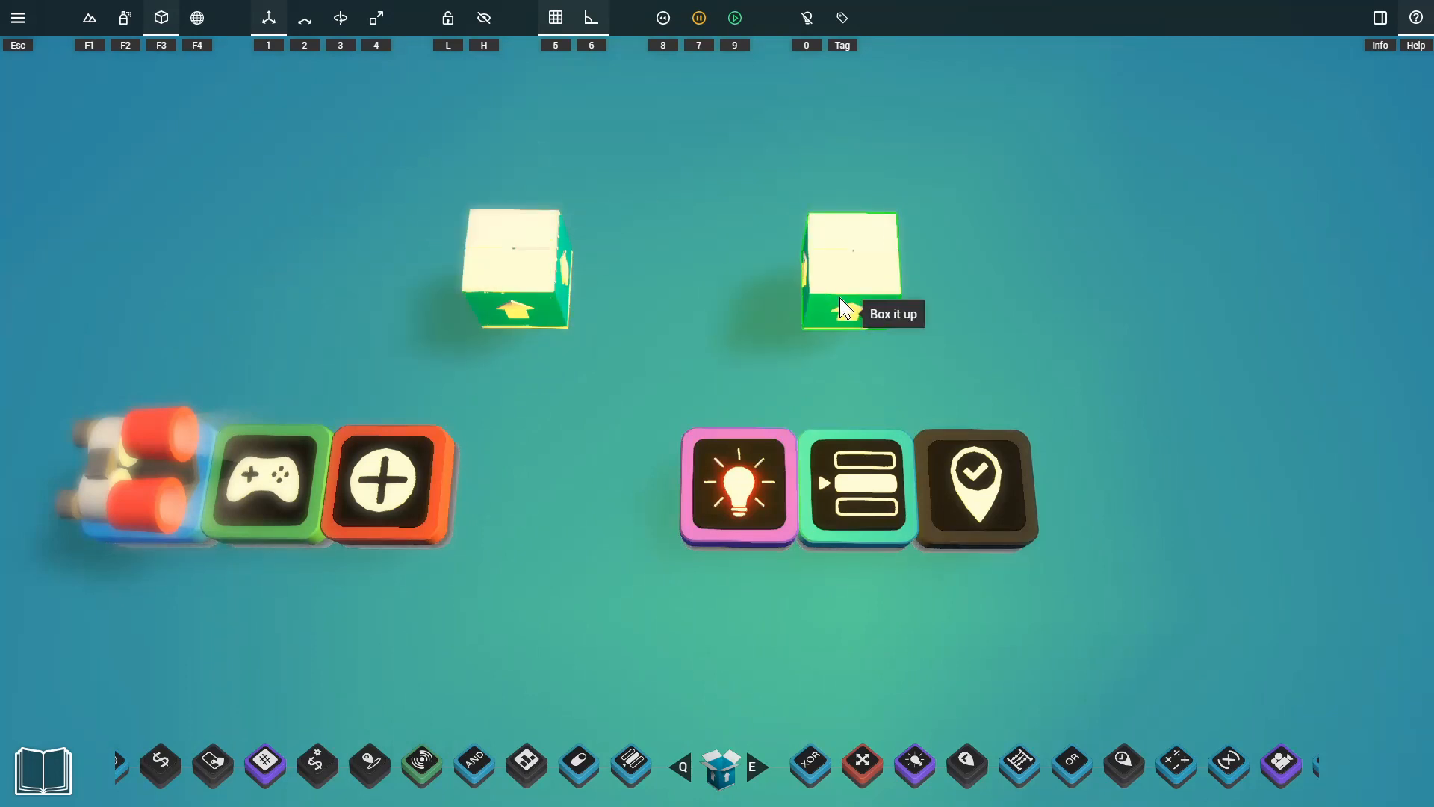
Add the Omnilight, Selector and Checkpoint gadgets to the duplicated box, and check it by opening and closing it.
{"action": "left_click_drag", "start_coordinate": [1069, 416], "coordinate": [526, 600]}
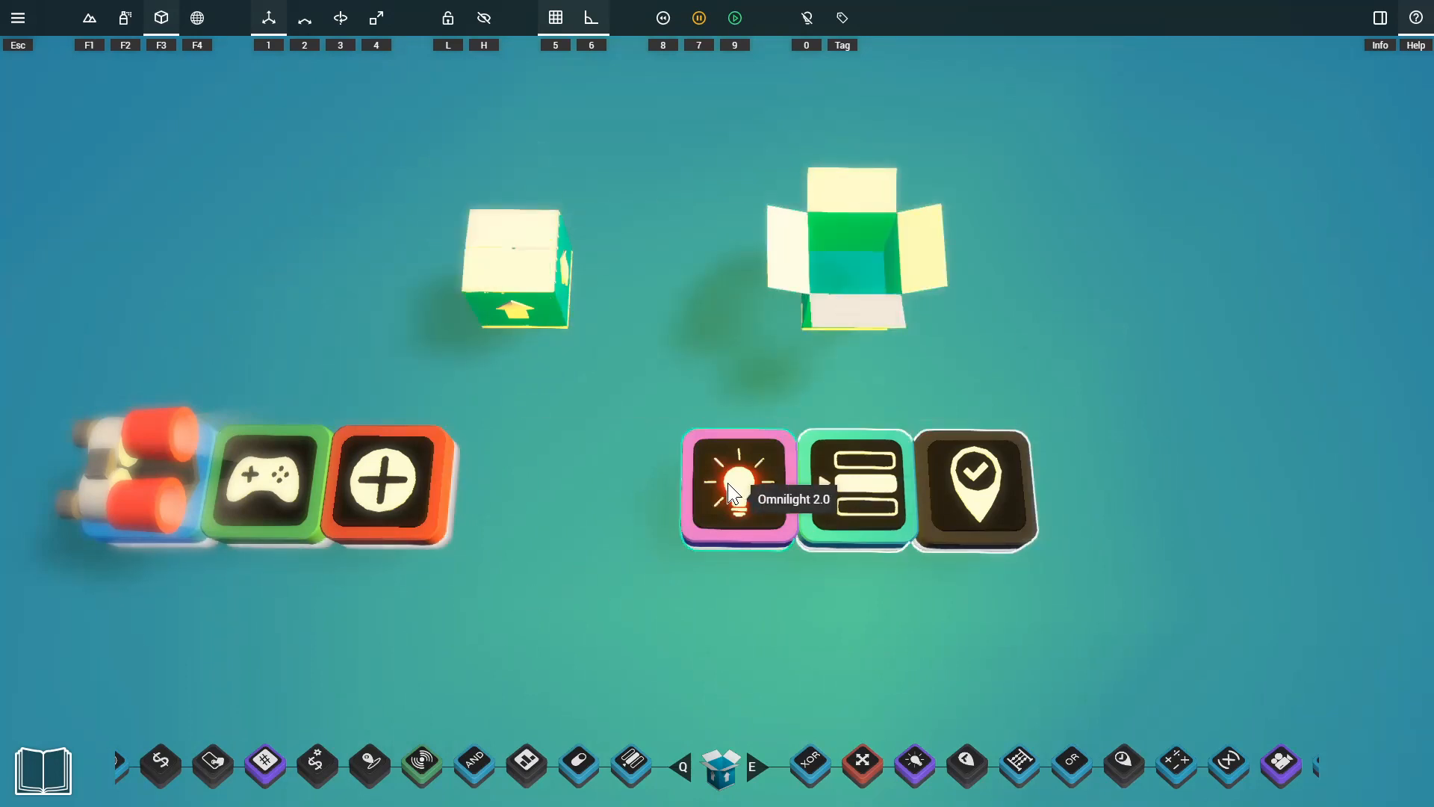
{"action": "left_click", "coordinate": [739, 487]}
{"action": "left_click", "coordinate": [821, 475]}
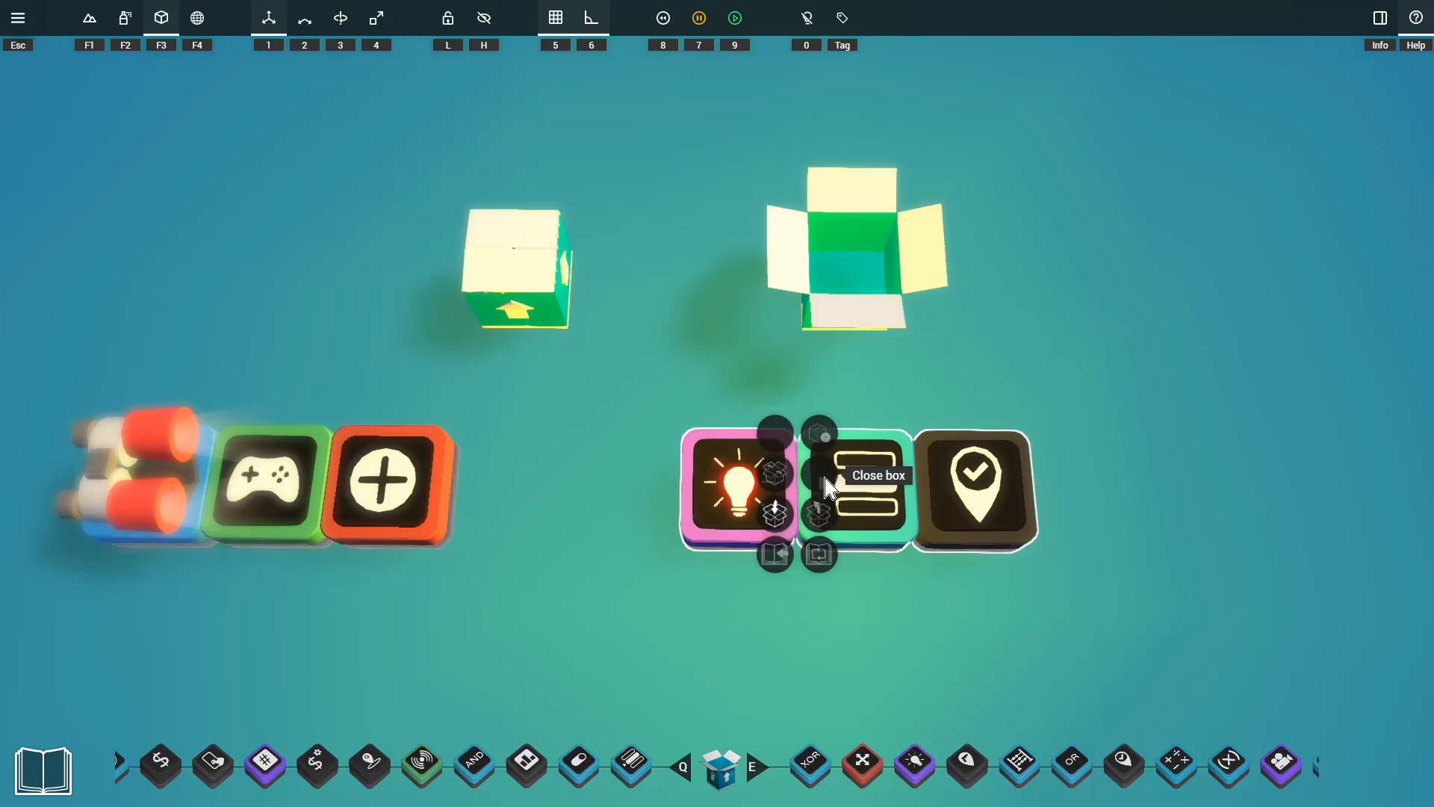
{"action": "left_click", "coordinate": [780, 523]}
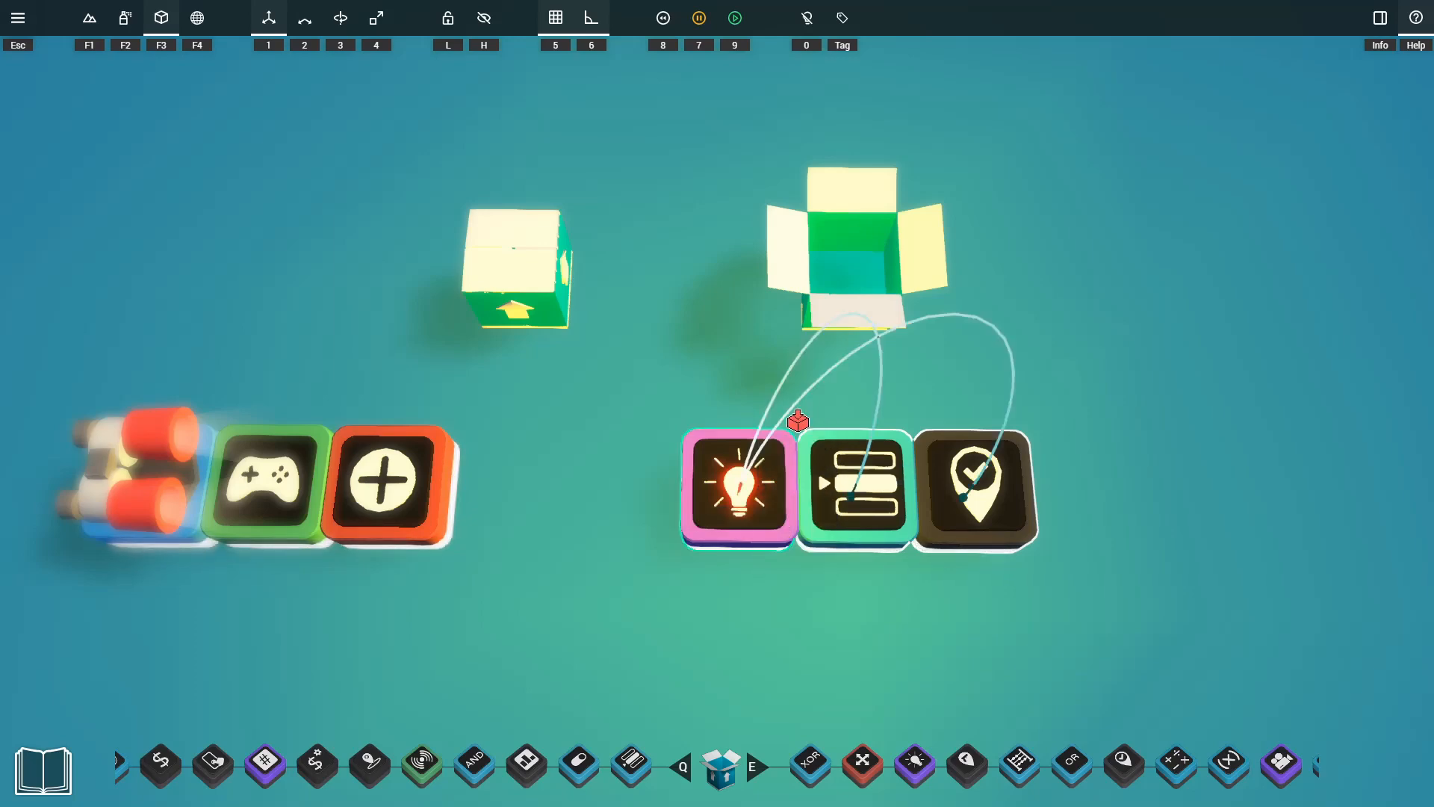
{"action": "left_click", "coordinate": [851, 261]}
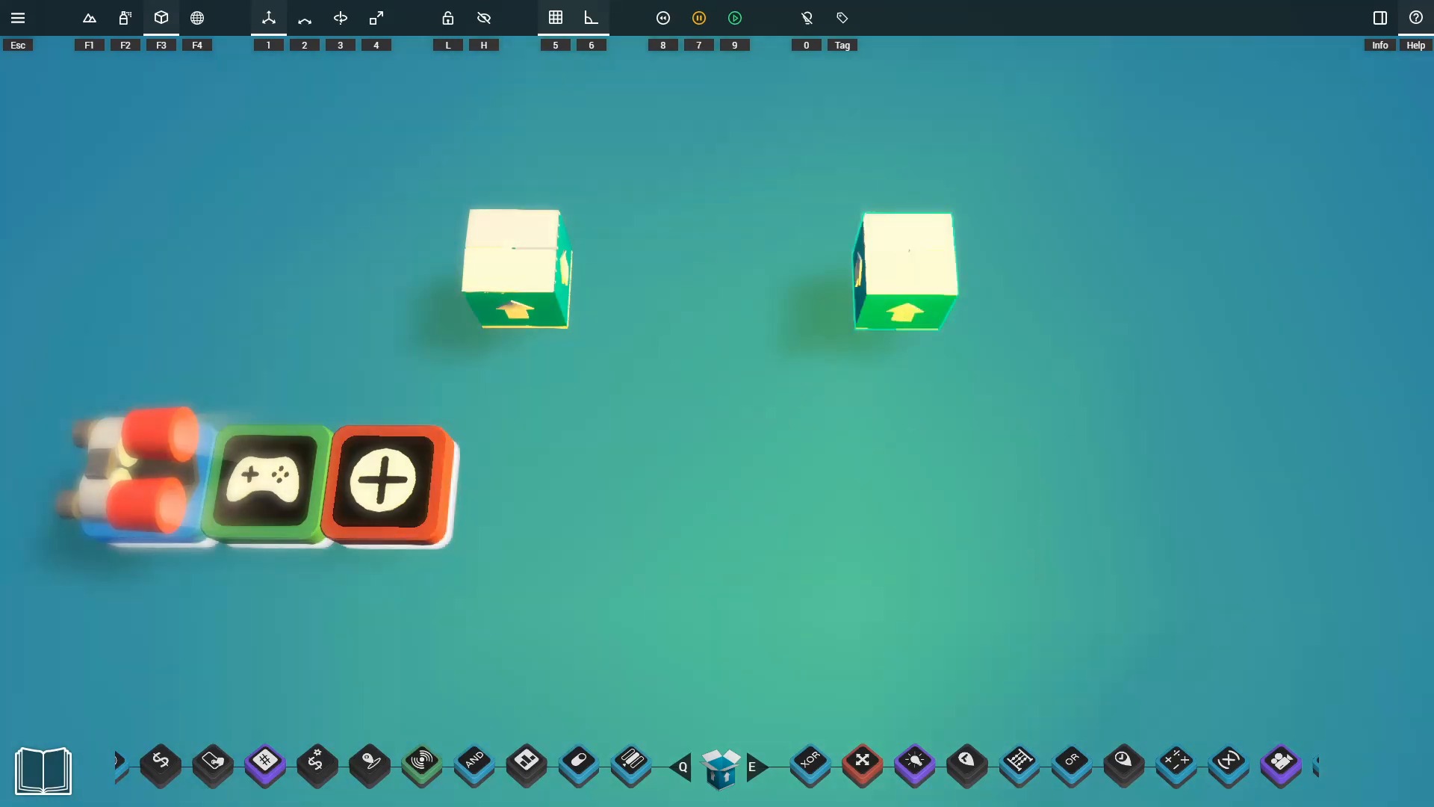
{"action": "left_click", "coordinate": [857, 298]}
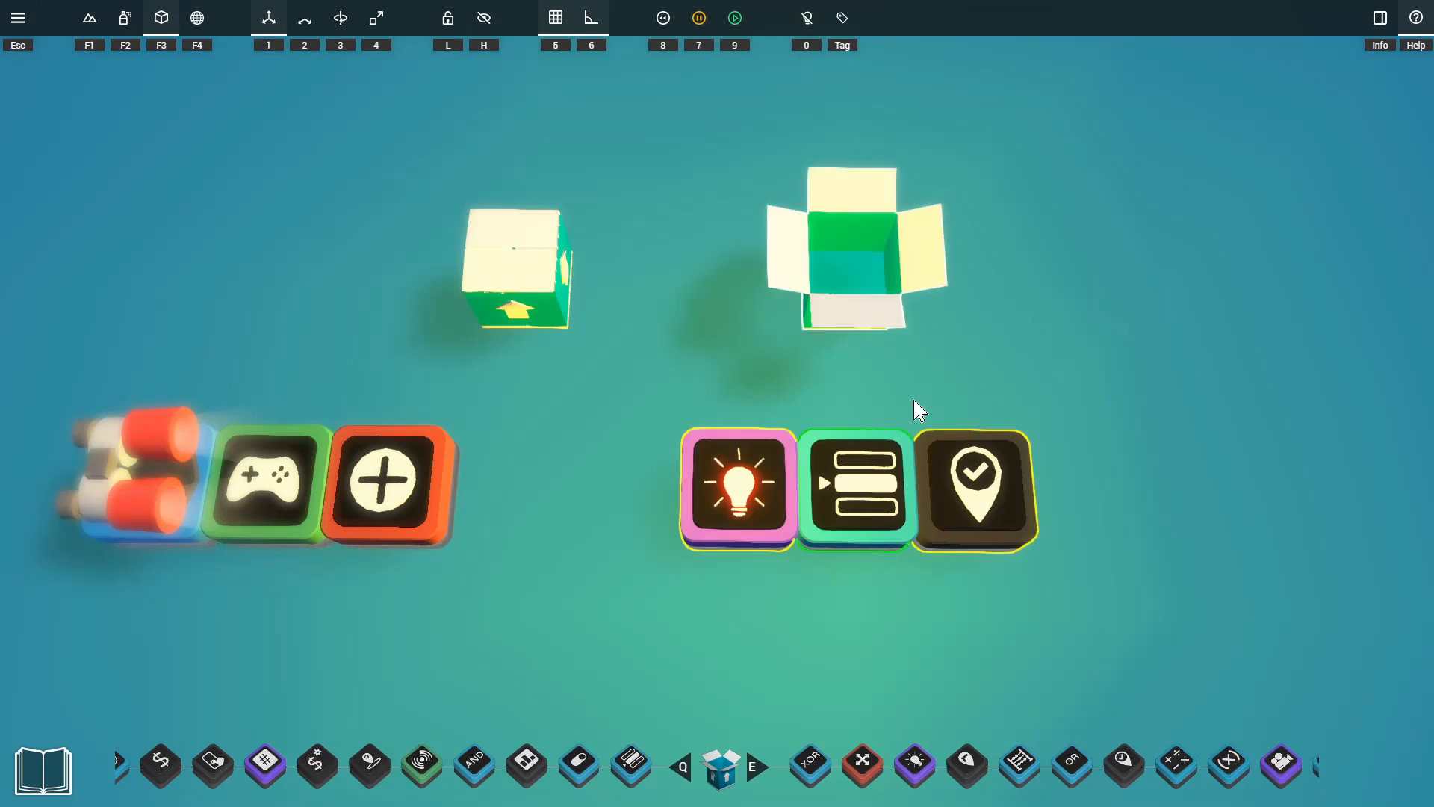
{"action": "left_click", "coordinate": [858, 269]}
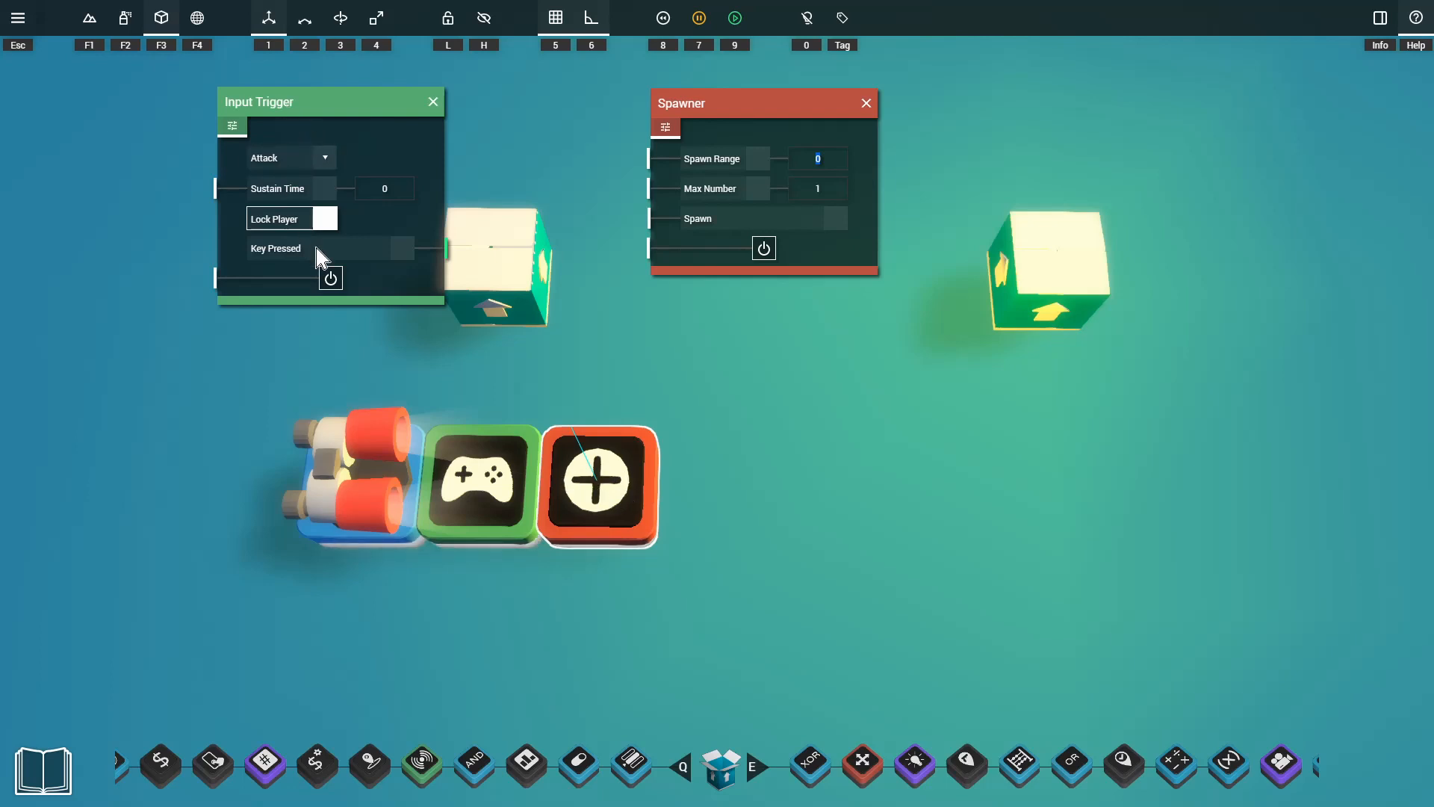
Connect the Input Trigger's Key Pressed output to the Spawner's Spawn input.
{"action": "left_click_drag", "start_coordinate": [457, 249], "coordinate": [647, 221]}
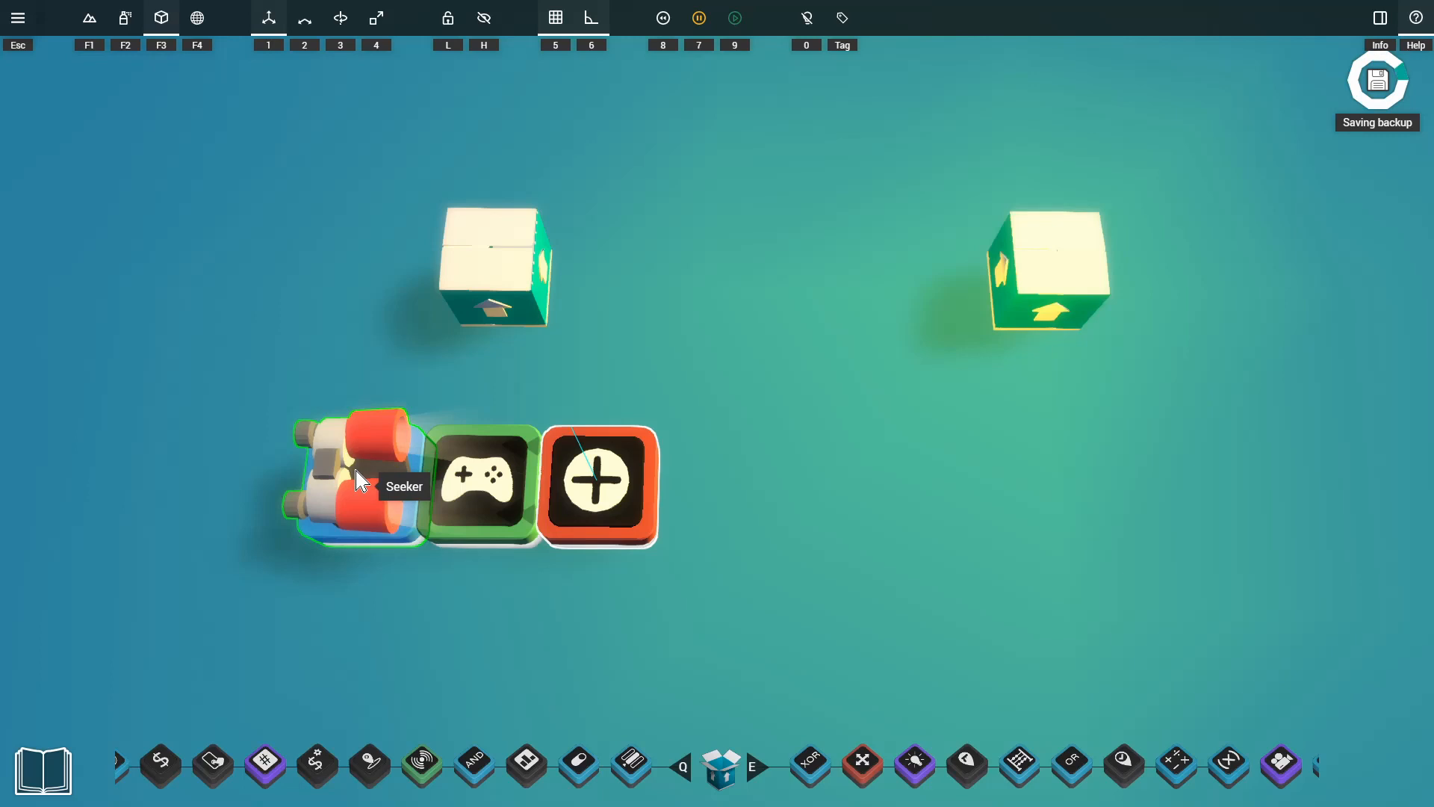
Move the Box it up gadget behind the Spawner, open it, and add the Input Trigger and Spawner to it.
{"action": "left_click_drag", "start_coordinate": [502, 278], "coordinate": [614, 281]}
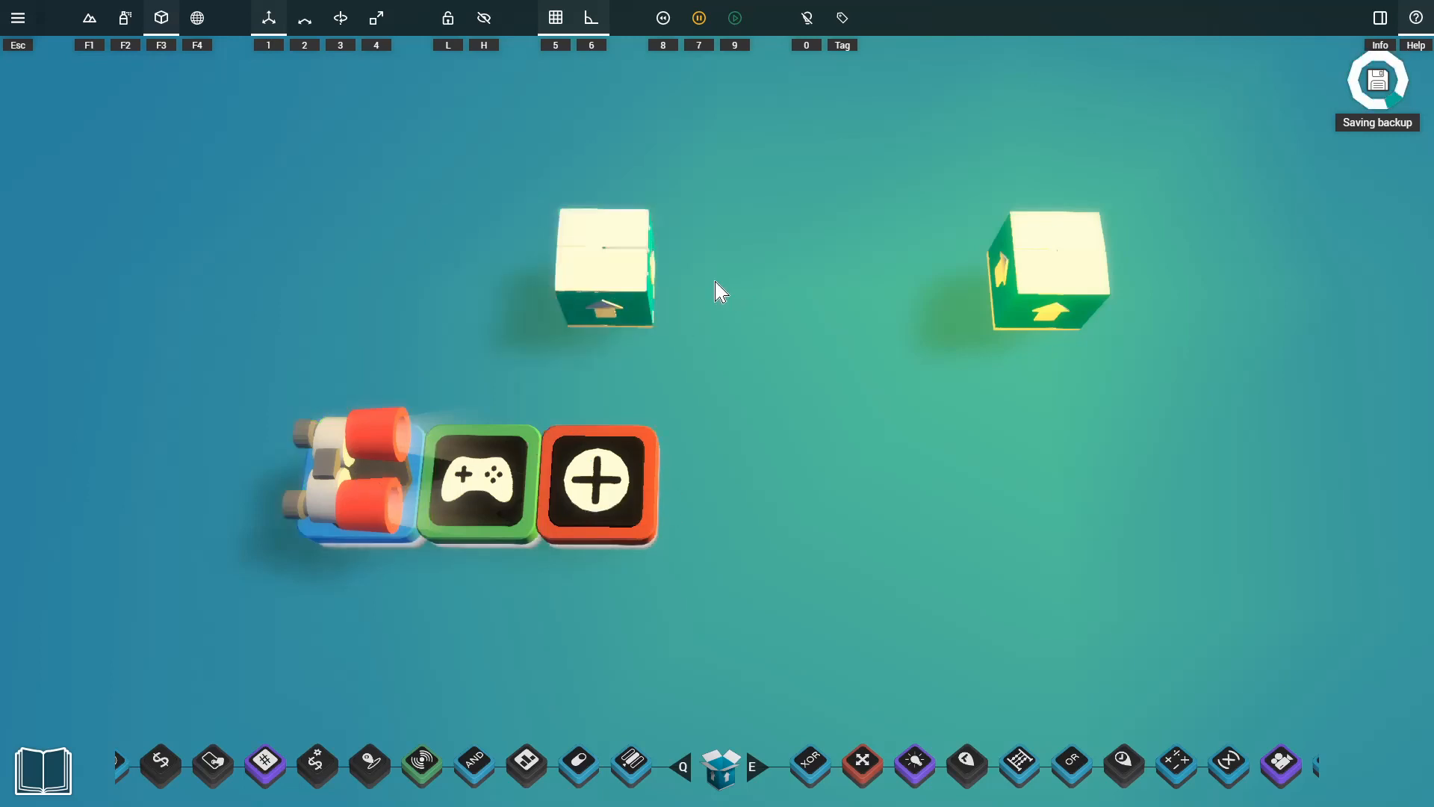
{"action": "left_click", "coordinate": [592, 279]}
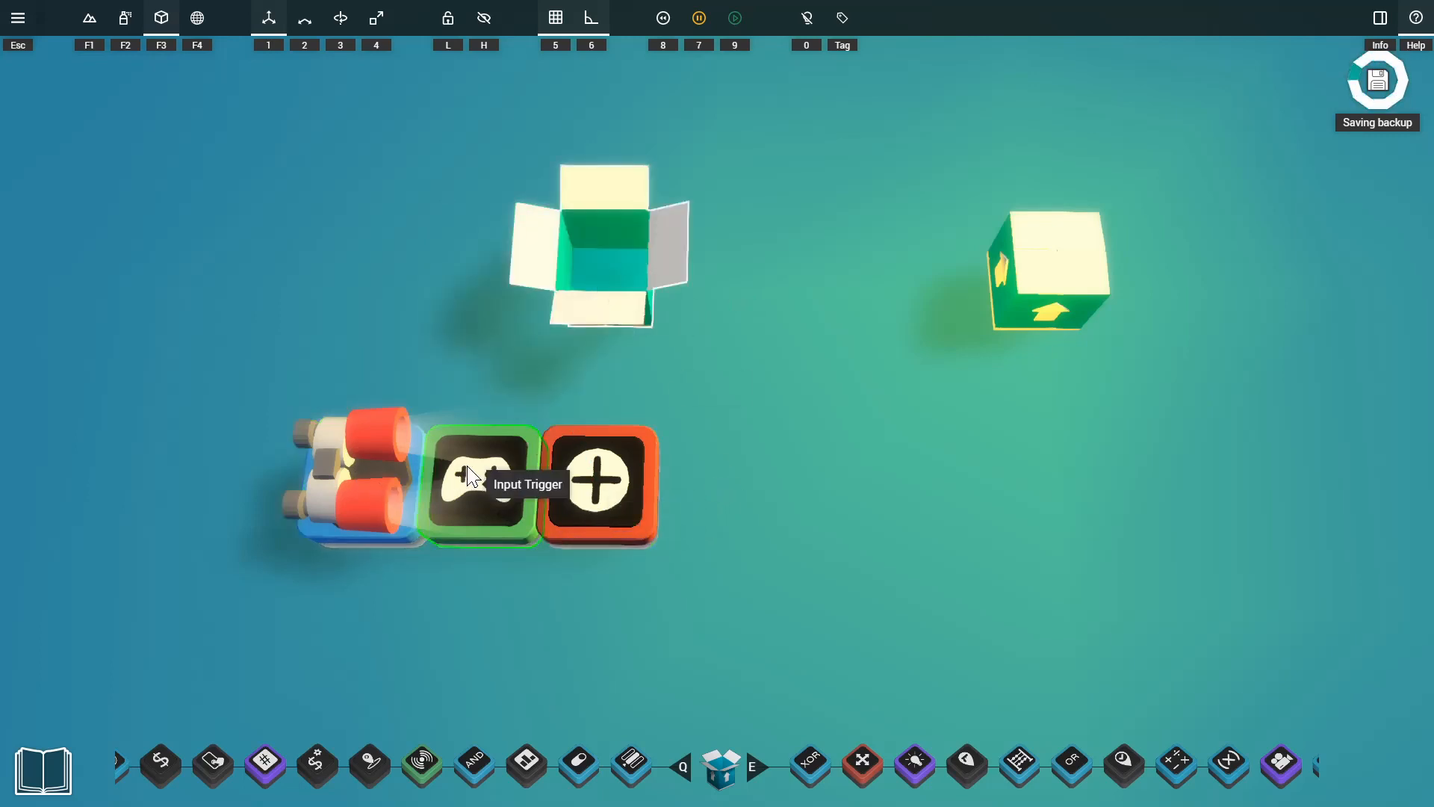
{"action": "left_click_drag", "start_coordinate": [703, 607], "coordinate": [464, 439]}
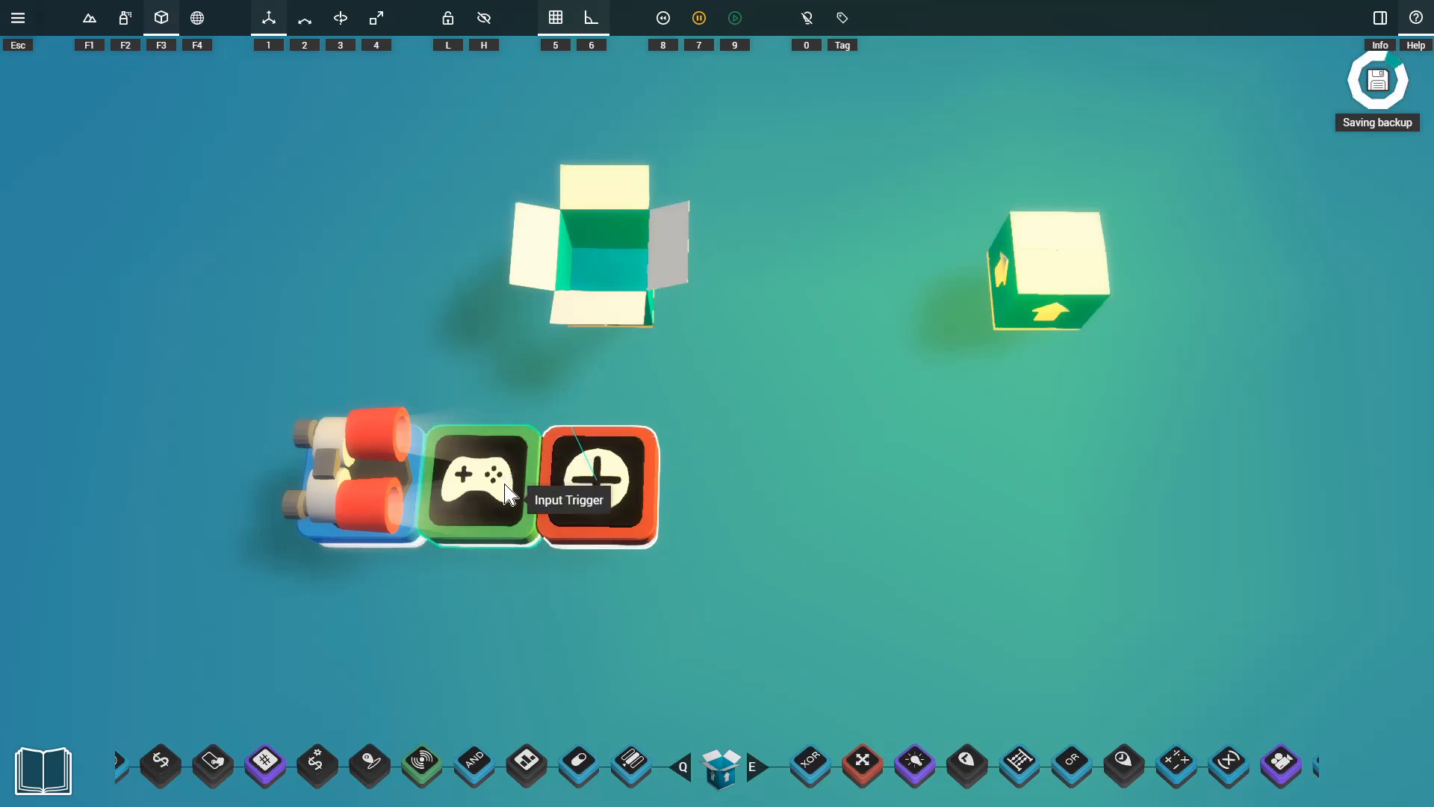
{"action": "right_click", "coordinate": [481, 484]}
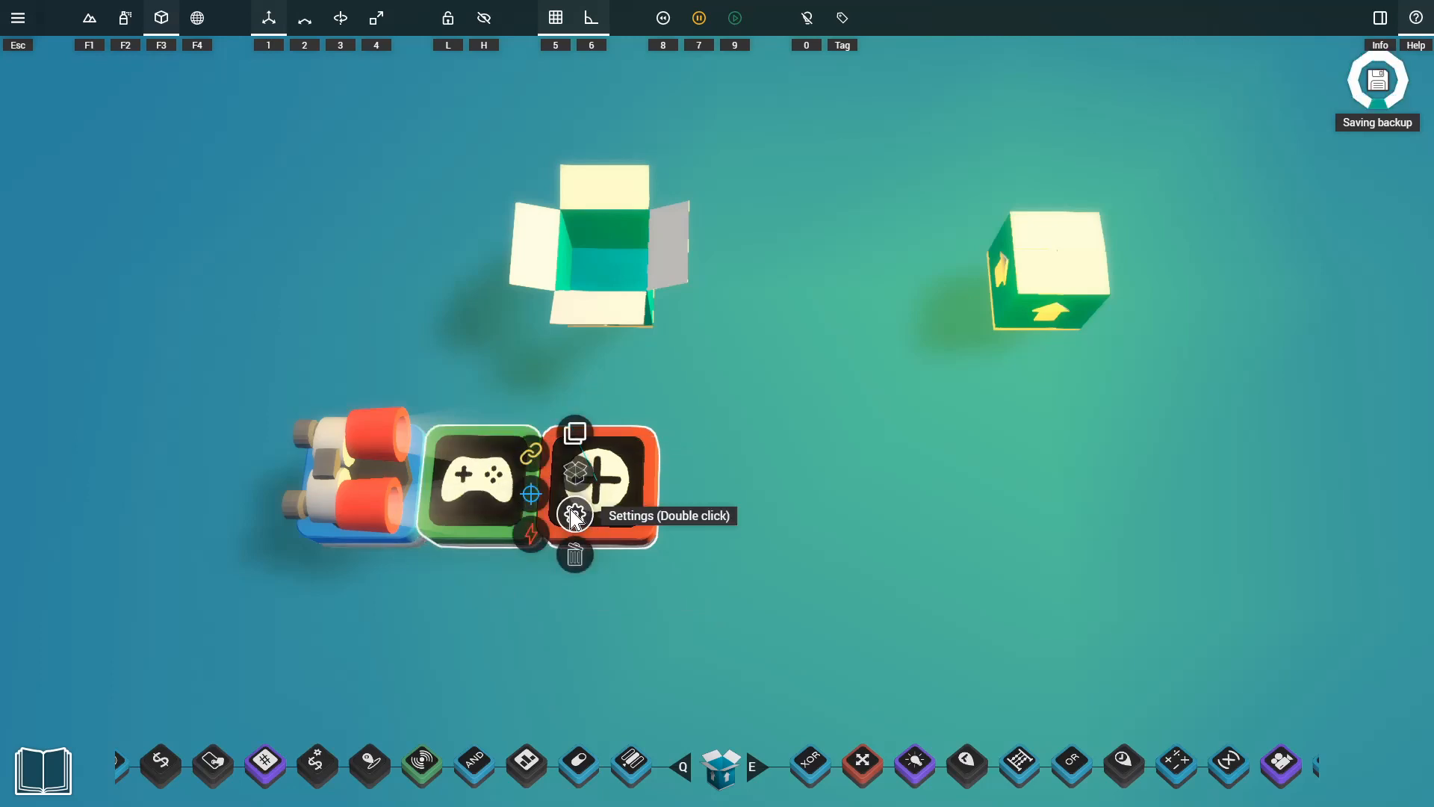
{"action": "left_click", "coordinate": [579, 474]}
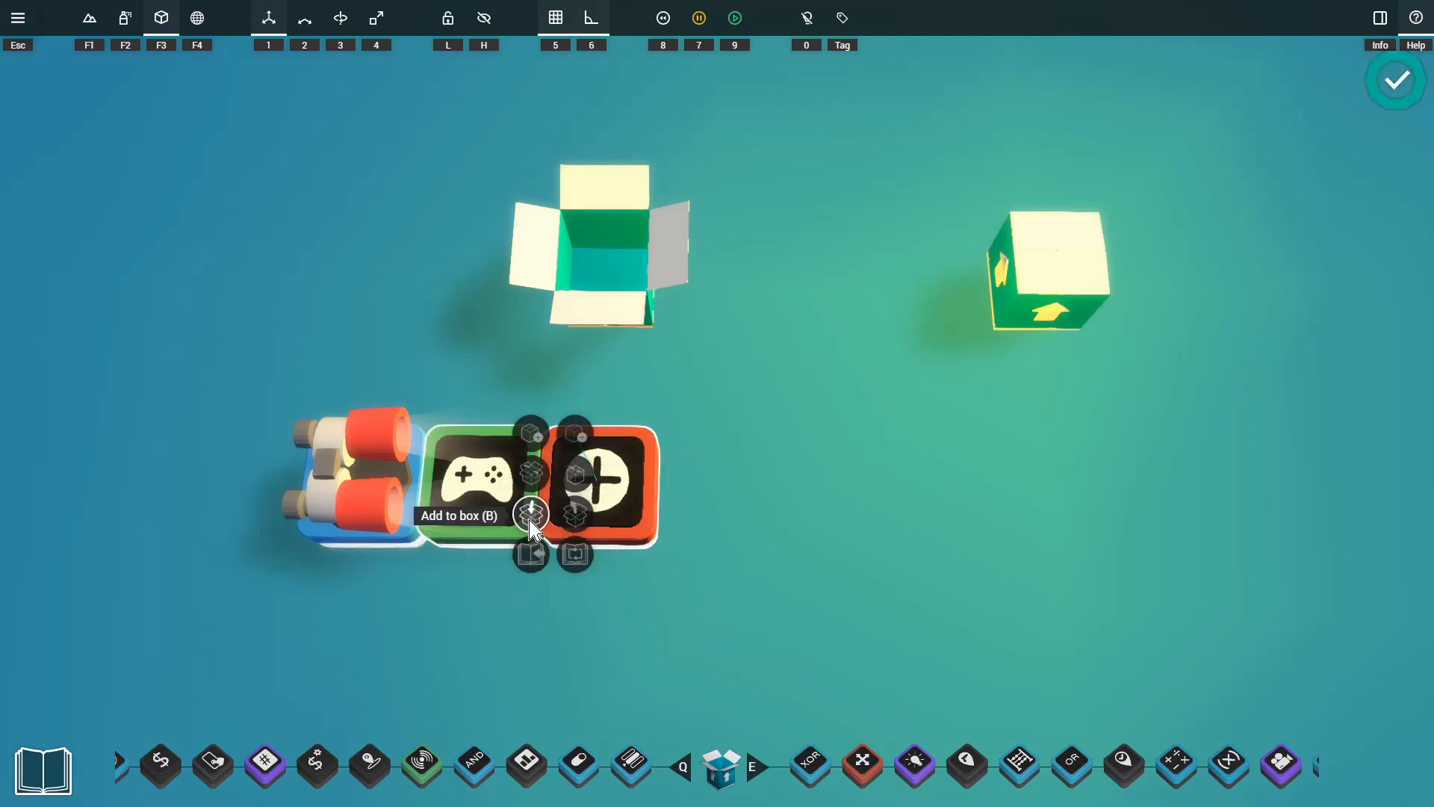
{"action": "left_click", "coordinate": [530, 519]}
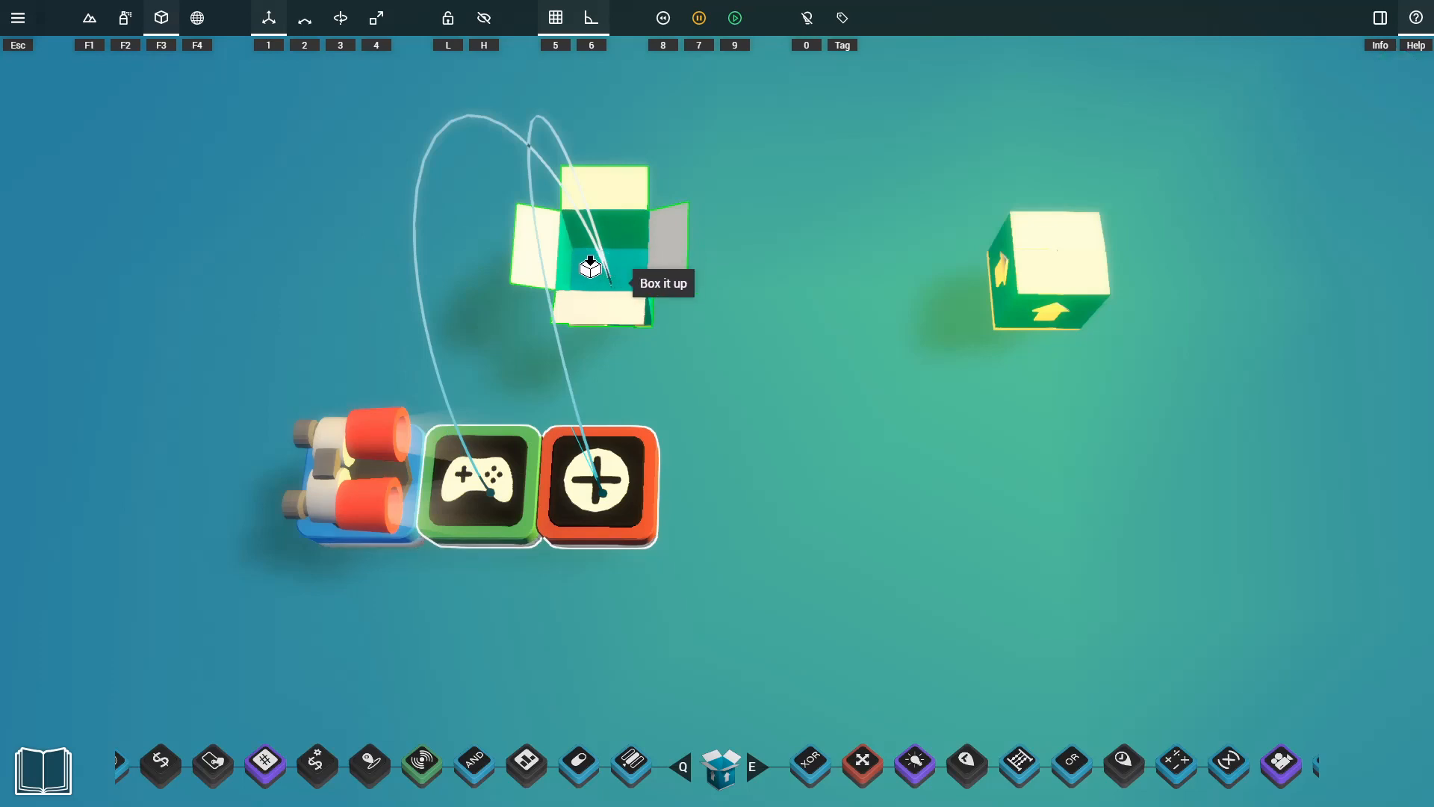
{"action": "left_click", "coordinate": [633, 283]}
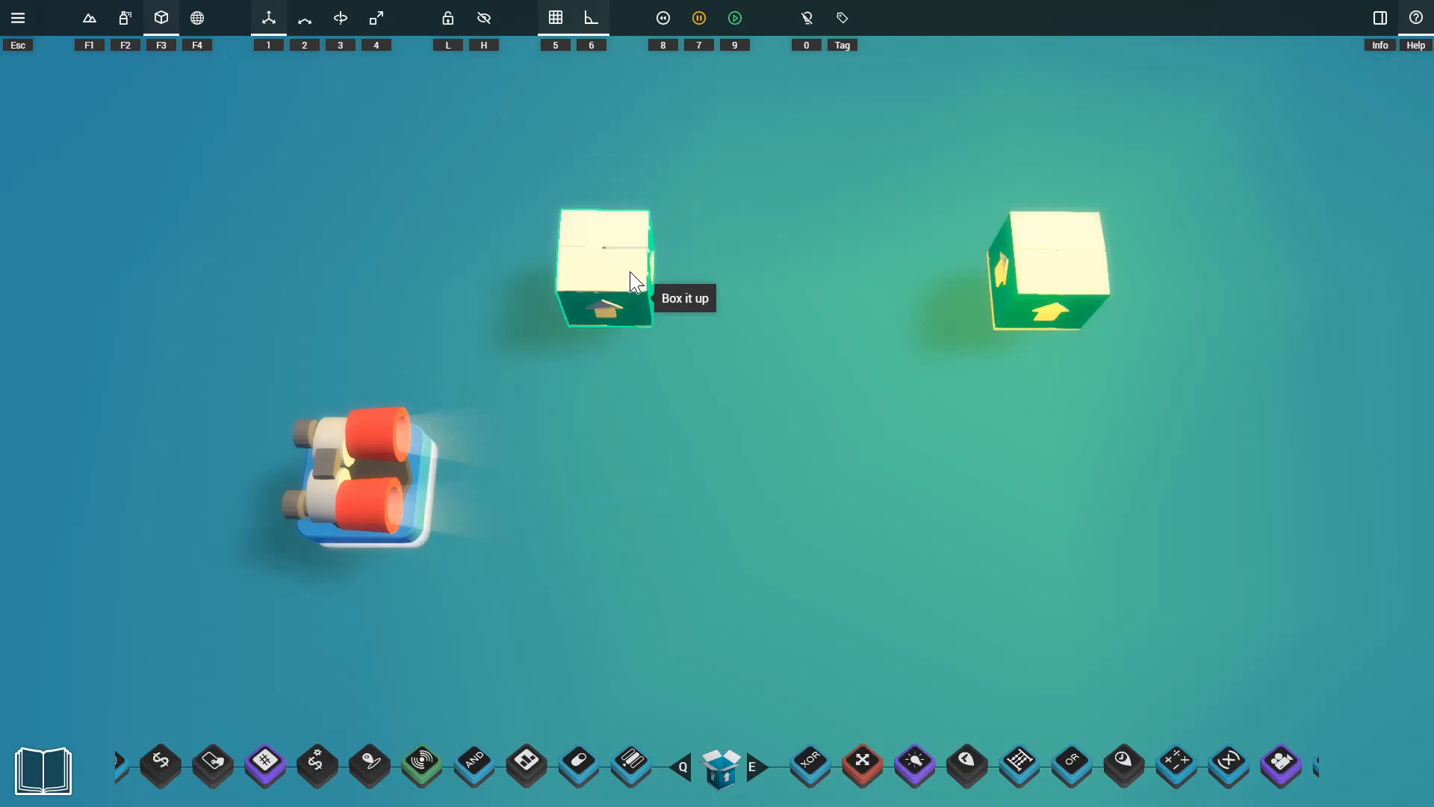
Place the closed box directly beside the Seeker and link the two gadgets together.
{"action": "left_click_drag", "start_coordinate": [633, 284], "coordinate": [499, 478]}
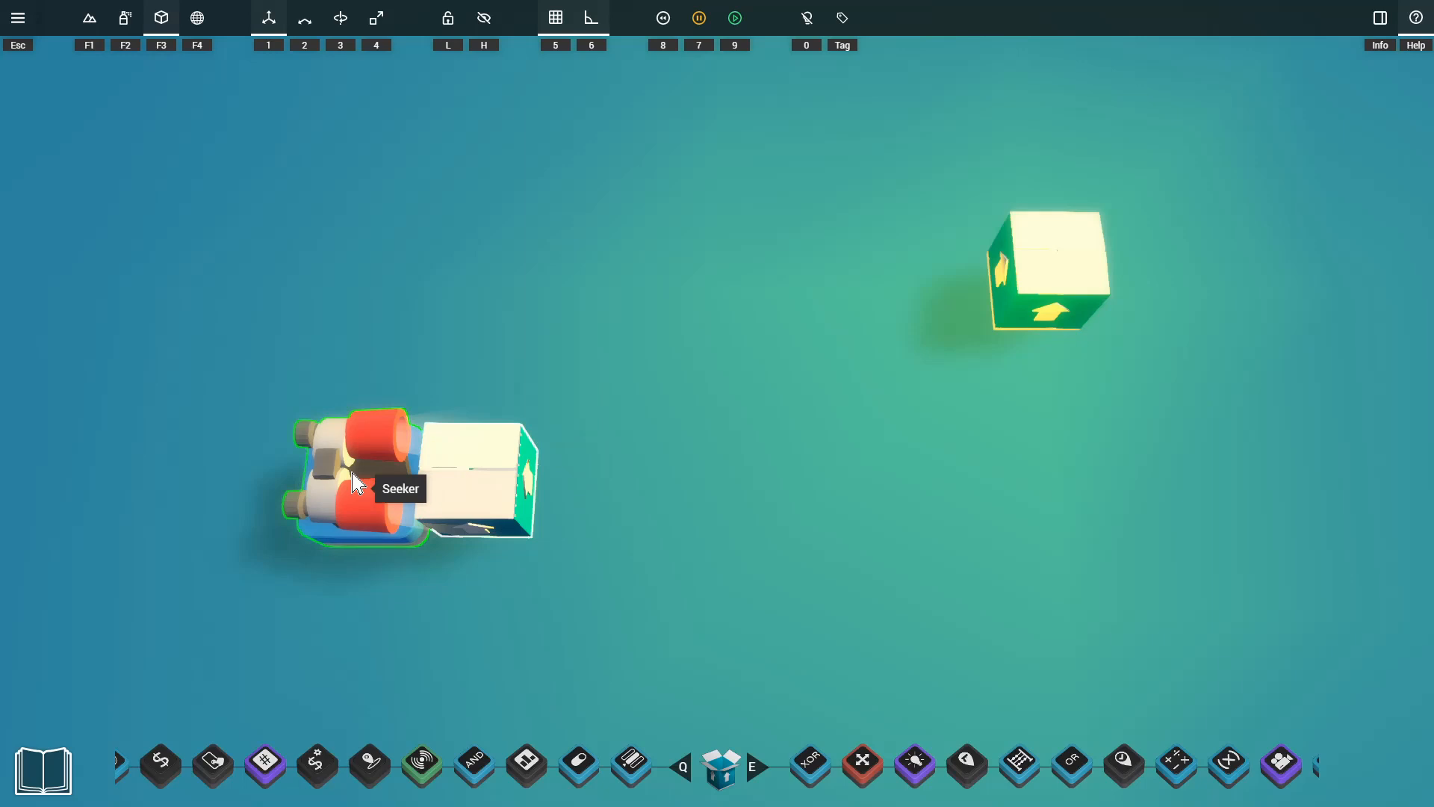
{"action": "left_click_drag", "start_coordinate": [490, 491], "coordinate": [392, 469]}
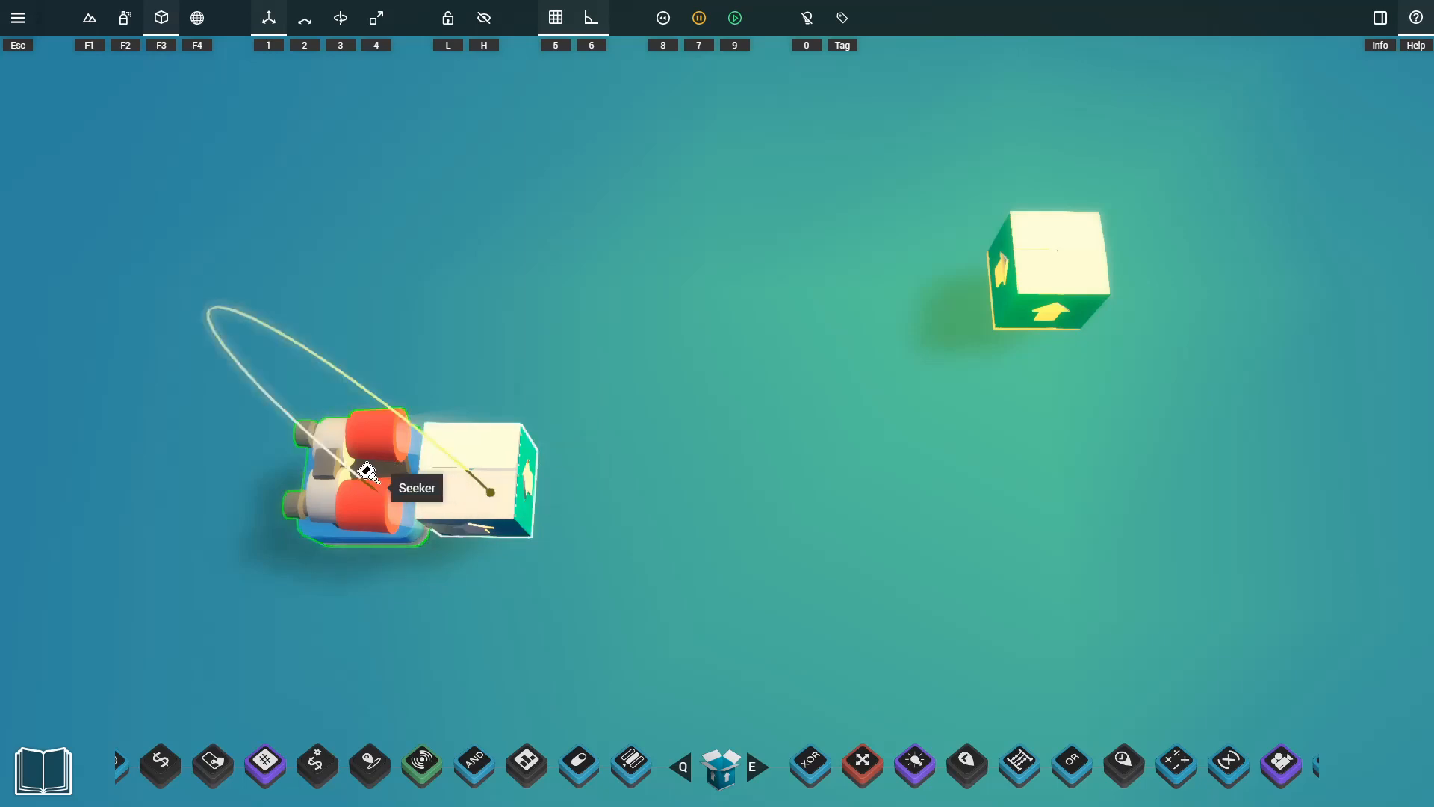
{"action": "left_click_drag", "start_coordinate": [366, 471], "coordinate": [367, 471]}
{"action": "left_click", "coordinate": [505, 482]}
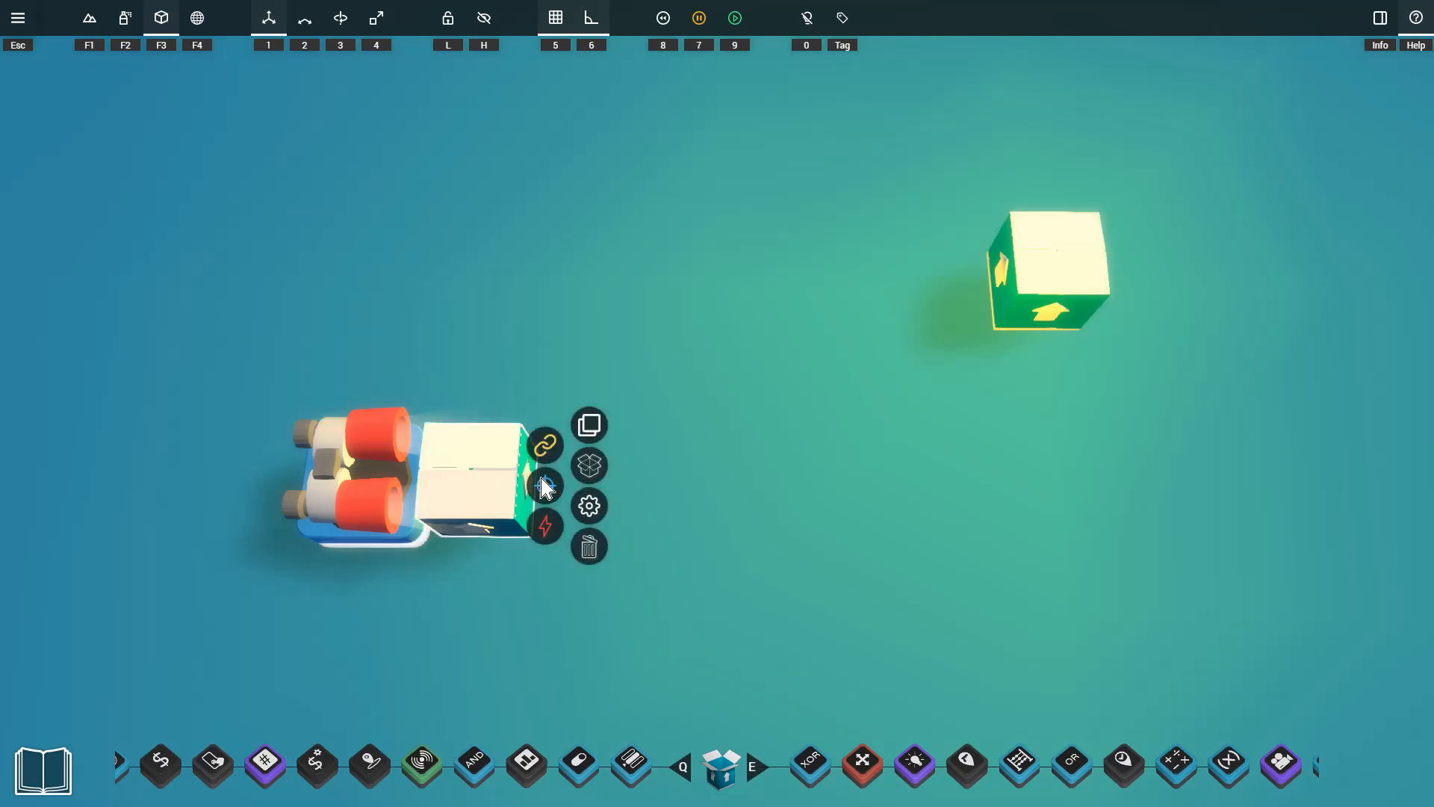
{"action": "left_click", "coordinate": [544, 446]}
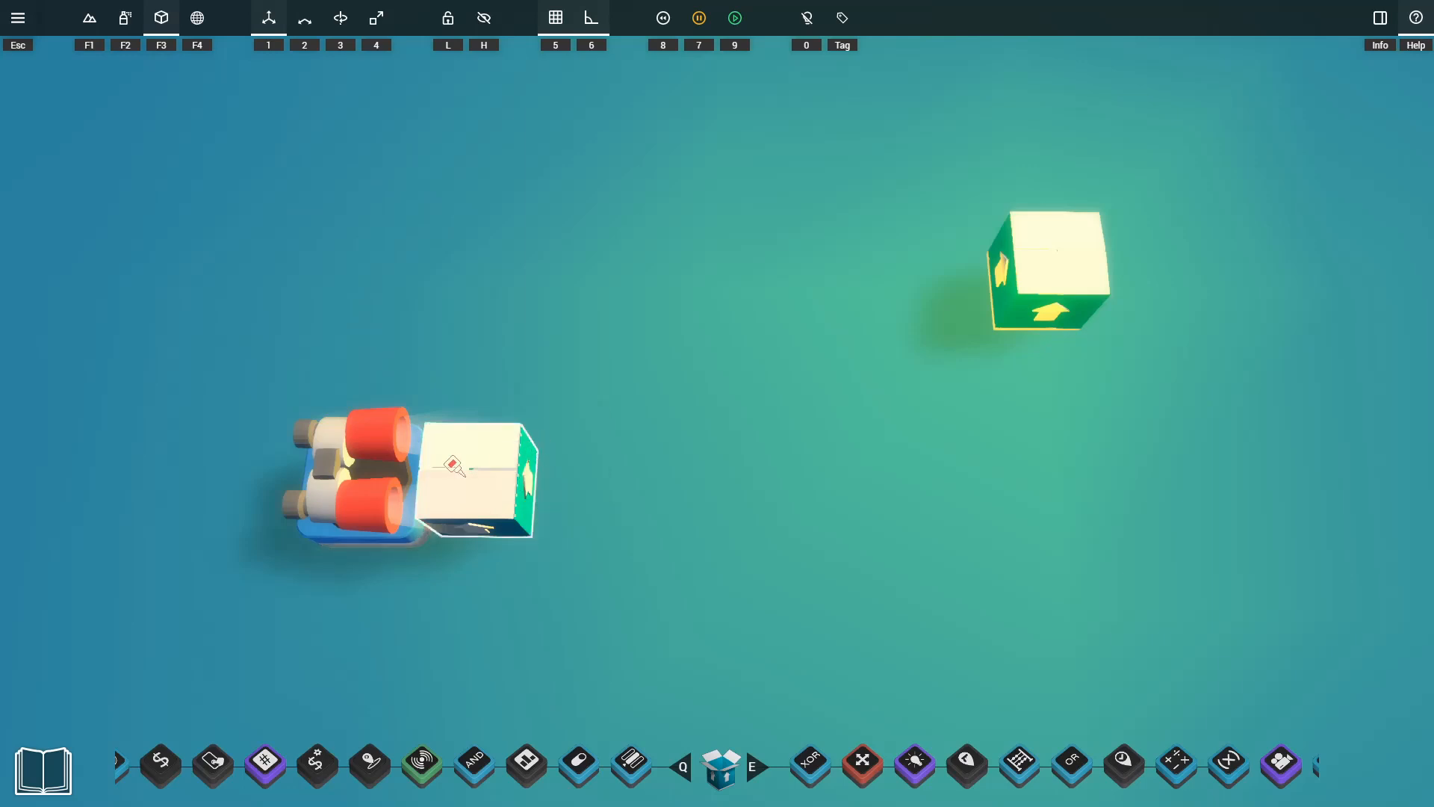
{"action": "left_click", "coordinate": [378, 493]}
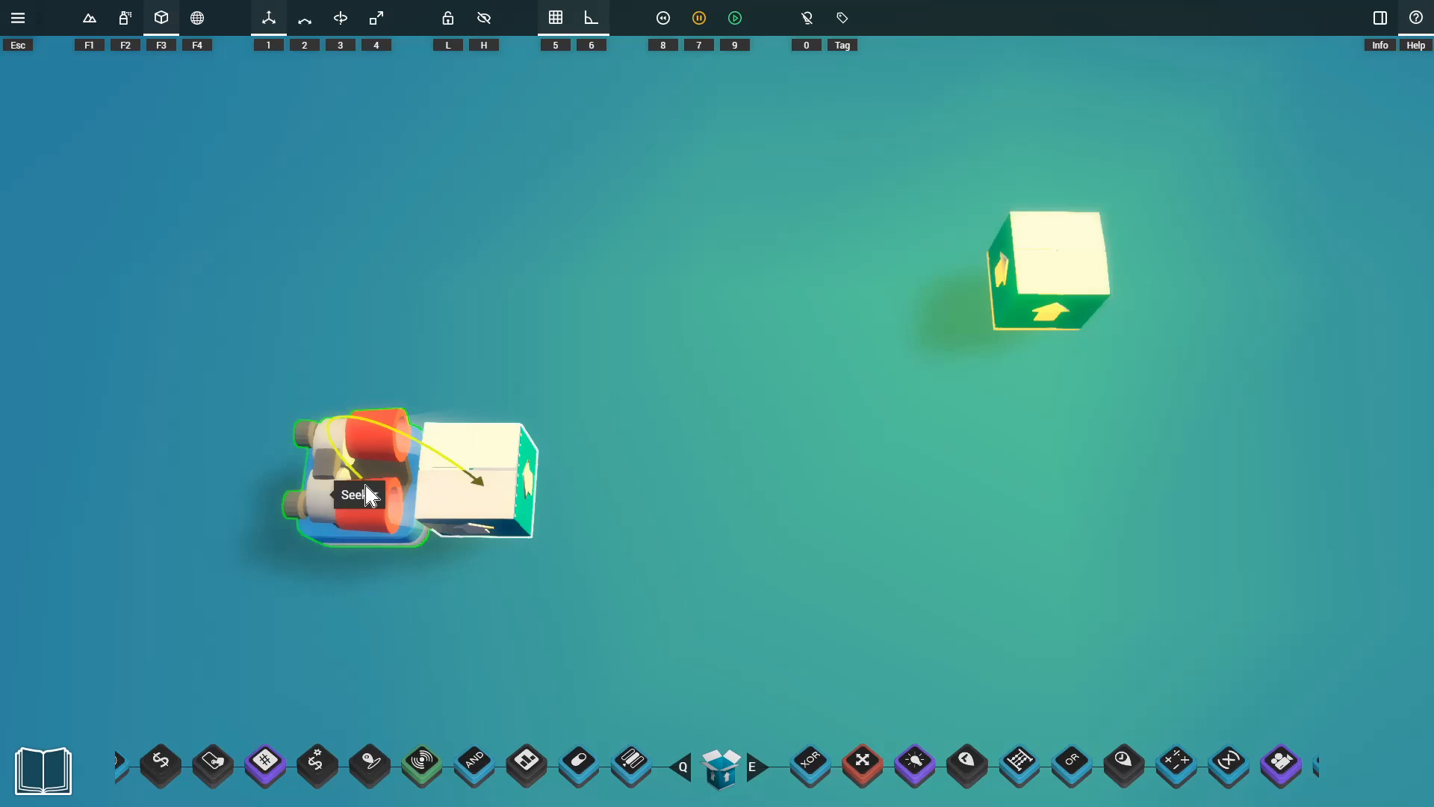
{"action": "left_click", "coordinate": [368, 510]}
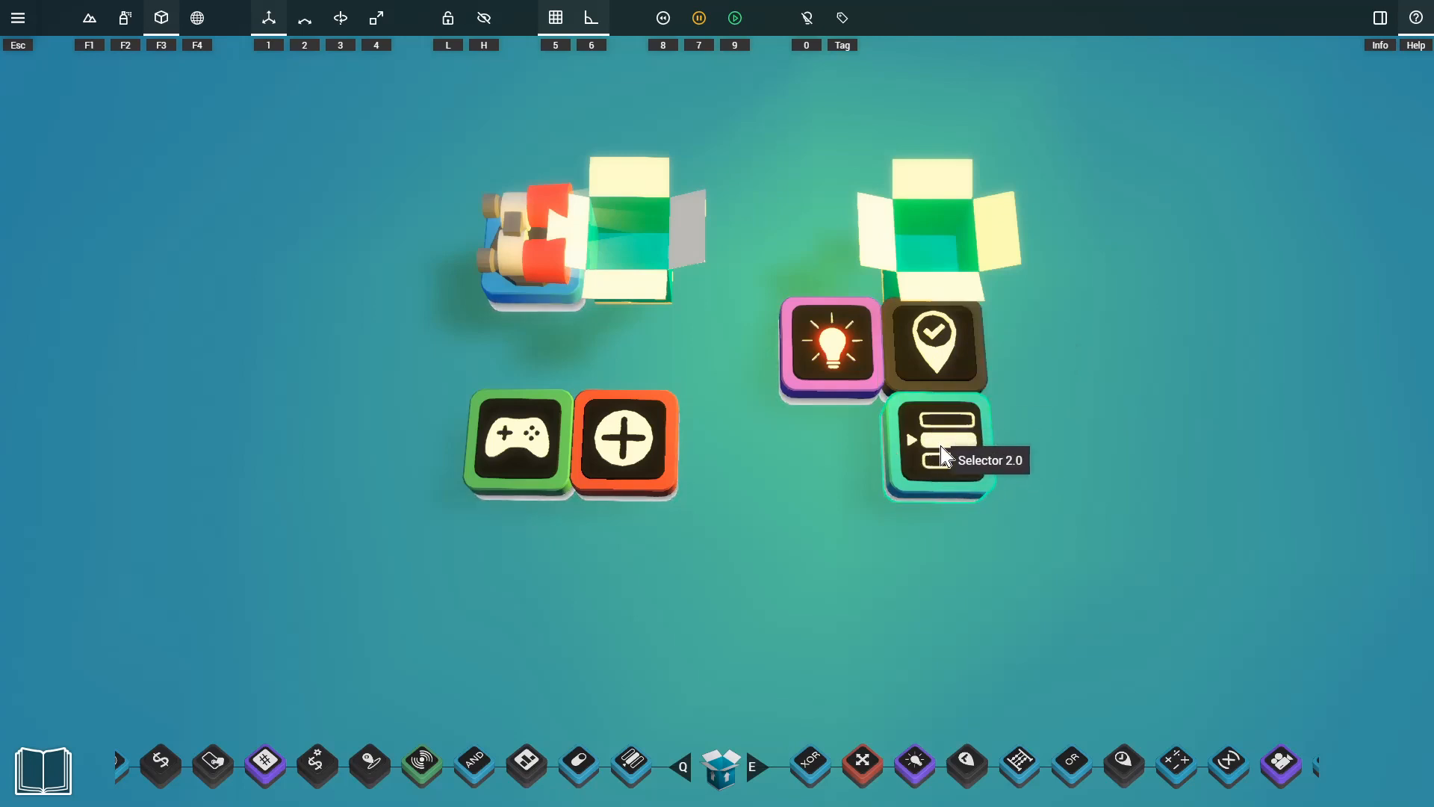
Playtest the level by running the character along the wooden bridges over the water, and leave the playtest.
{"action": "key", "text": "9"}
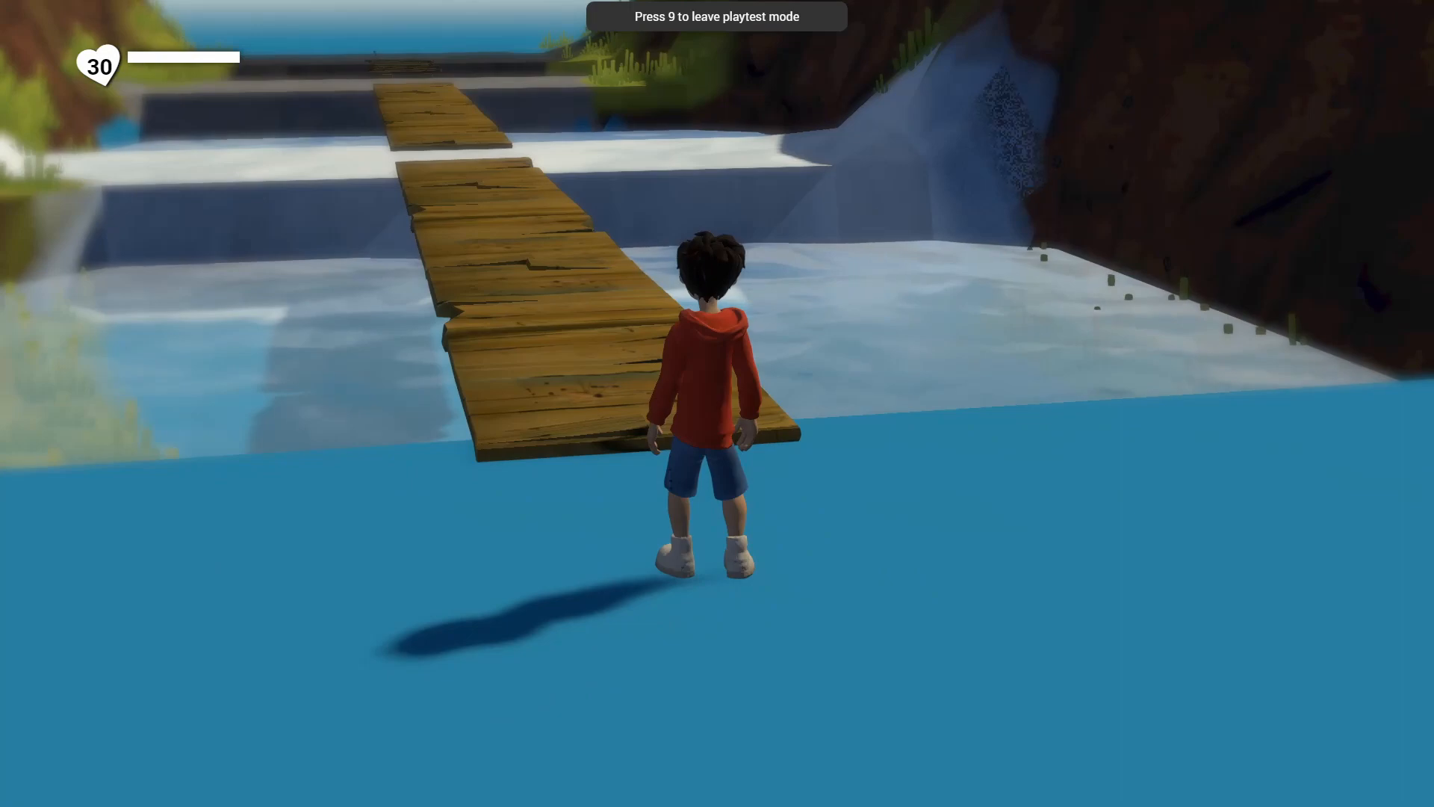
{"action": "key", "text": "w"}
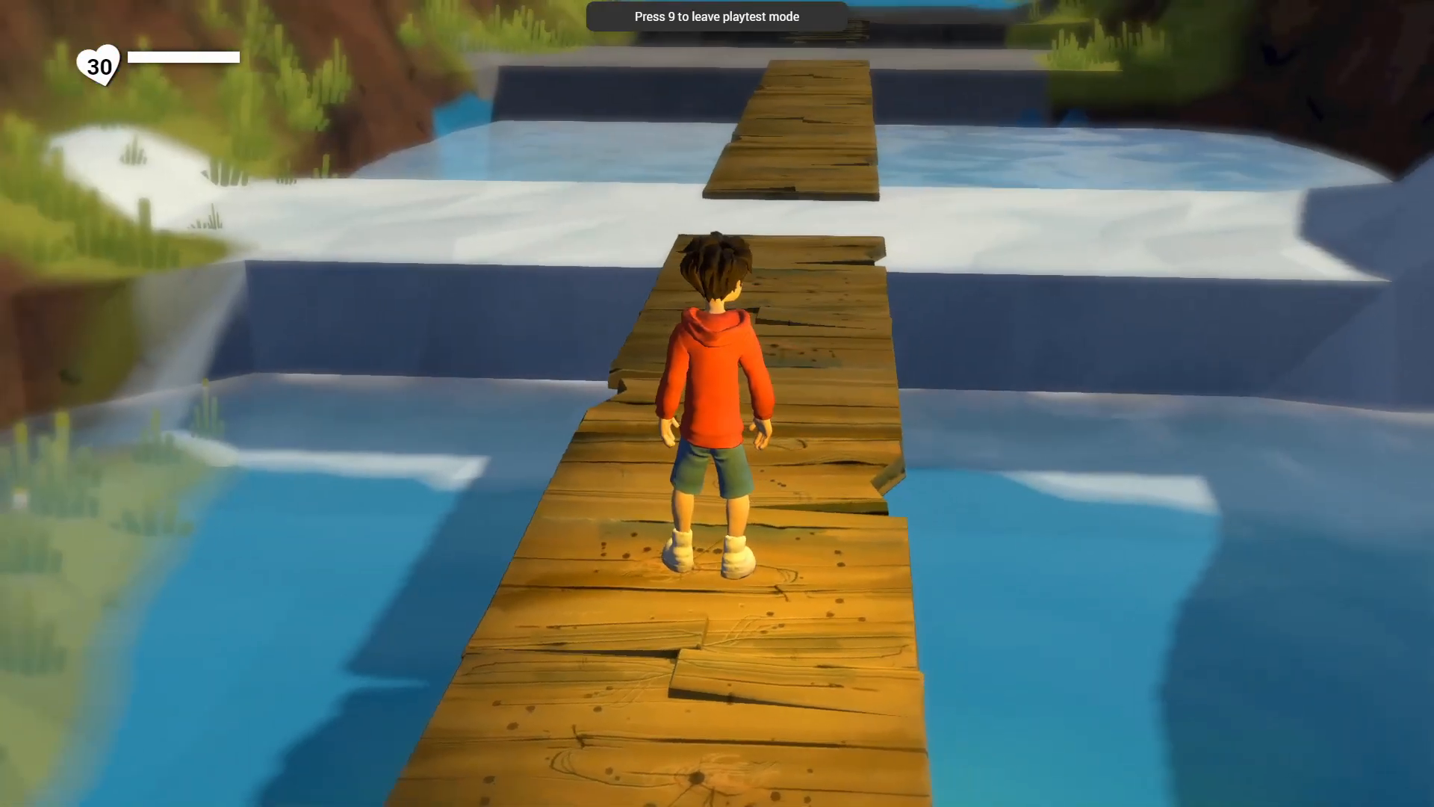
{"action": "key", "text": "a"}
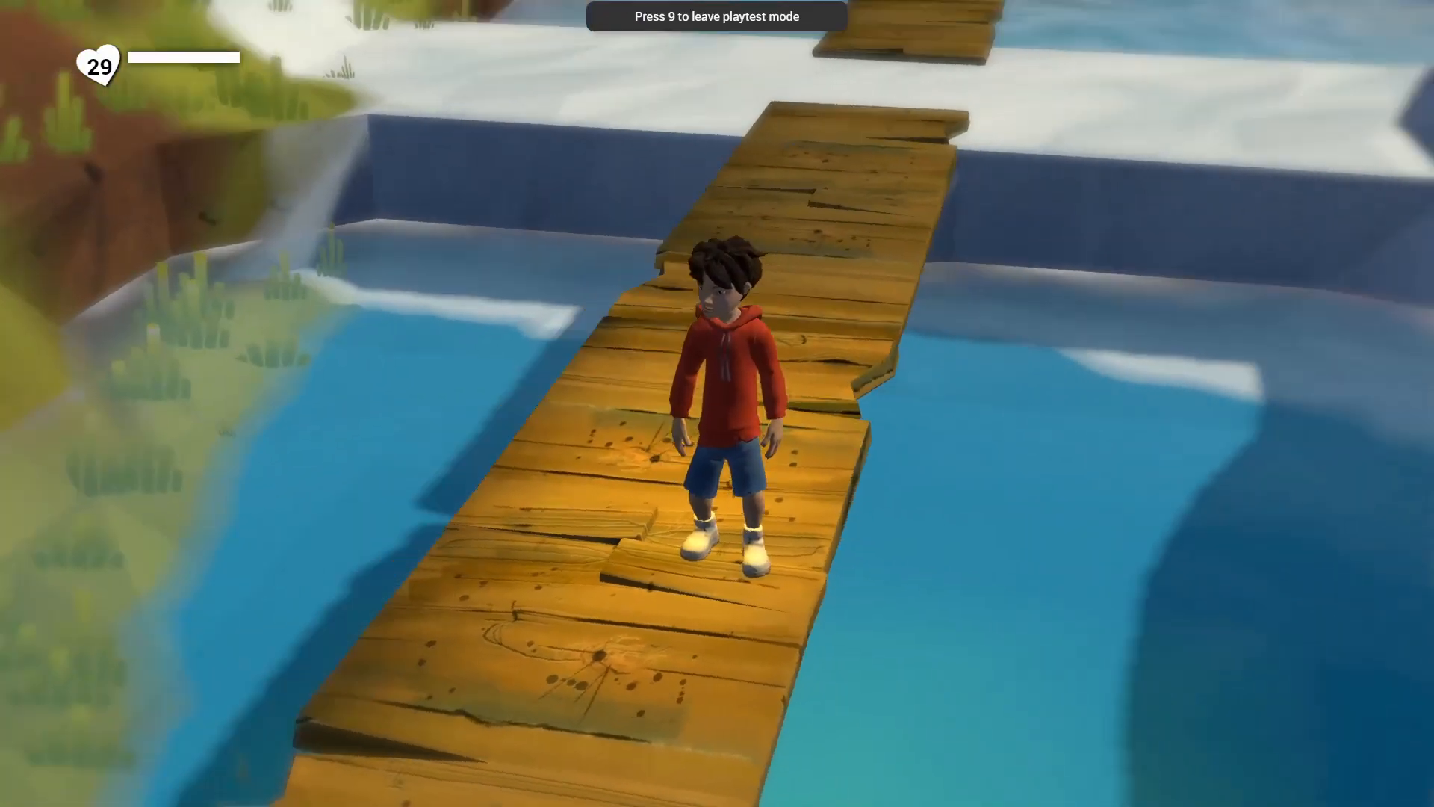
{"action": "key", "text": "w"}
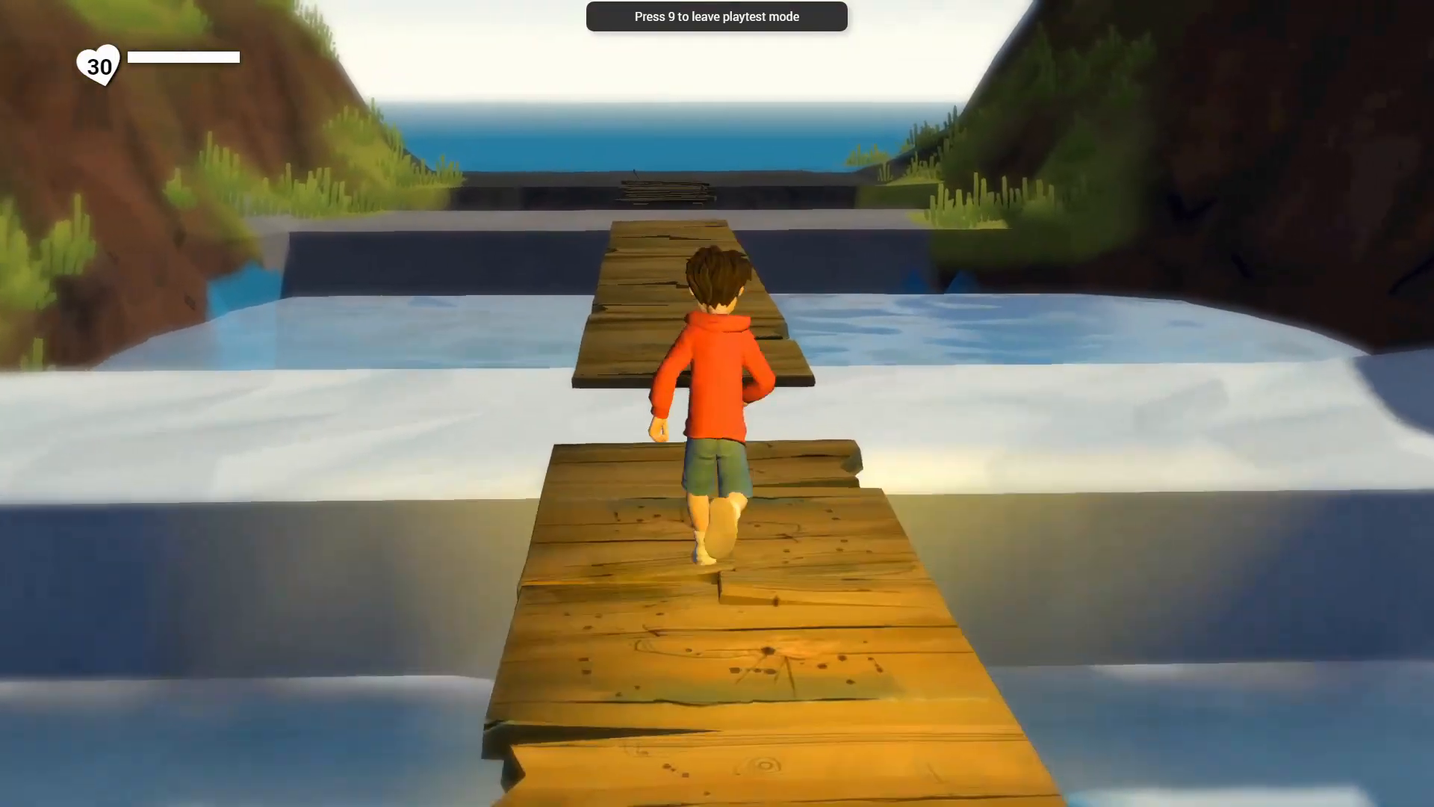
{"action": "key", "text": "w"}
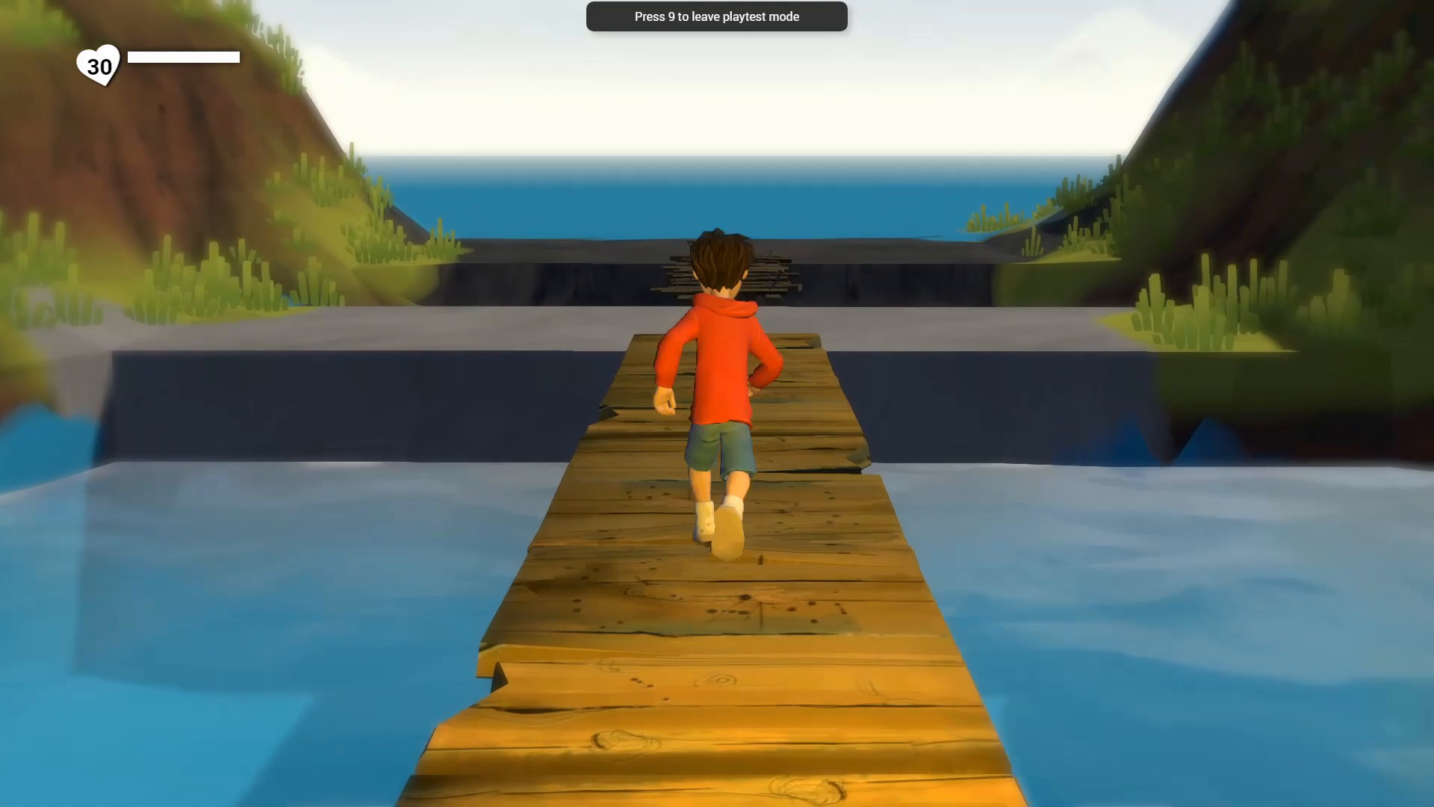
{"action": "key", "text": "w"}
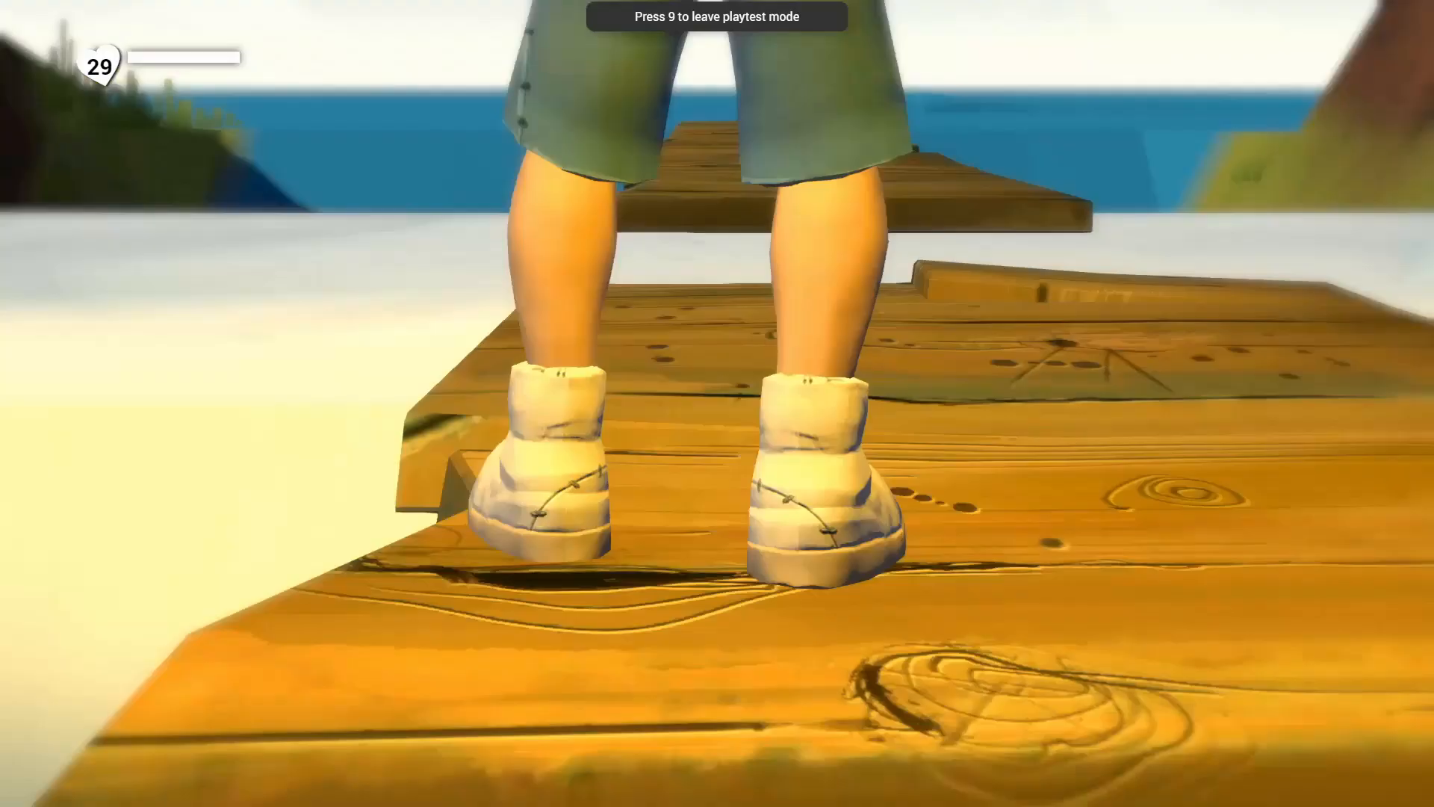
{"action": "key", "text": "9"}
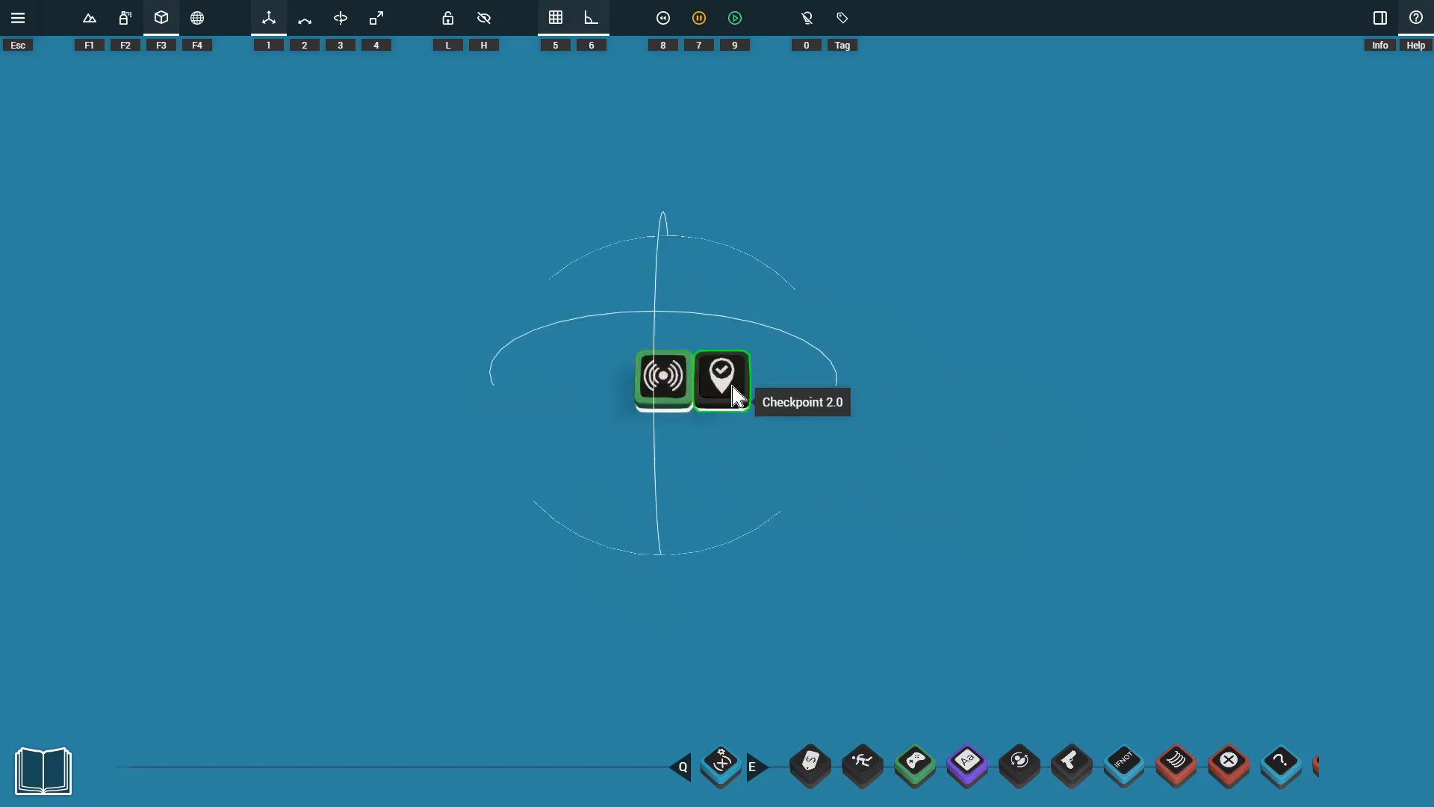
Separate the Checkpoint from the Sensor and place a Selector with them.
{"action": "left_click_drag", "start_coordinate": [731, 380], "coordinate": [789, 380]}
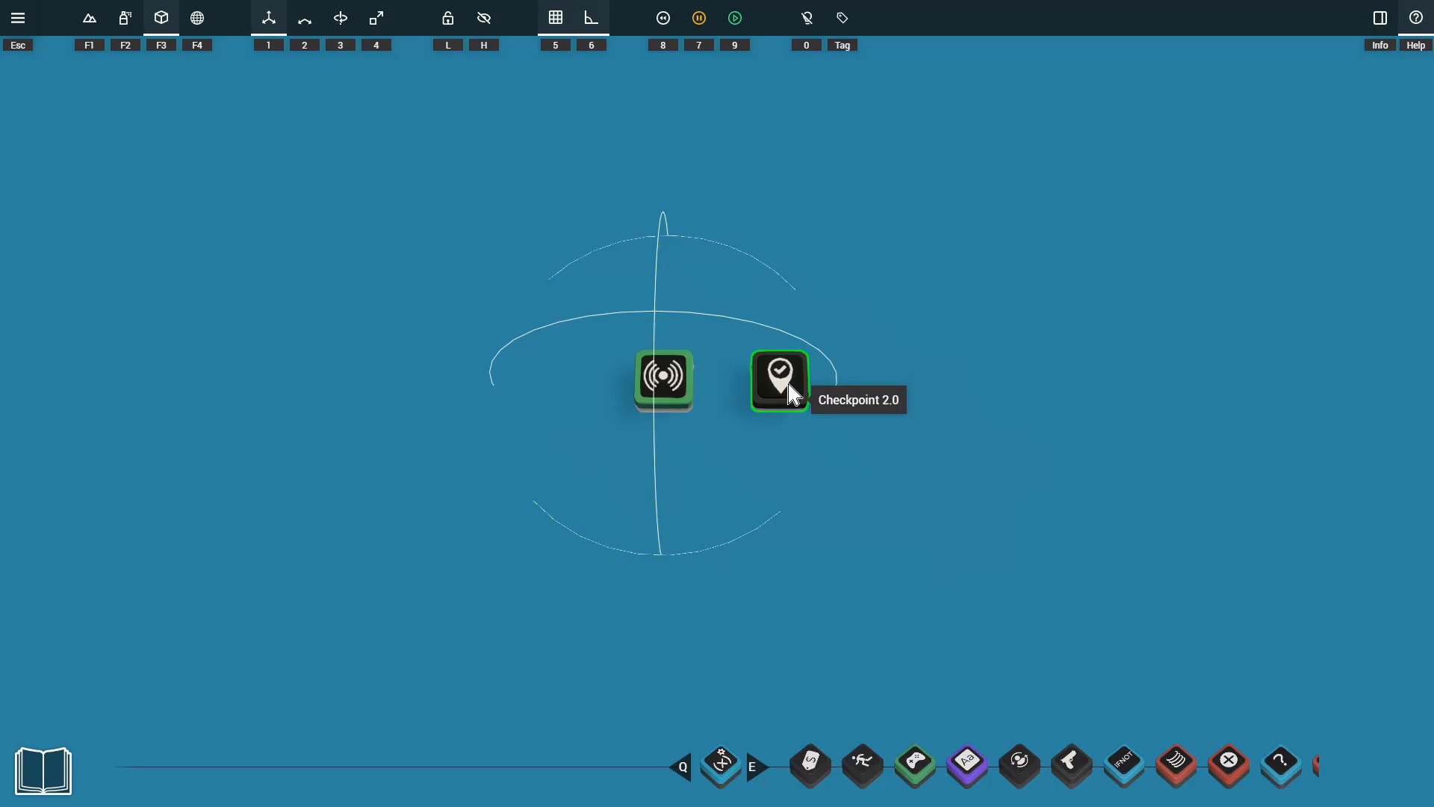
{"action": "key", "text": "Tab"}
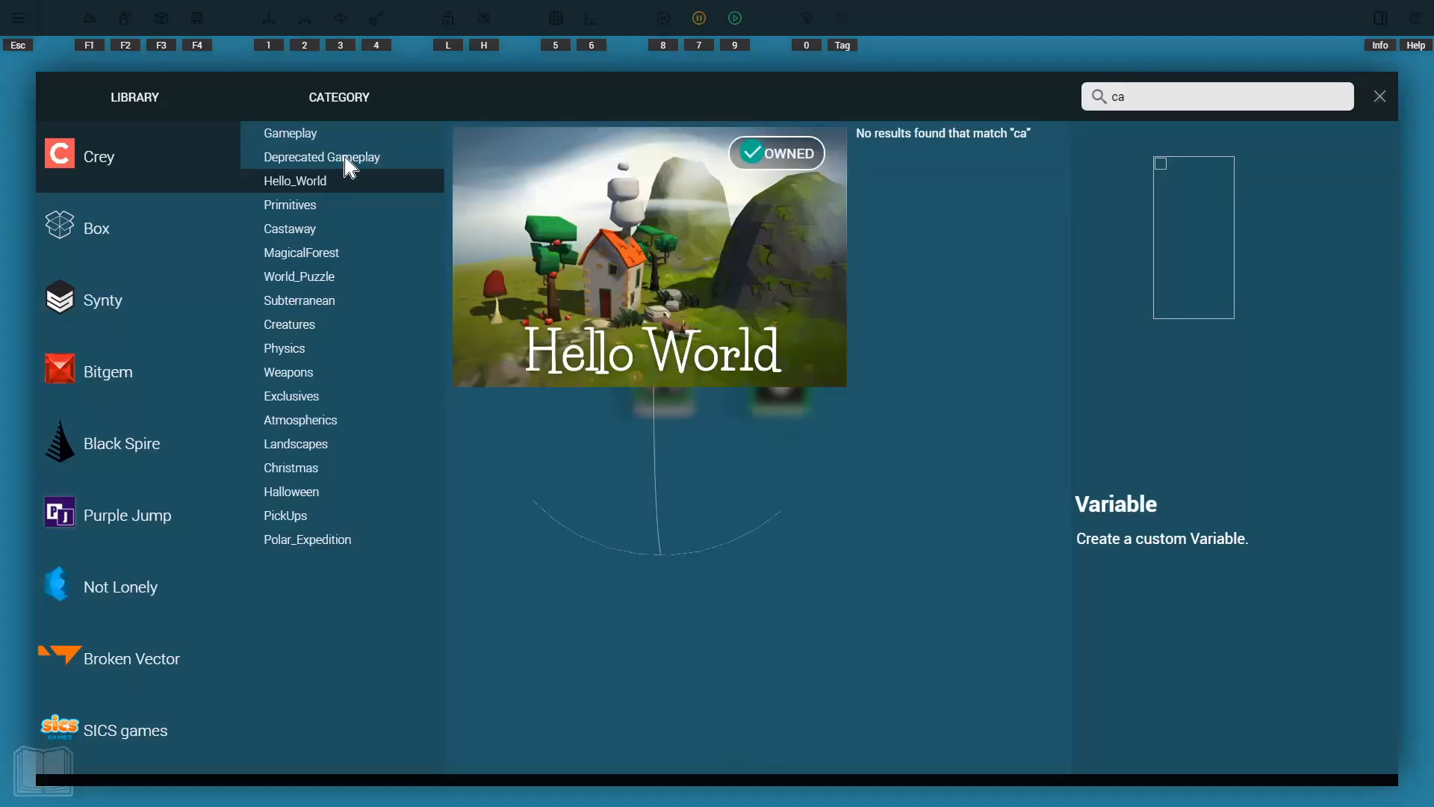
{"action": "key", "text": "Tab"}
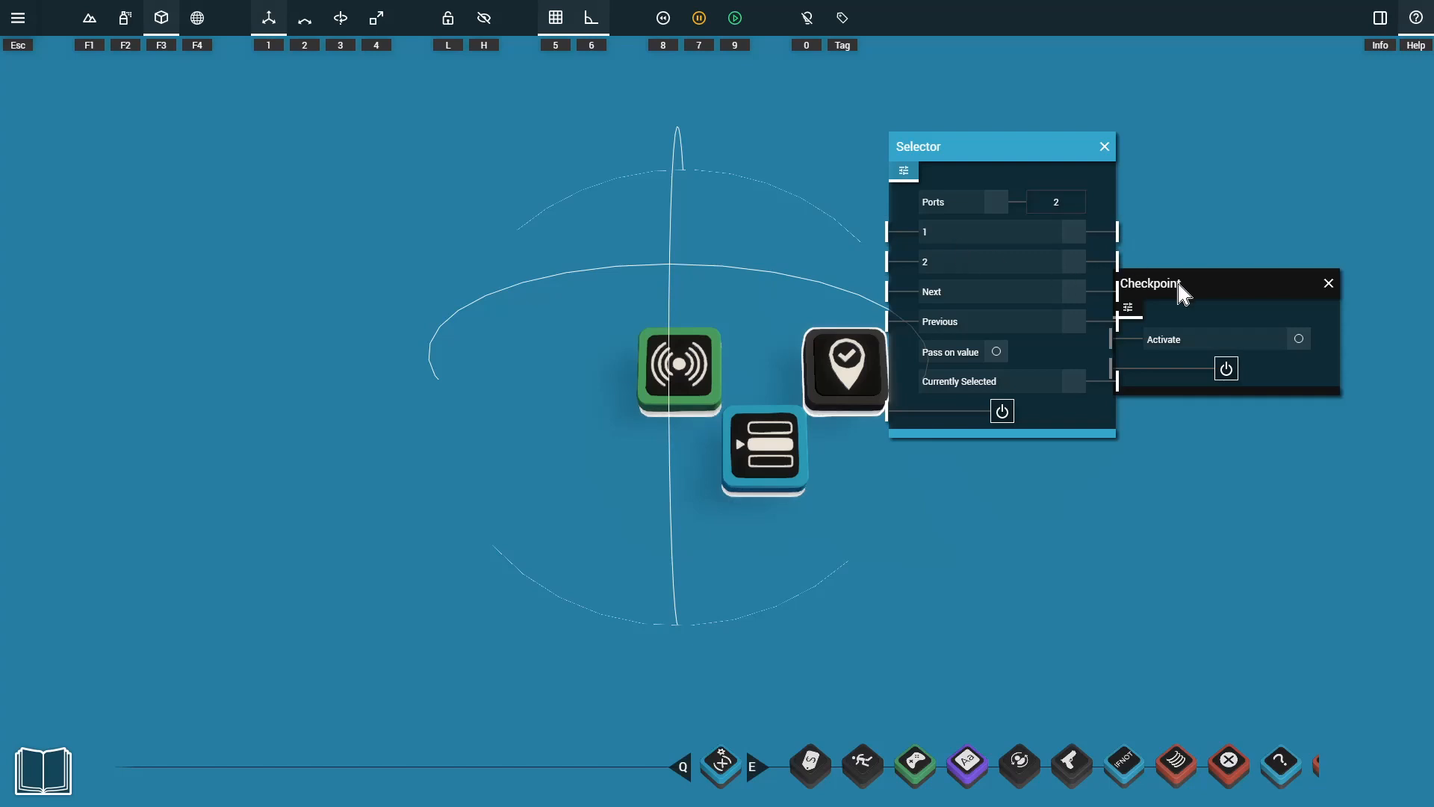
Connect the Sensor's Detected output to the Selector's input 2 and the Selector's output 2 to the Checkpoint's Activate input.
{"action": "left_click_drag", "start_coordinate": [1178, 289], "coordinate": [1271, 268]}
{"action": "left_click_drag", "start_coordinate": [1001, 153], "coordinate": [1041, 153]}
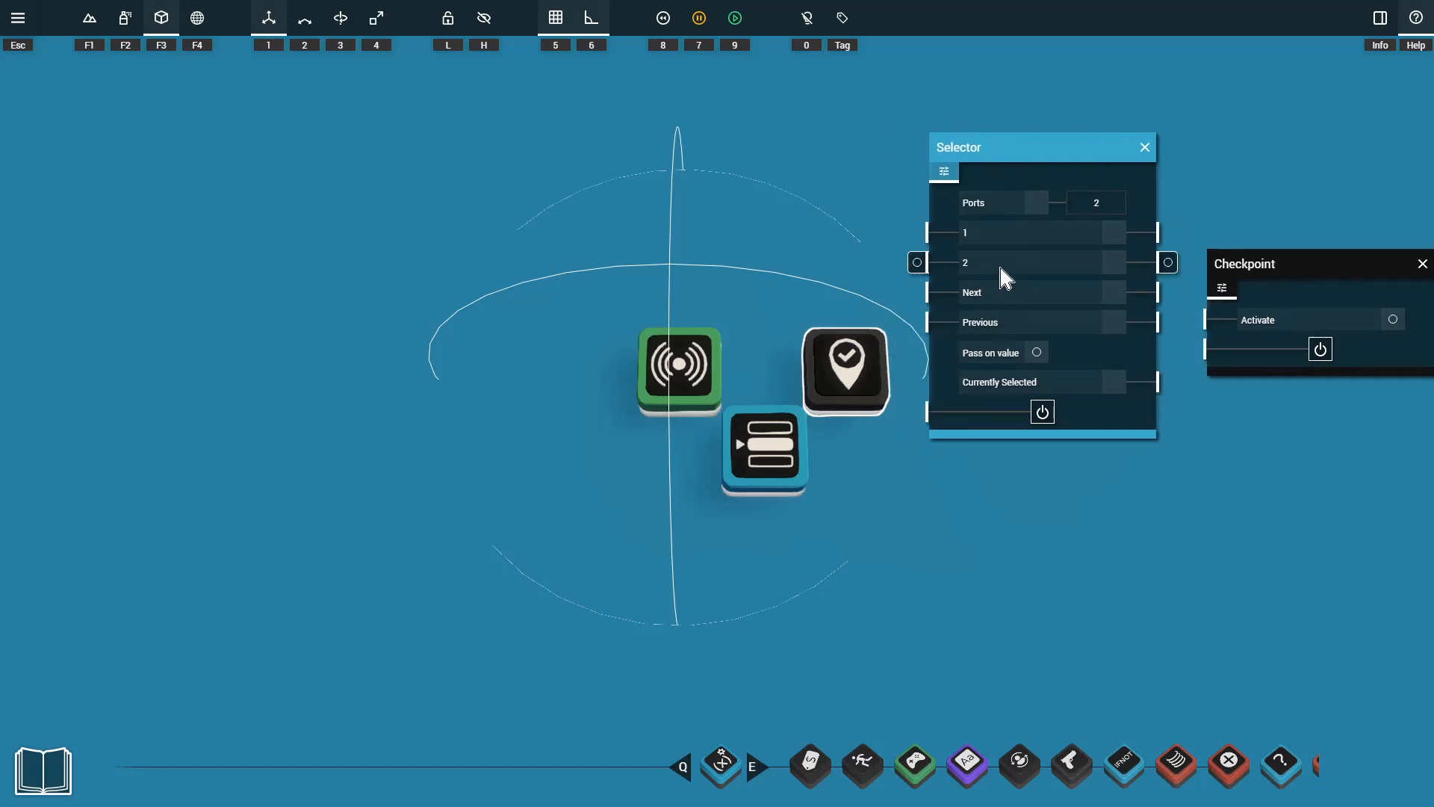
{"action": "left_click", "coordinate": [664, 380]}
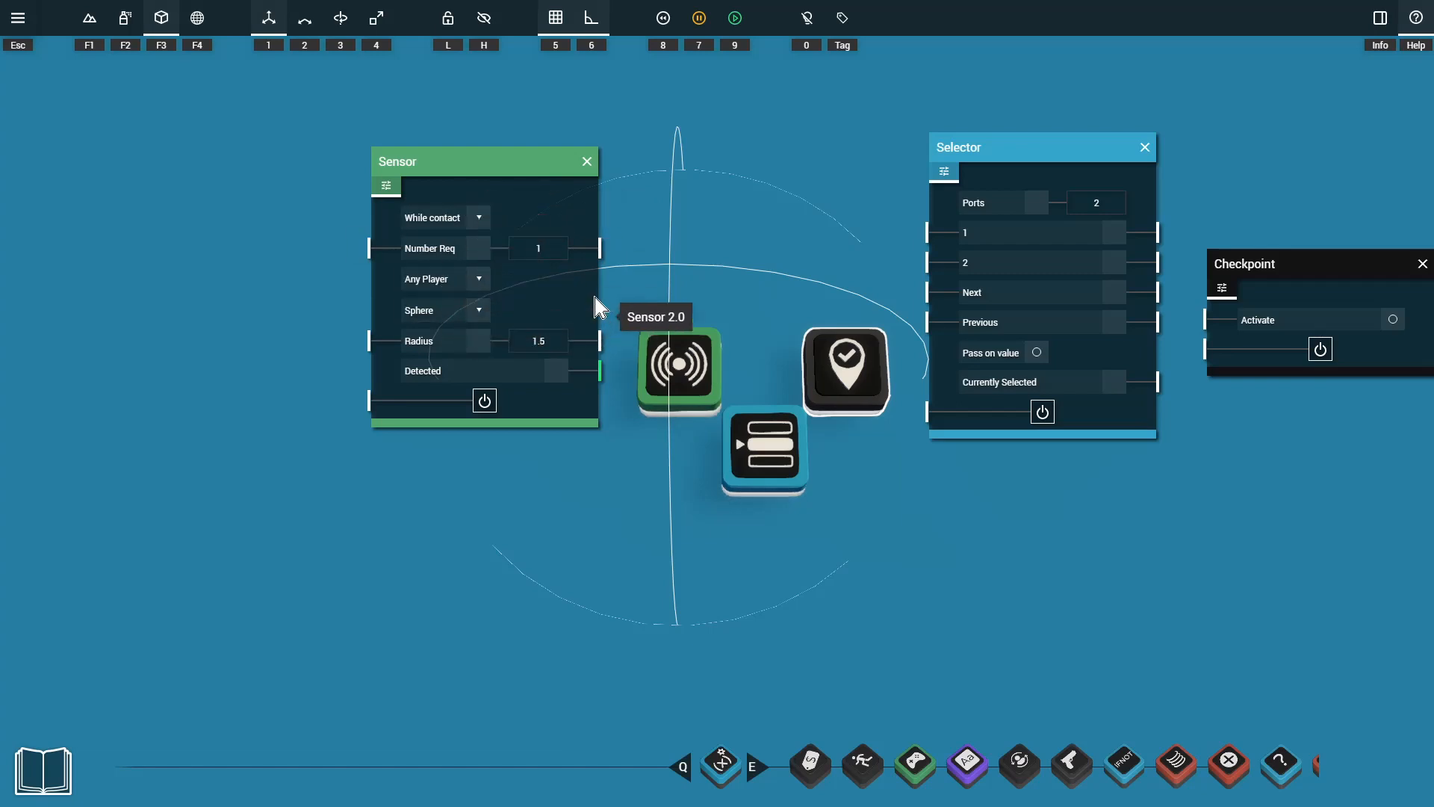
{"action": "left_click_drag", "start_coordinate": [610, 372], "coordinate": [918, 265]}
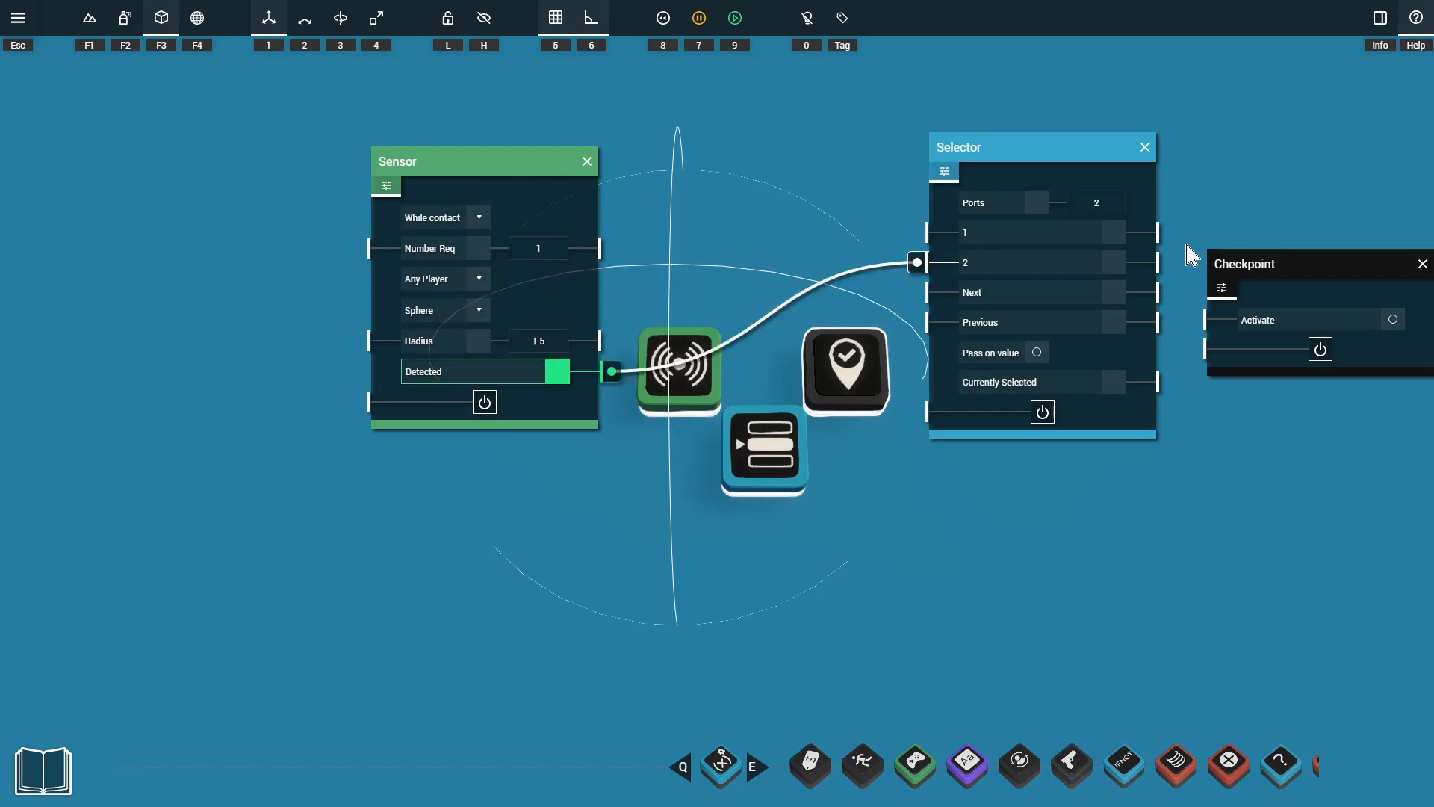
{"action": "left_click_drag", "start_coordinate": [1109, 246], "coordinate": [1196, 322]}
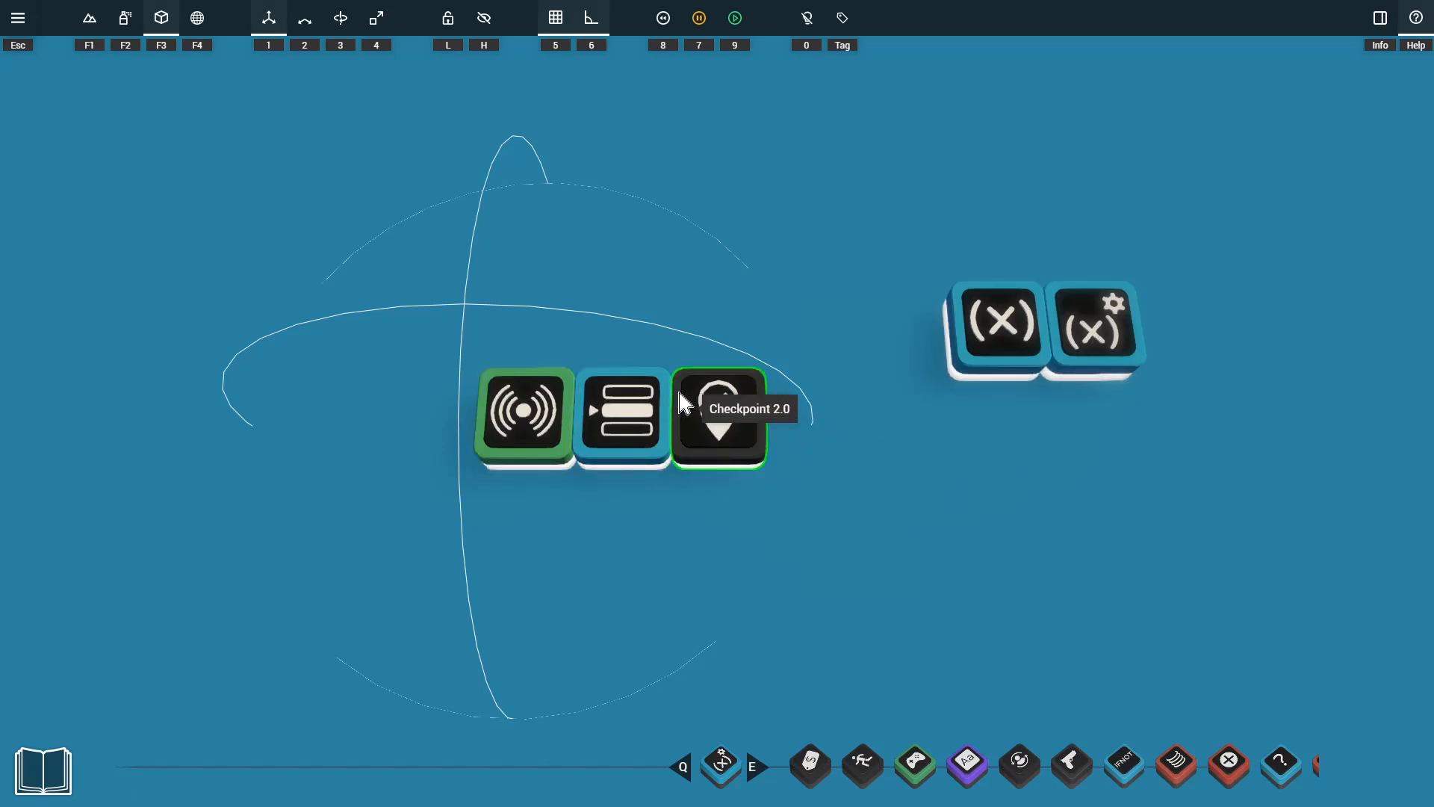
Add a Variable Modifier behind the Checkpoint that sets the Reset checkpoints variable to 1.
{"action": "left_click", "coordinate": [1005, 347]}
{"action": "left_click_drag", "start_coordinate": [999, 346], "coordinate": [792, 73]}
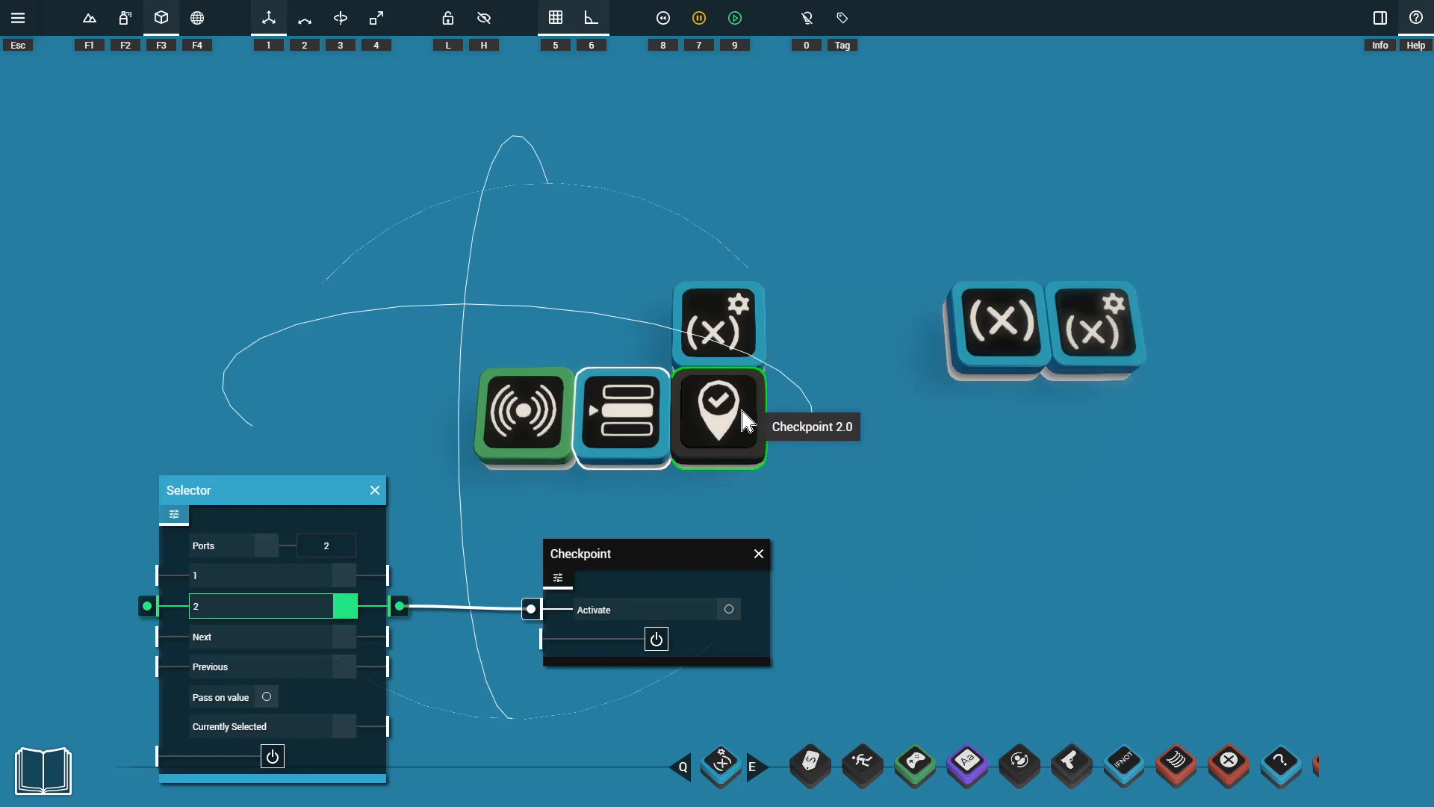
{"action": "left_click", "coordinate": [715, 333]}
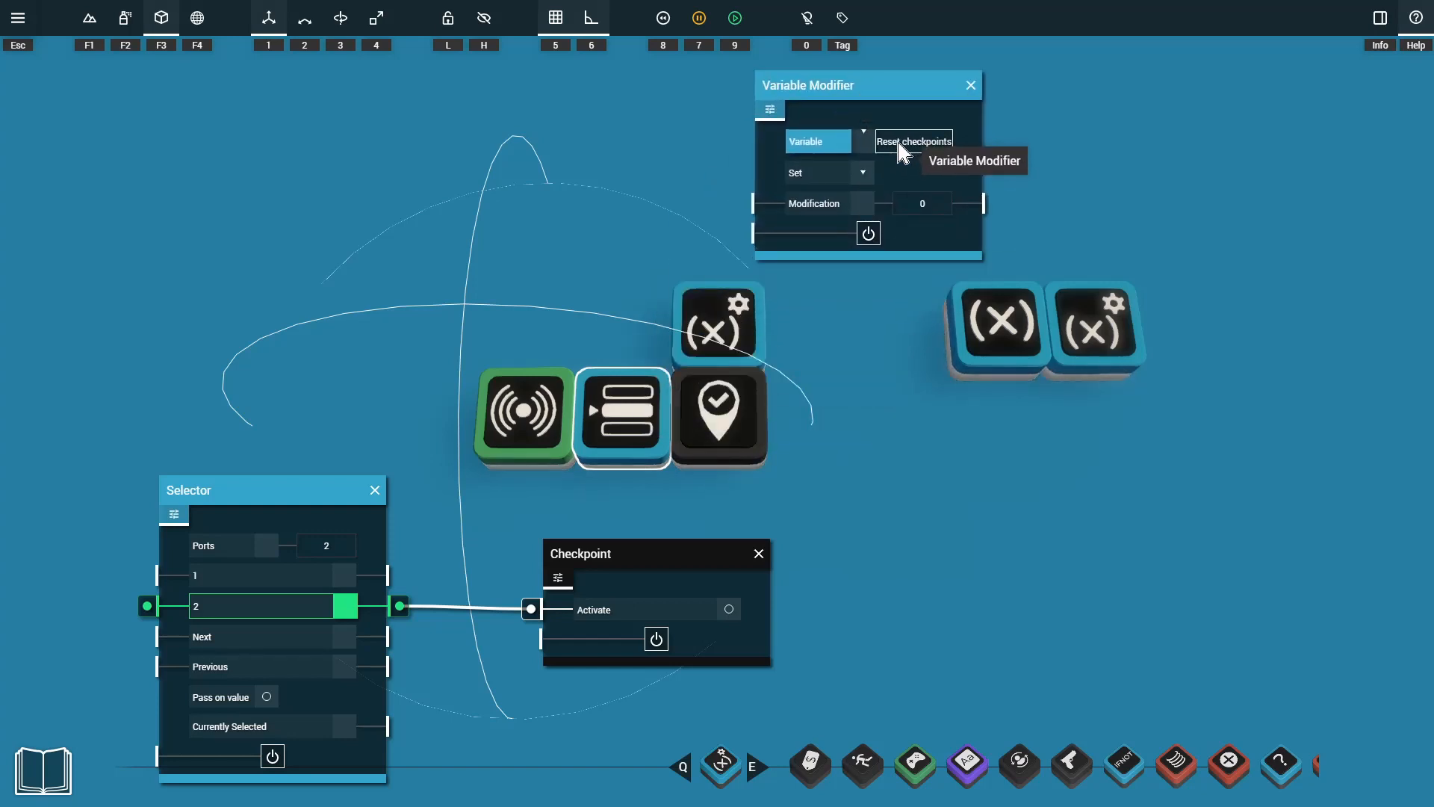
{"action": "left_click", "coordinate": [930, 204]}
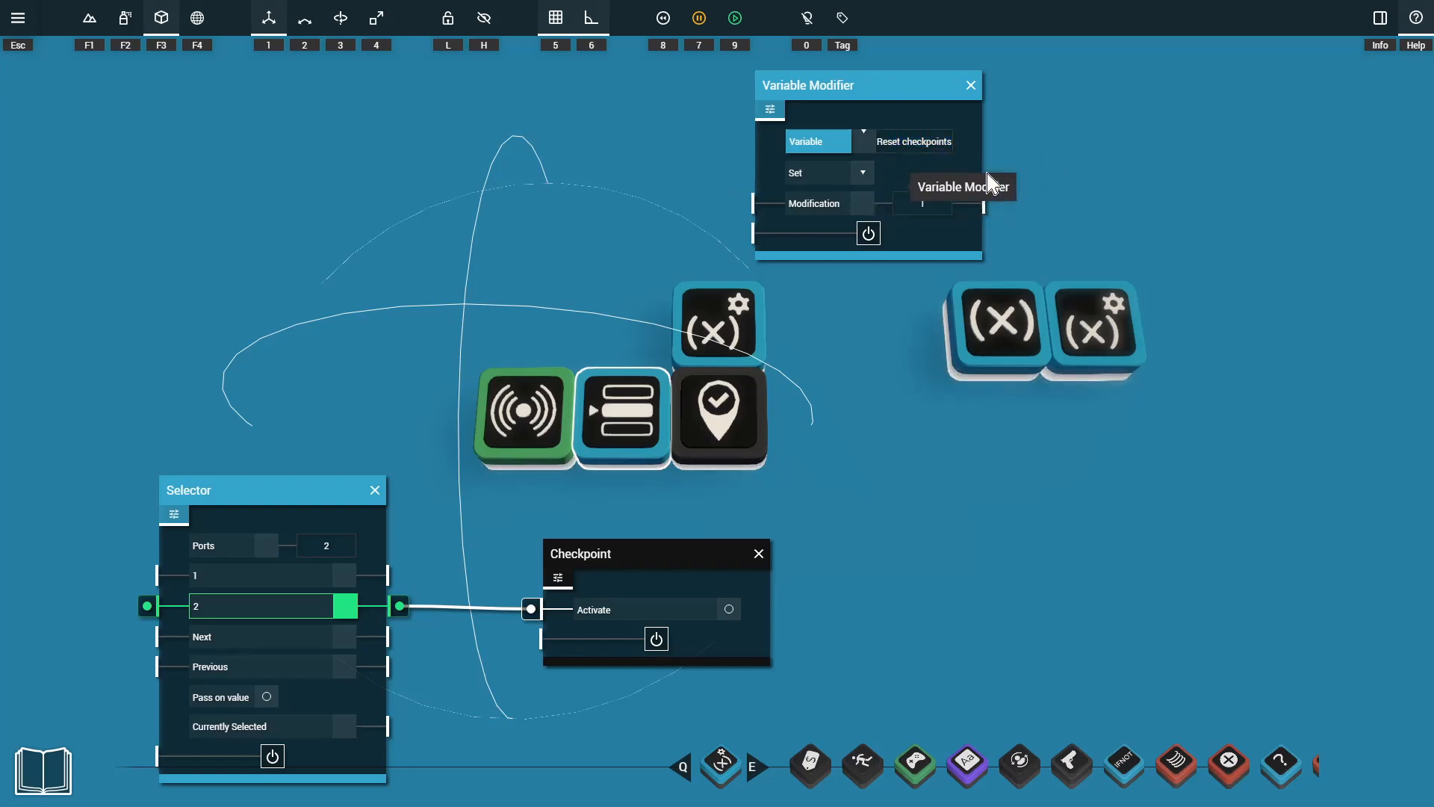
{"action": "left_click", "coordinate": [992, 177]}
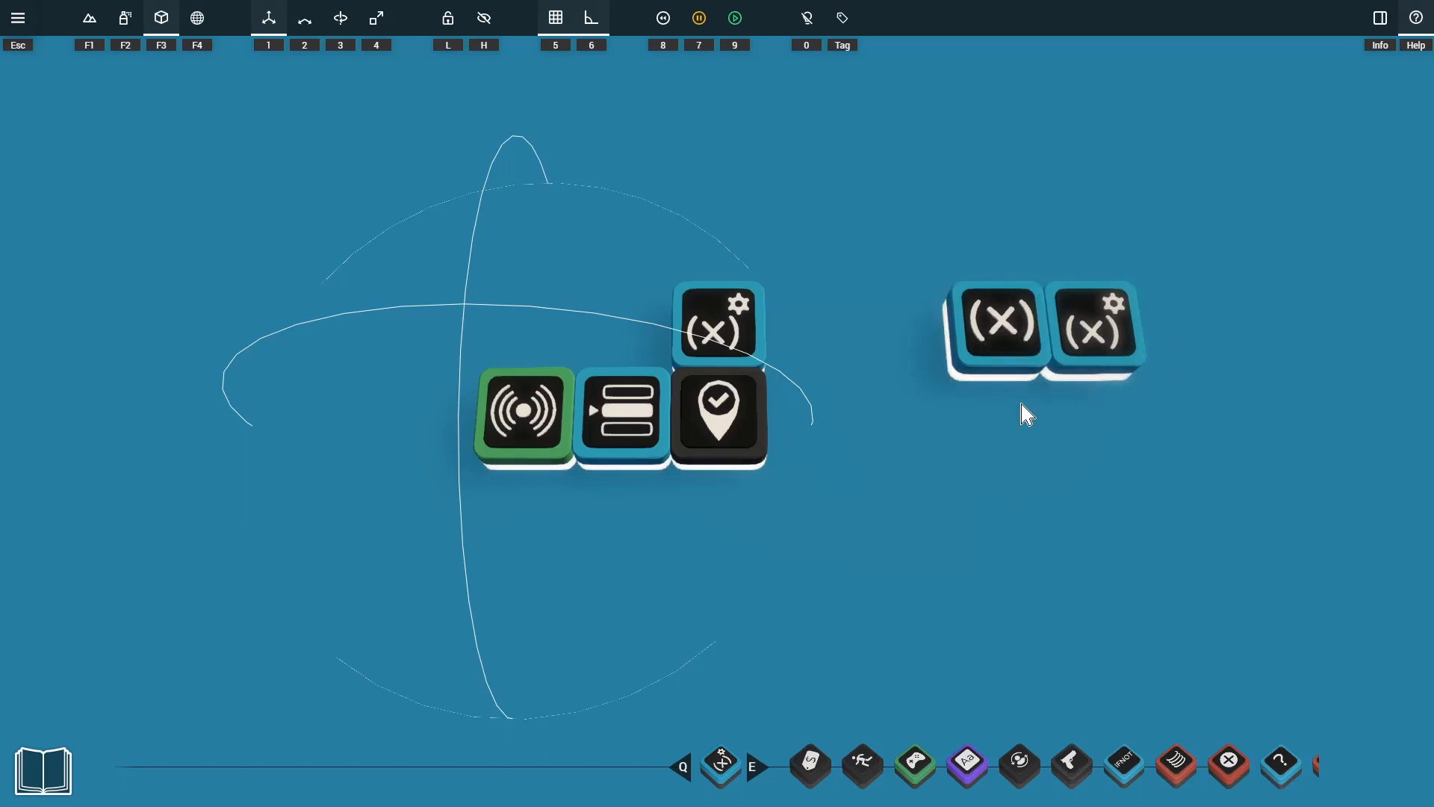
Connect the Sensor's Detected output to the power input of the Variable Modifier in the checkpoint group with the open box.
{"action": "left_click_drag", "start_coordinate": [1086, 346], "coordinate": [525, 344]}
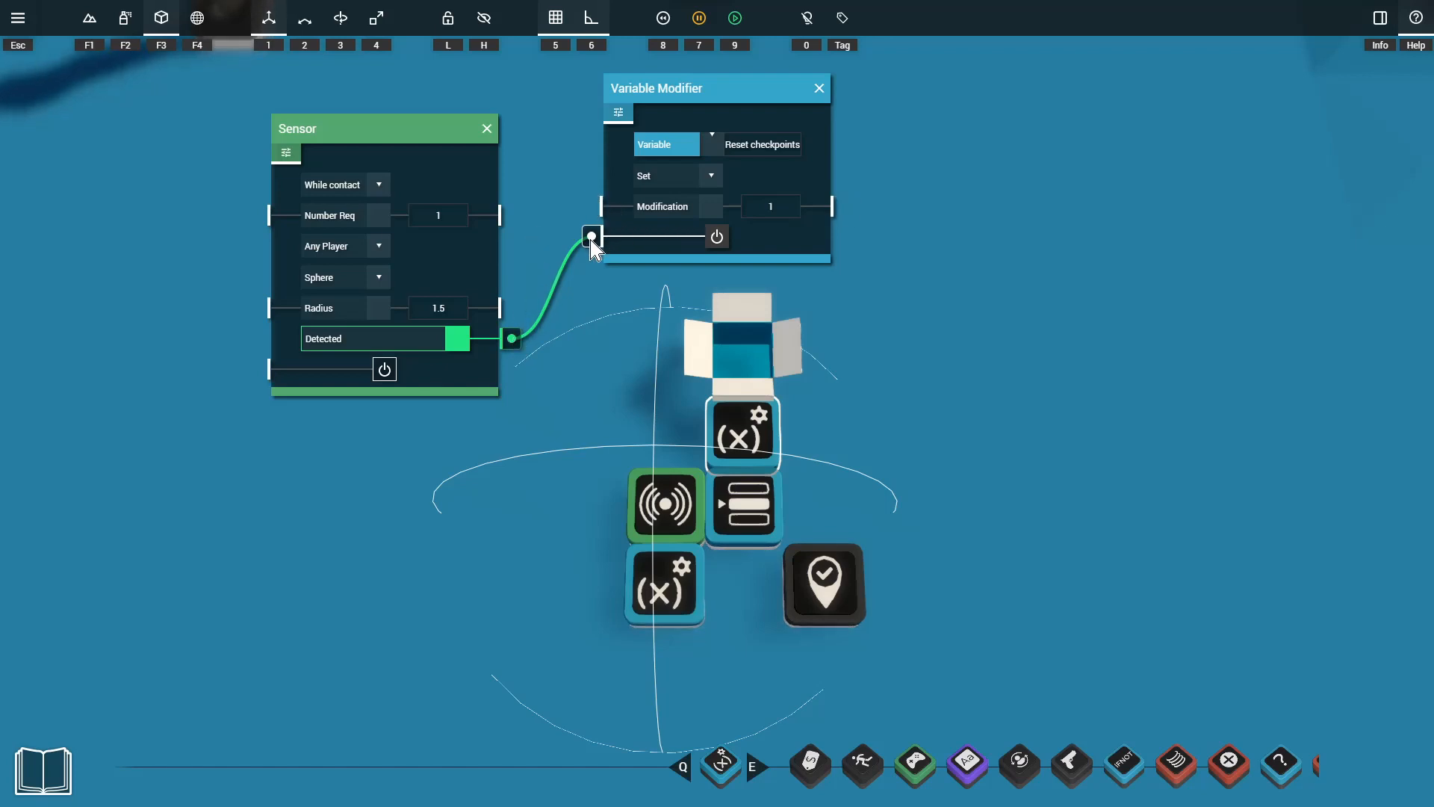
{"action": "left_click_drag", "start_coordinate": [591, 237], "coordinate": [527, 158]}
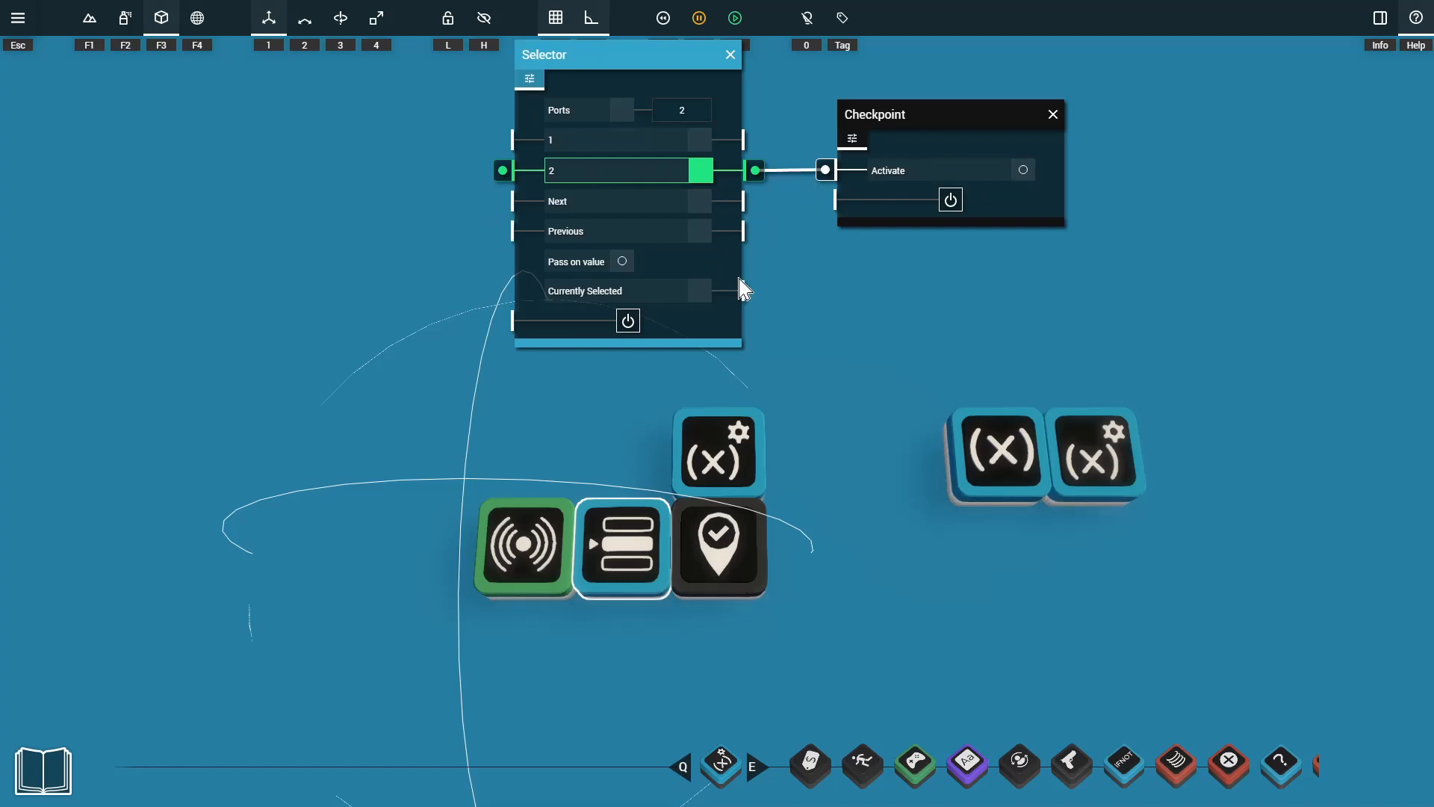
Duplicate the Variable Modifier behind the Checkpoint, place the copy behind the Sensor and set its mode to Get.
{"action": "key", "text": "Escape"}
{"action": "left_click_drag", "start_coordinate": [721, 453], "coordinate": [532, 454]}
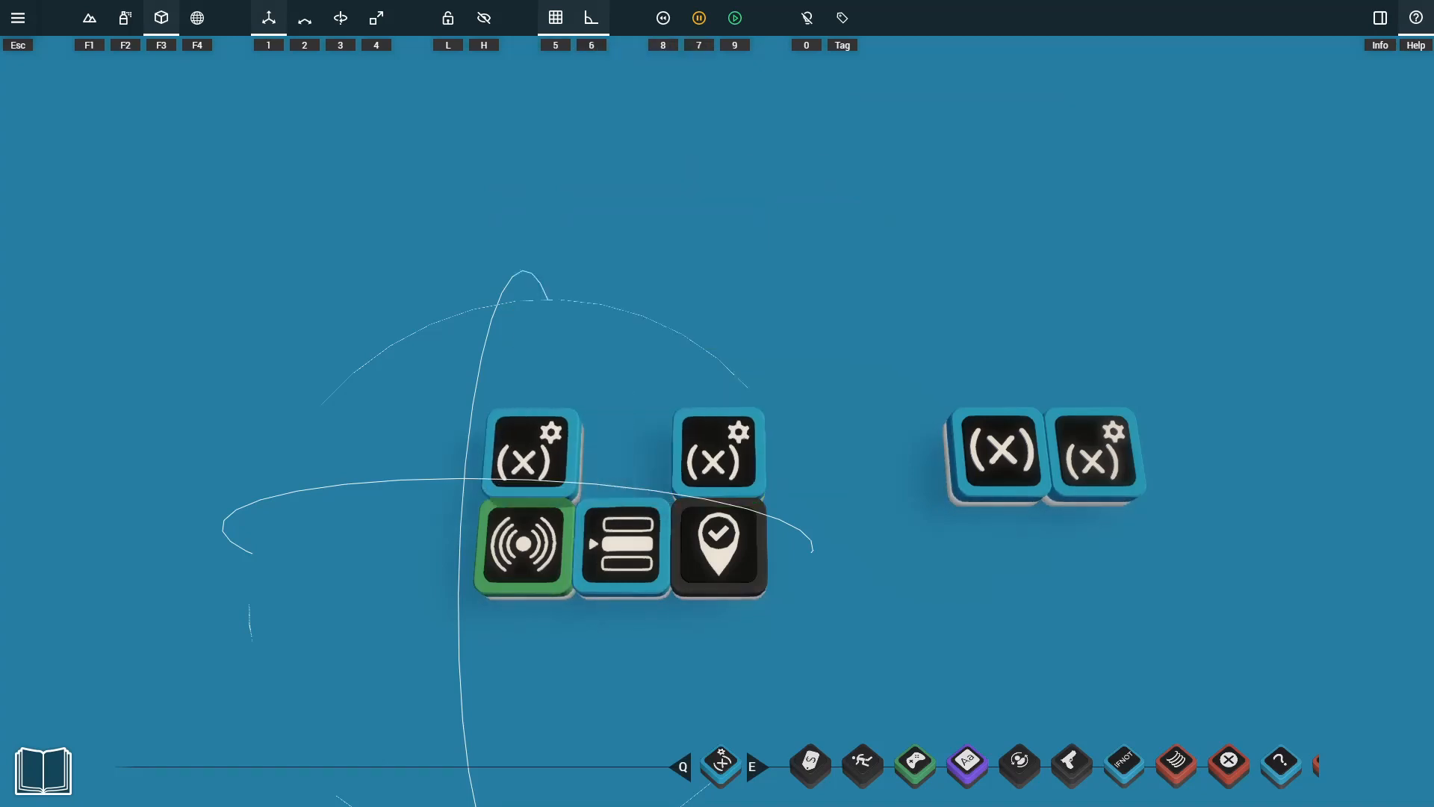
{"action": "left_click", "coordinate": [558, 460]}
{"action": "left_click", "coordinate": [579, 320]}
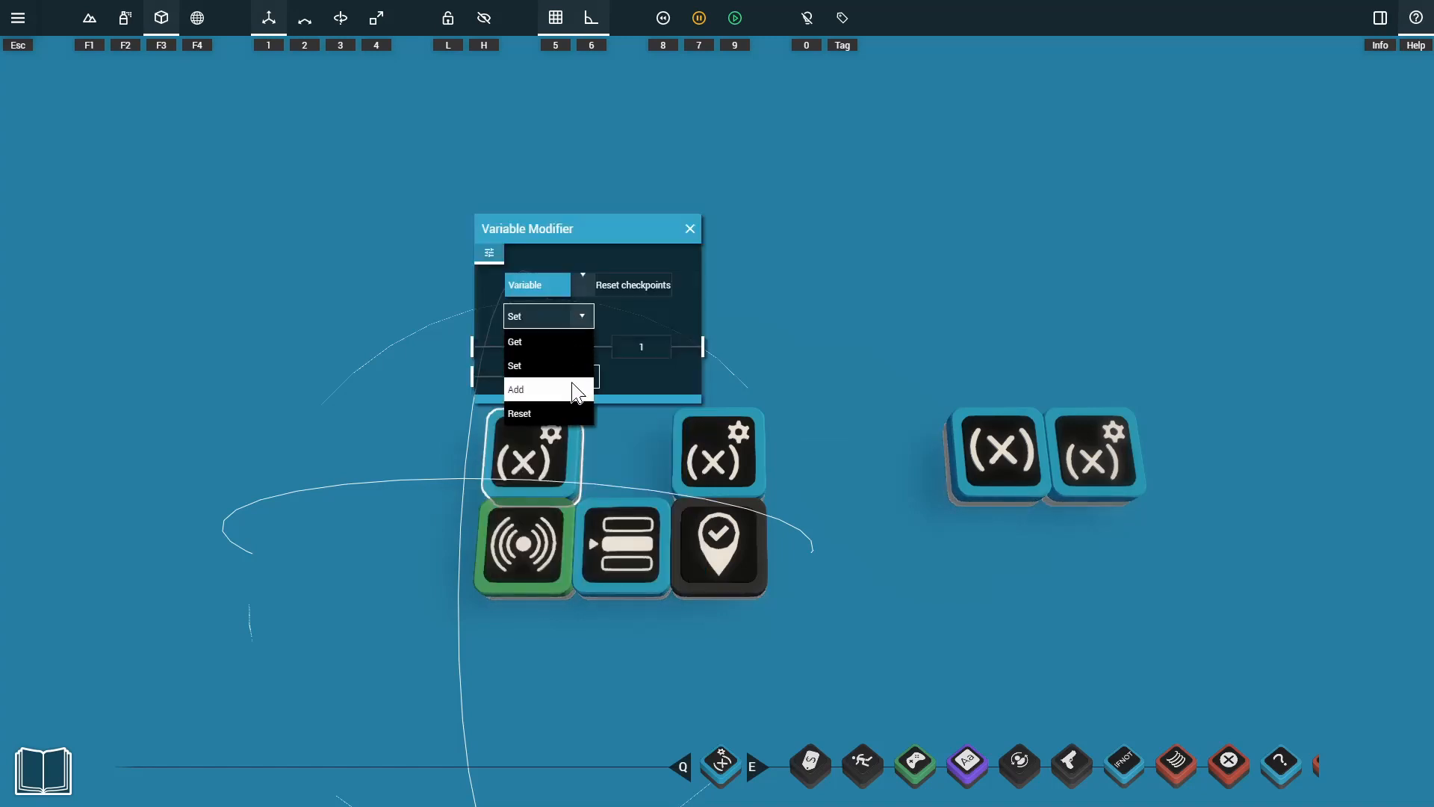
{"action": "left_click", "coordinate": [572, 341]}
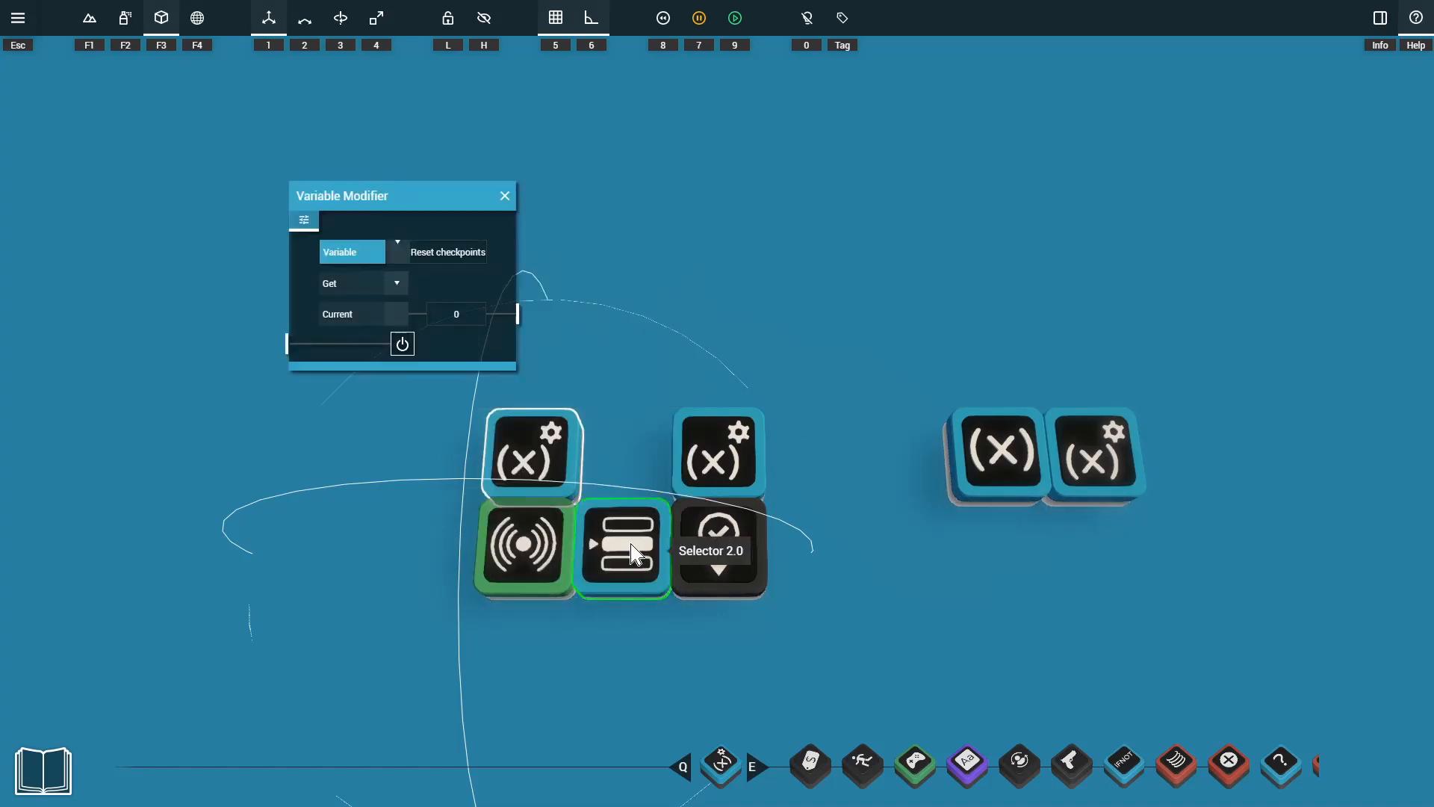
Connect the Current output of the Variable Modifier in Get mode to the Selector's input 1.
{"action": "left_click", "coordinate": [719, 541]}
{"action": "left_click_drag", "start_coordinate": [640, 480], "coordinate": [756, 116]}
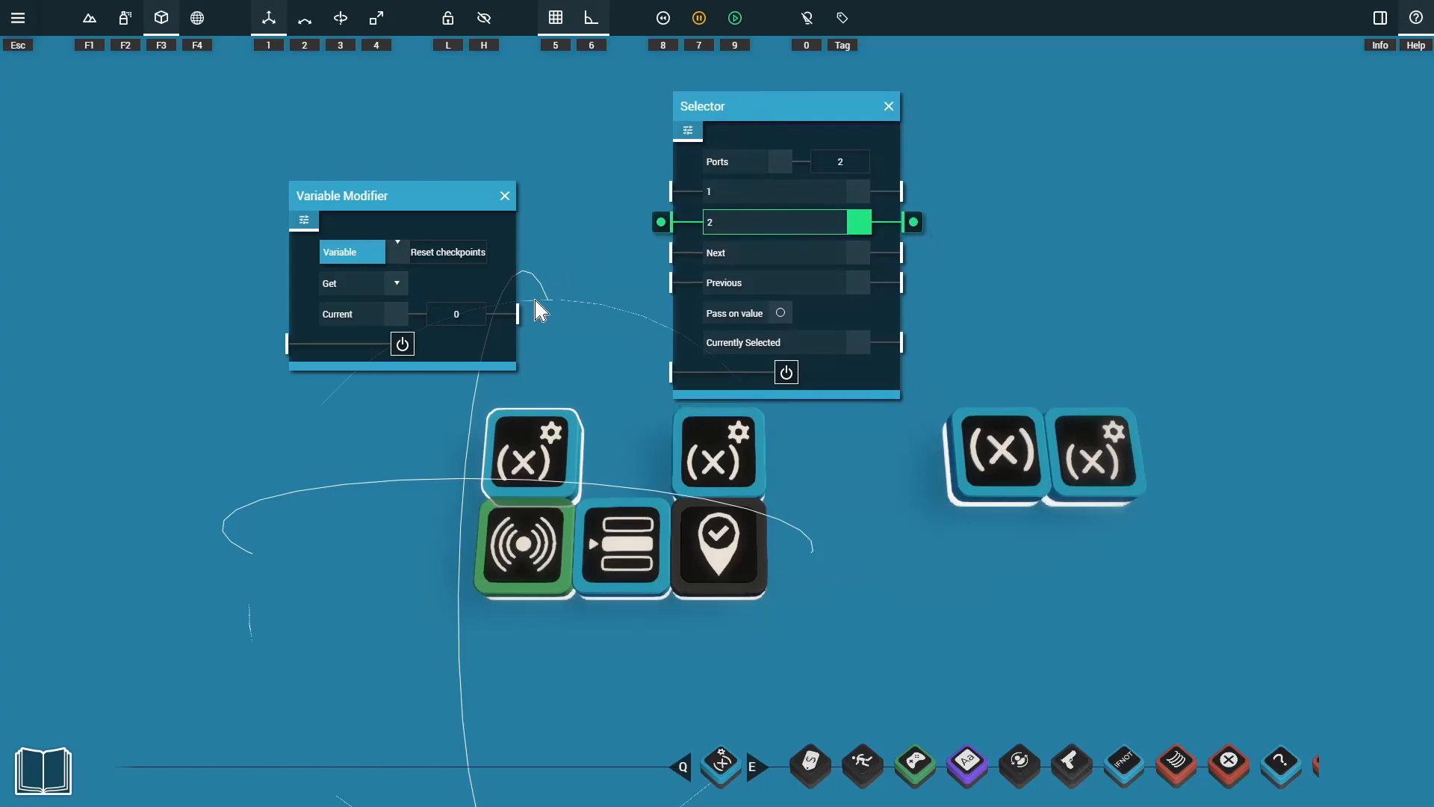
{"action": "left_click_drag", "start_coordinate": [528, 314], "coordinate": [671, 203]}
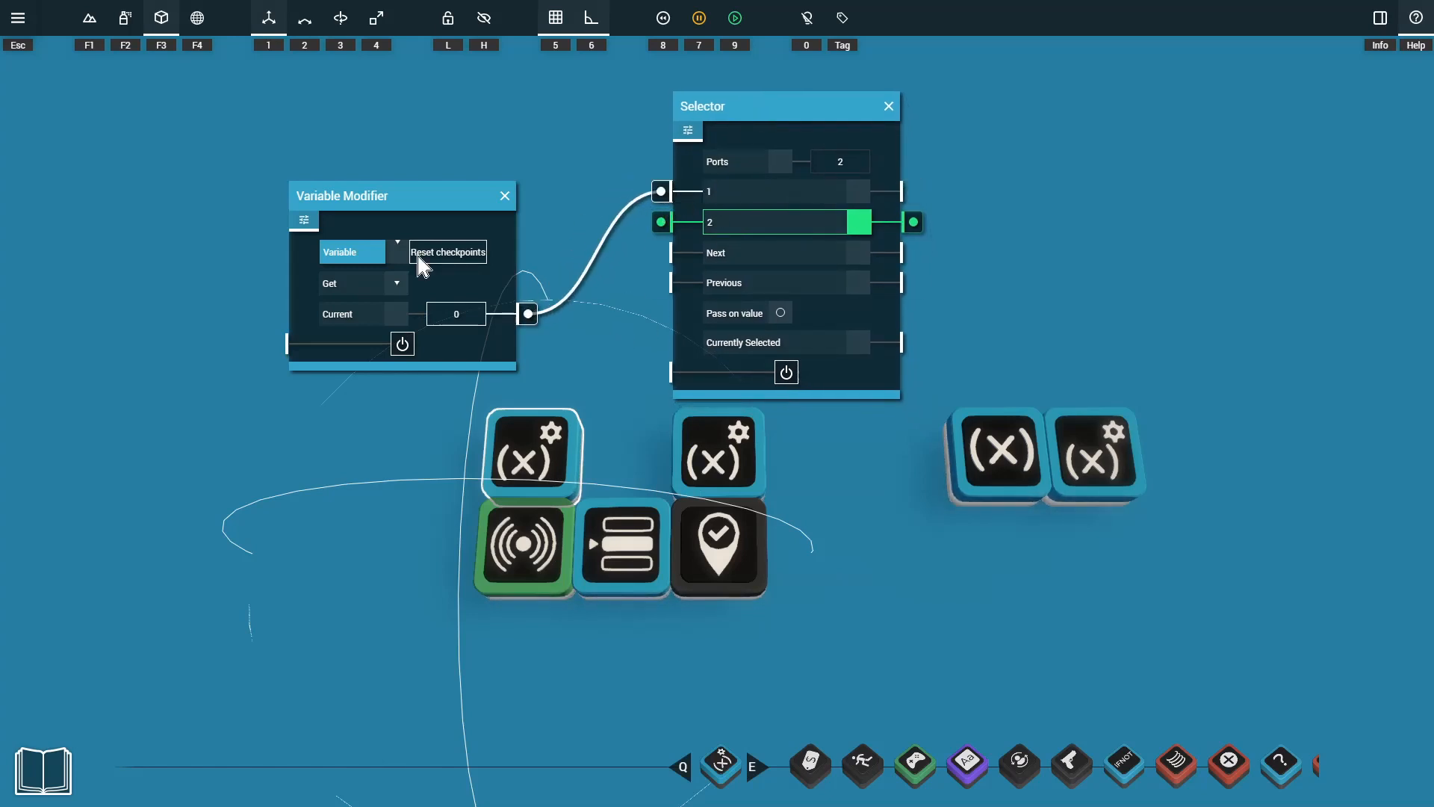
{"action": "left_click_drag", "start_coordinate": [418, 255], "coordinate": [509, 249]}
{"action": "left_click", "coordinate": [440, 313]}
{"action": "left_click", "coordinate": [745, 196]}
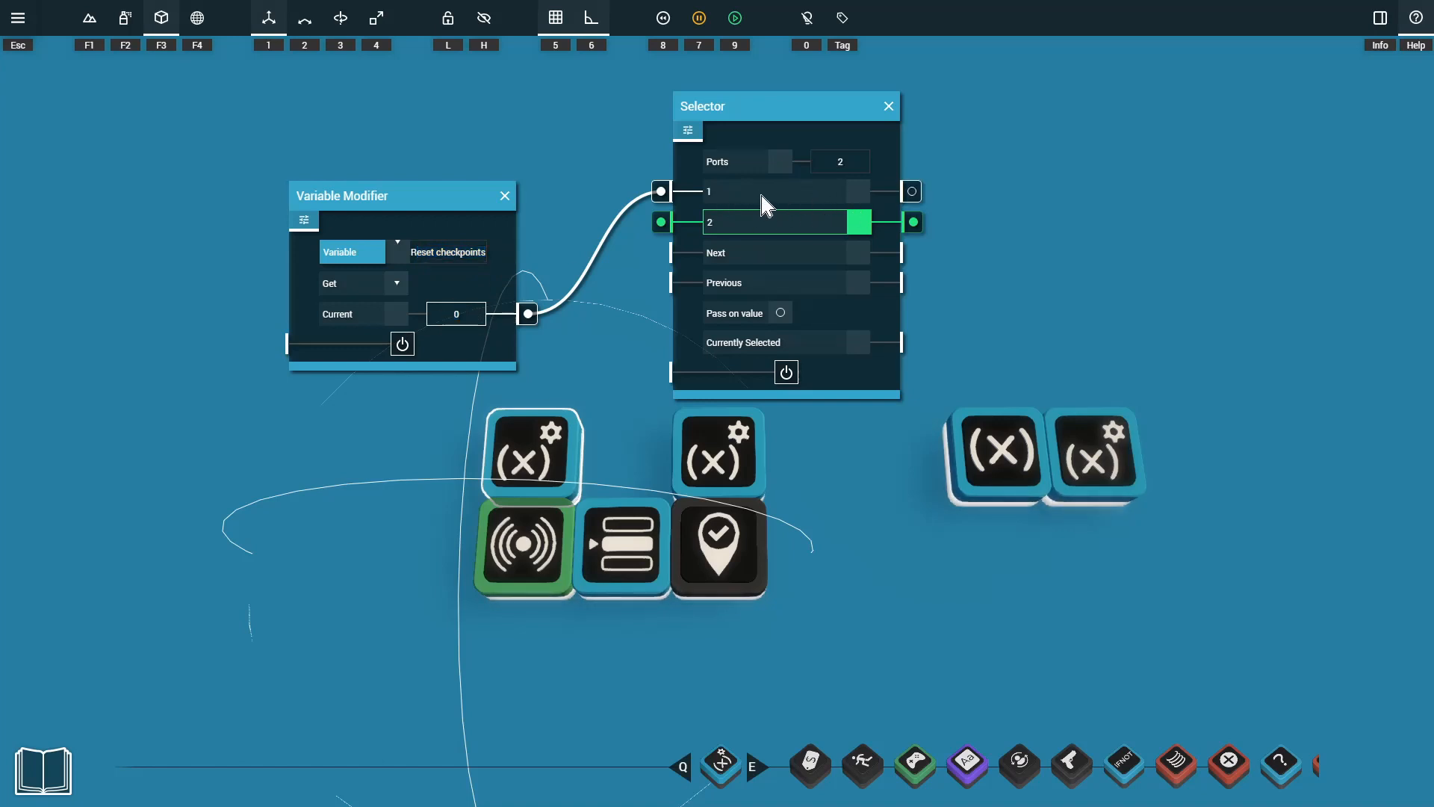
{"action": "left_click_drag", "start_coordinate": [900, 345], "coordinate": [549, 625]}
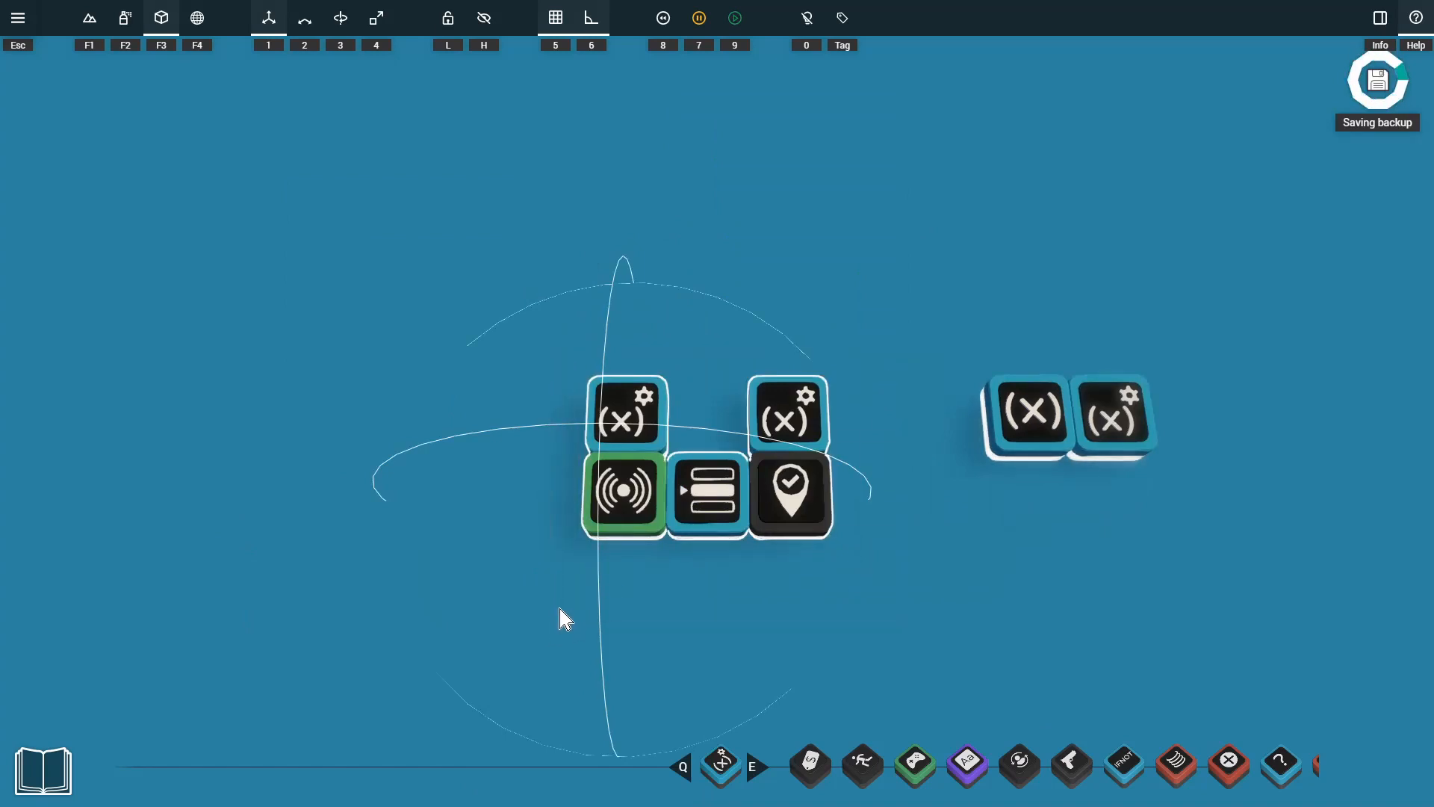
{"action": "left_click", "coordinate": [559, 609]}
{"action": "left_click_drag", "start_coordinate": [454, 273], "coordinate": [944, 621]}
{"action": "left_click", "coordinate": [916, 647]}
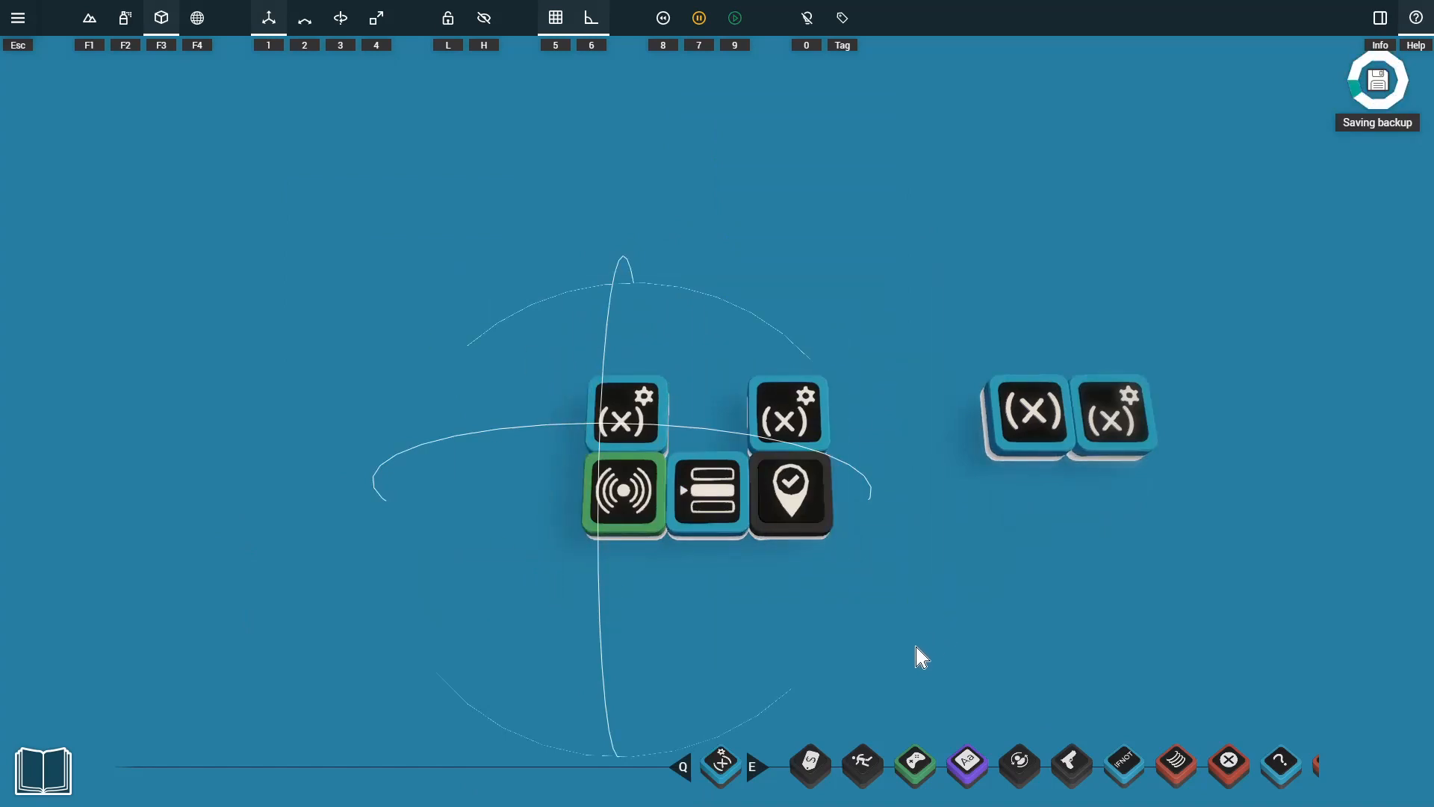
Connect the Reset checkpoints Variable's Current output to the power input of the Variable Modifier beside it.
{"action": "left_click", "coordinate": [1035, 442]}
{"action": "left_click_drag", "start_coordinate": [1046, 396], "coordinate": [926, 79]}
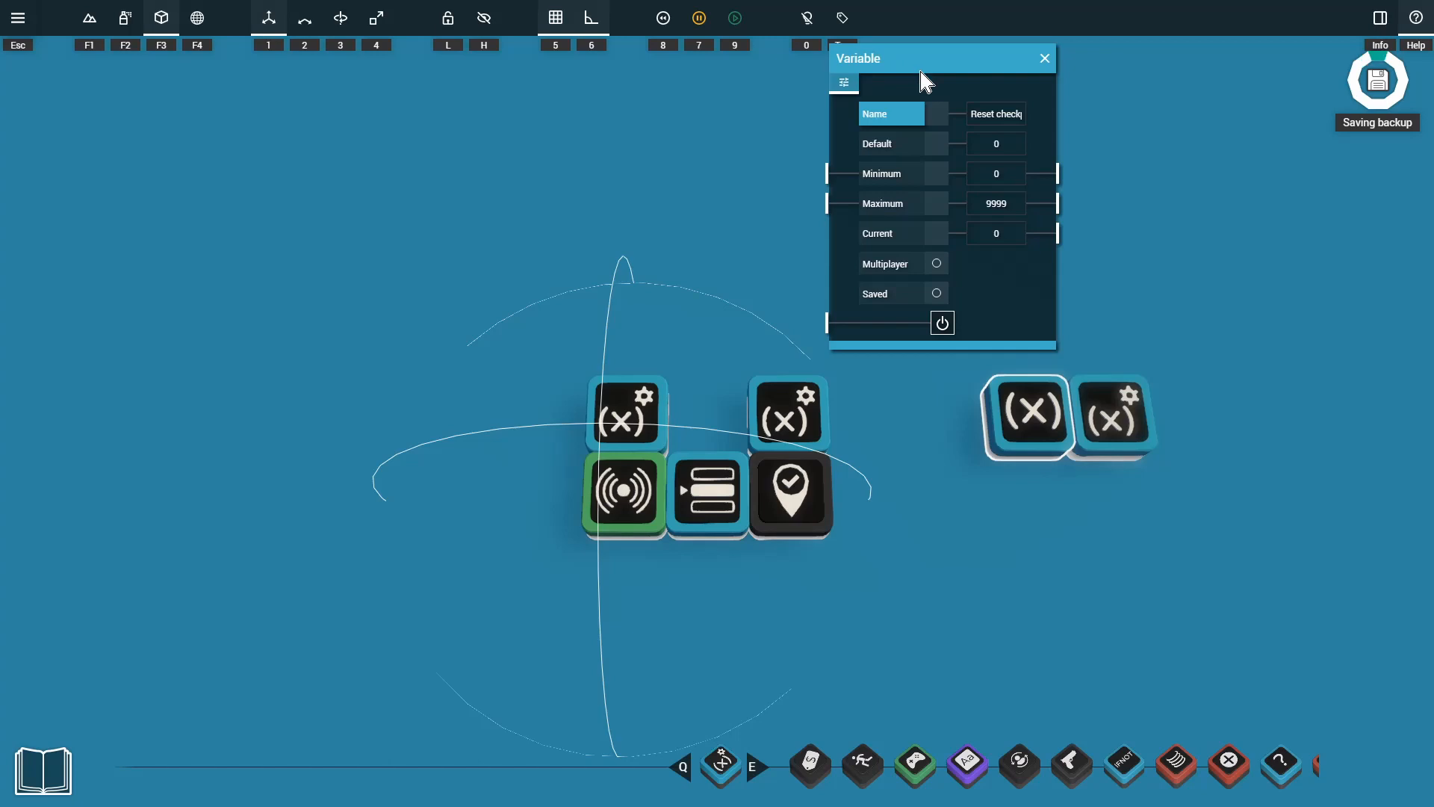
{"action": "left_click", "coordinate": [1112, 428]}
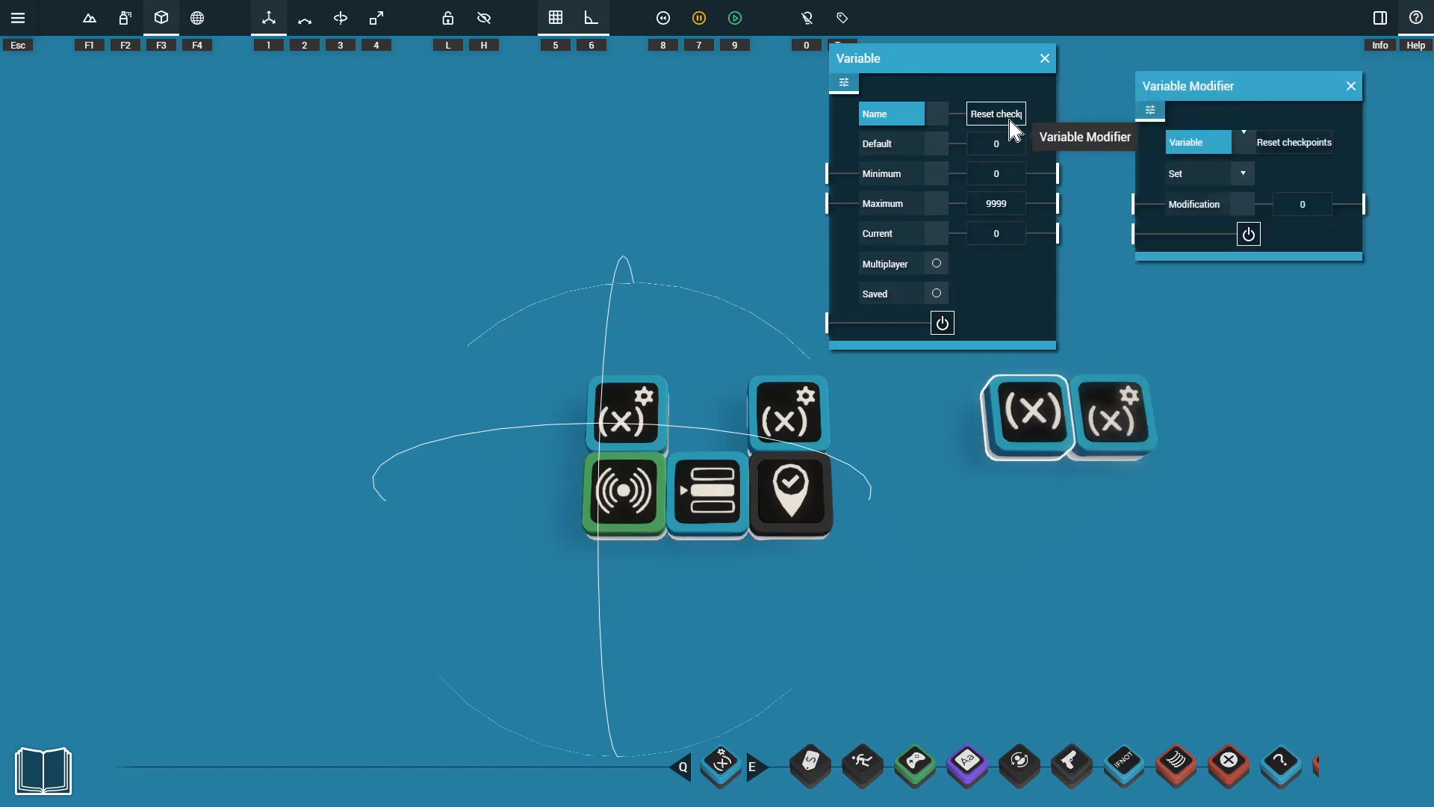
{"action": "left_click_drag", "start_coordinate": [1225, 137], "coordinate": [1232, 145]}
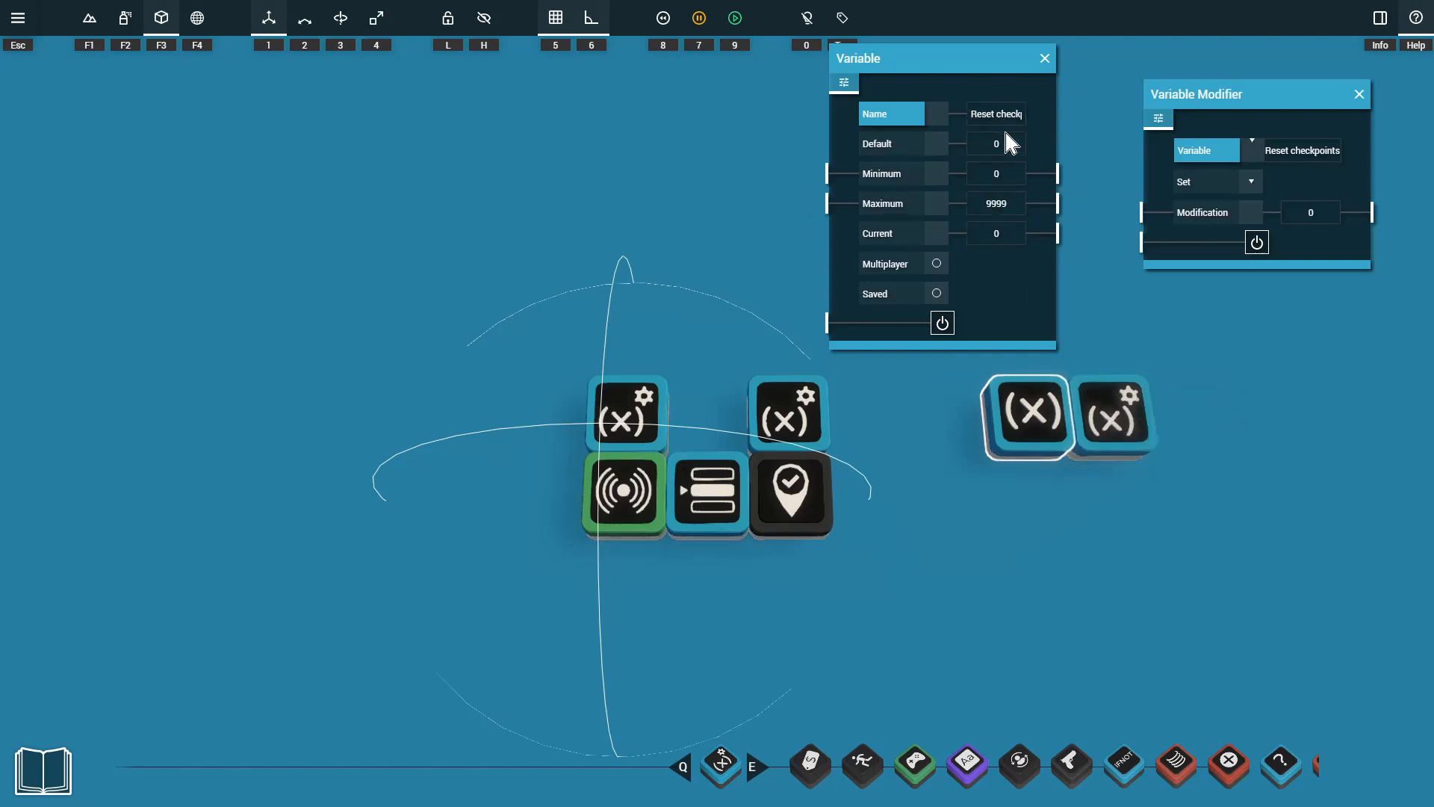
{"action": "left_click_drag", "start_coordinate": [1032, 117], "coordinate": [1036, 123]}
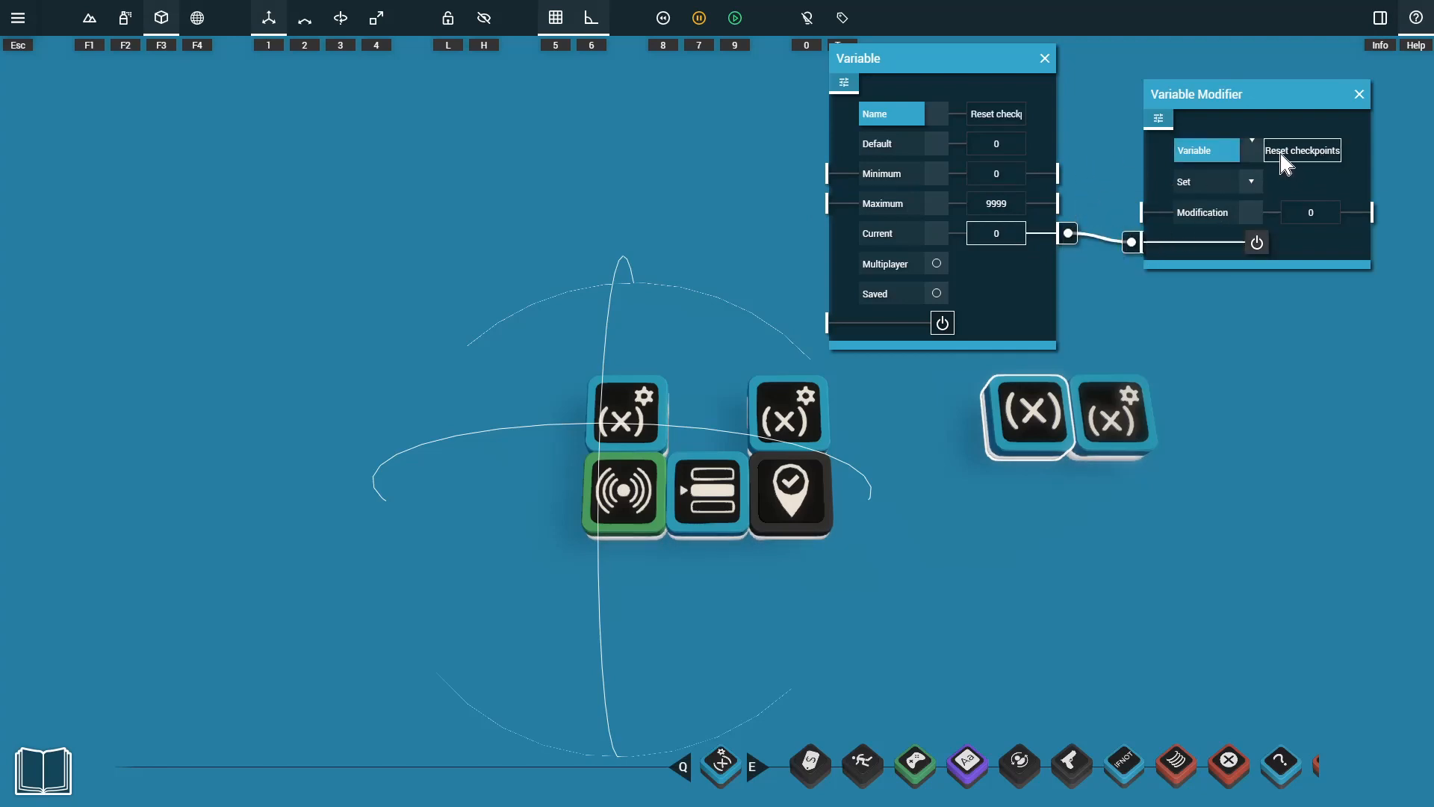
{"action": "left_click", "coordinate": [1192, 297]}
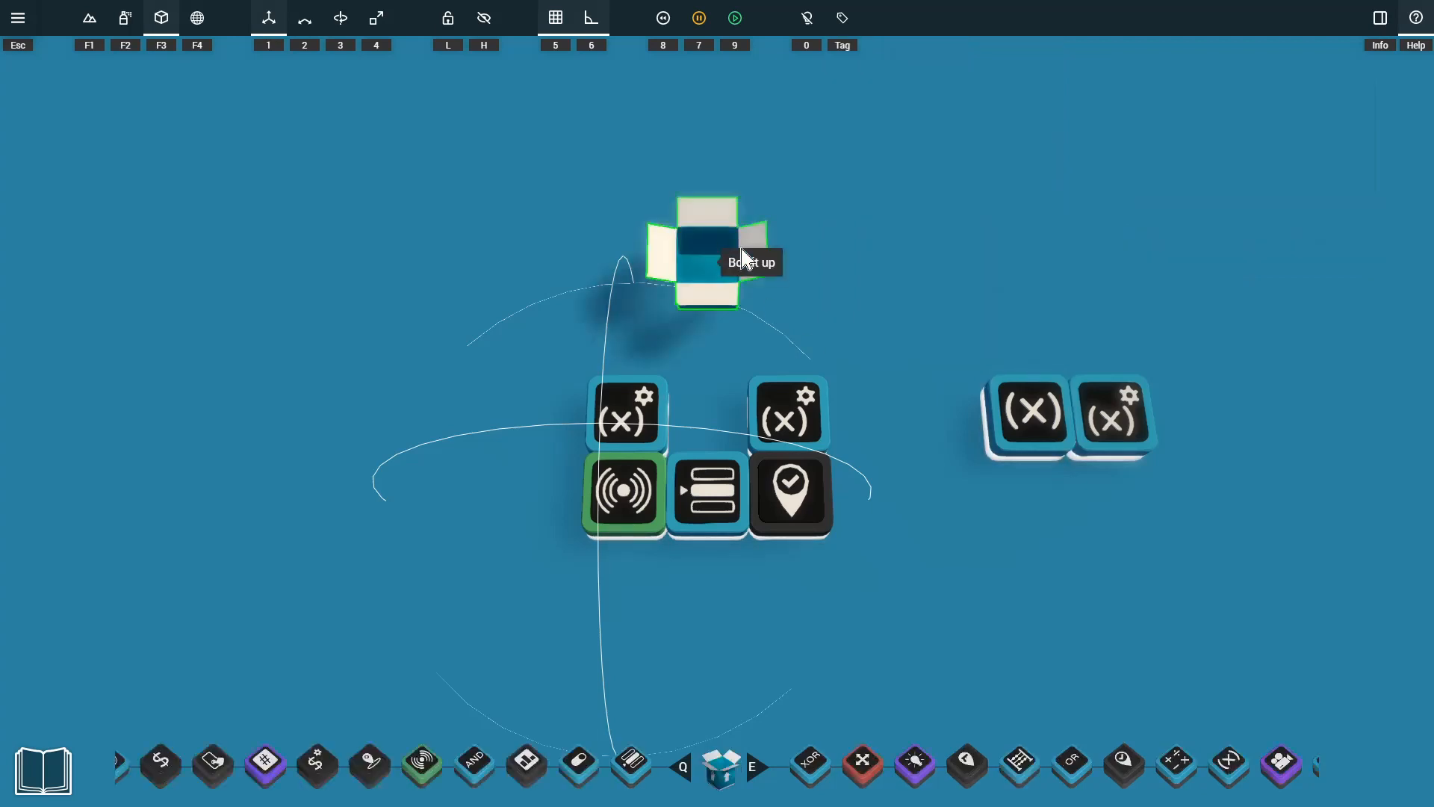
Box up the Sensor, Selector, Checkpoint and both Variable Modifiers of the checkpoint group, and reposition the closed box.
{"action": "left_click_drag", "start_coordinate": [914, 586], "coordinate": [506, 335]}
{"action": "right_click", "coordinate": [631, 422]}
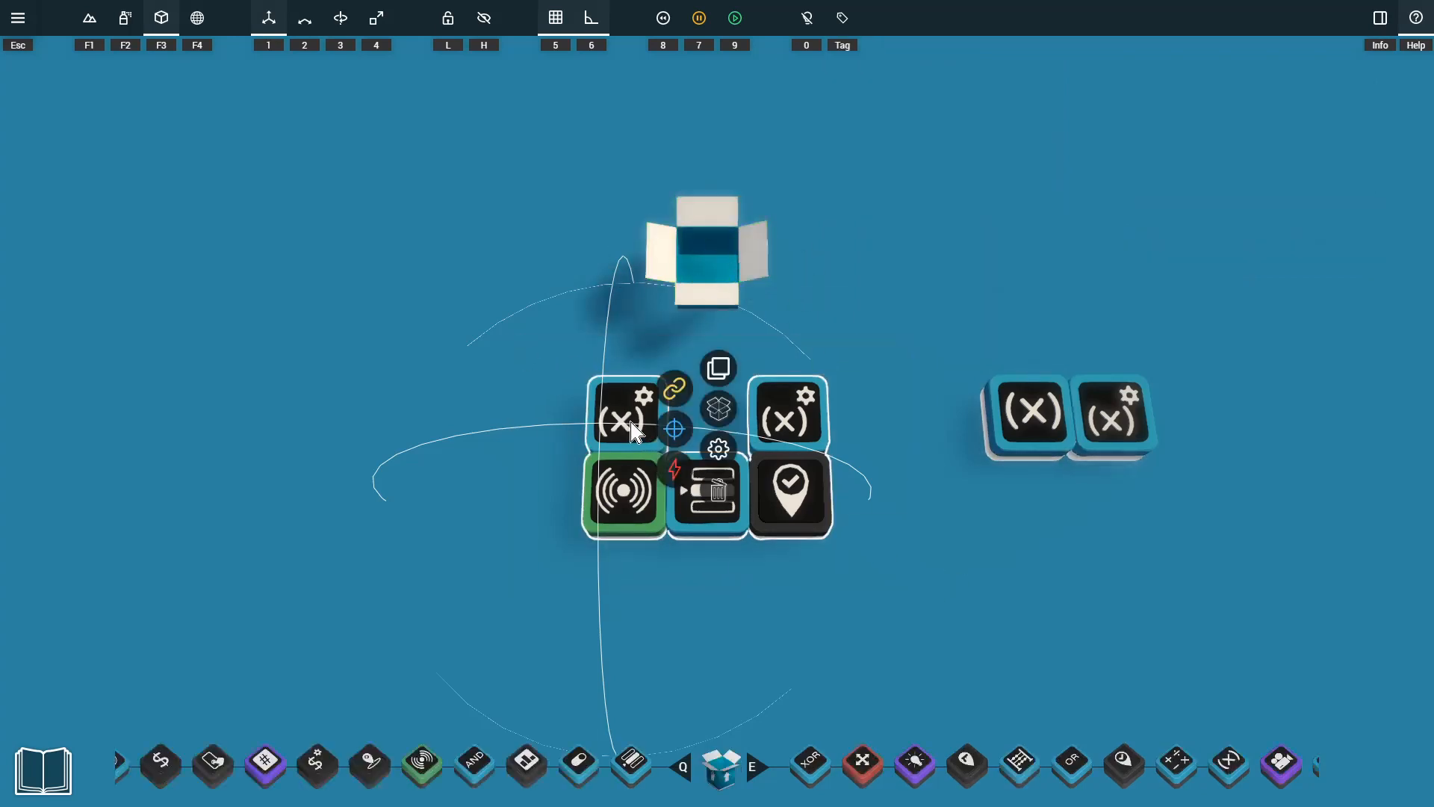
{"action": "left_click", "coordinate": [719, 408]}
{"action": "left_click", "coordinate": [675, 451]}
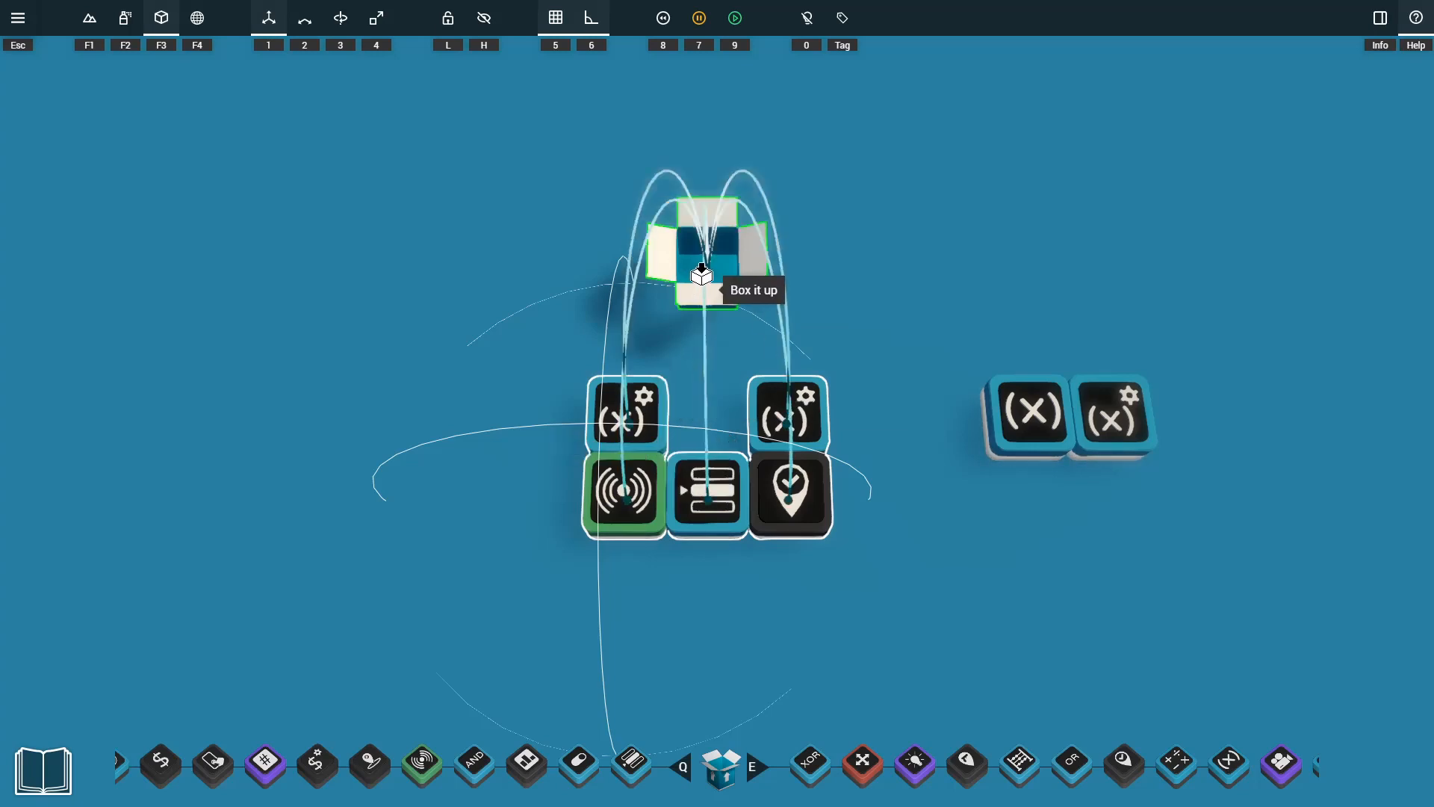
{"action": "left_click", "coordinate": [717, 280]}
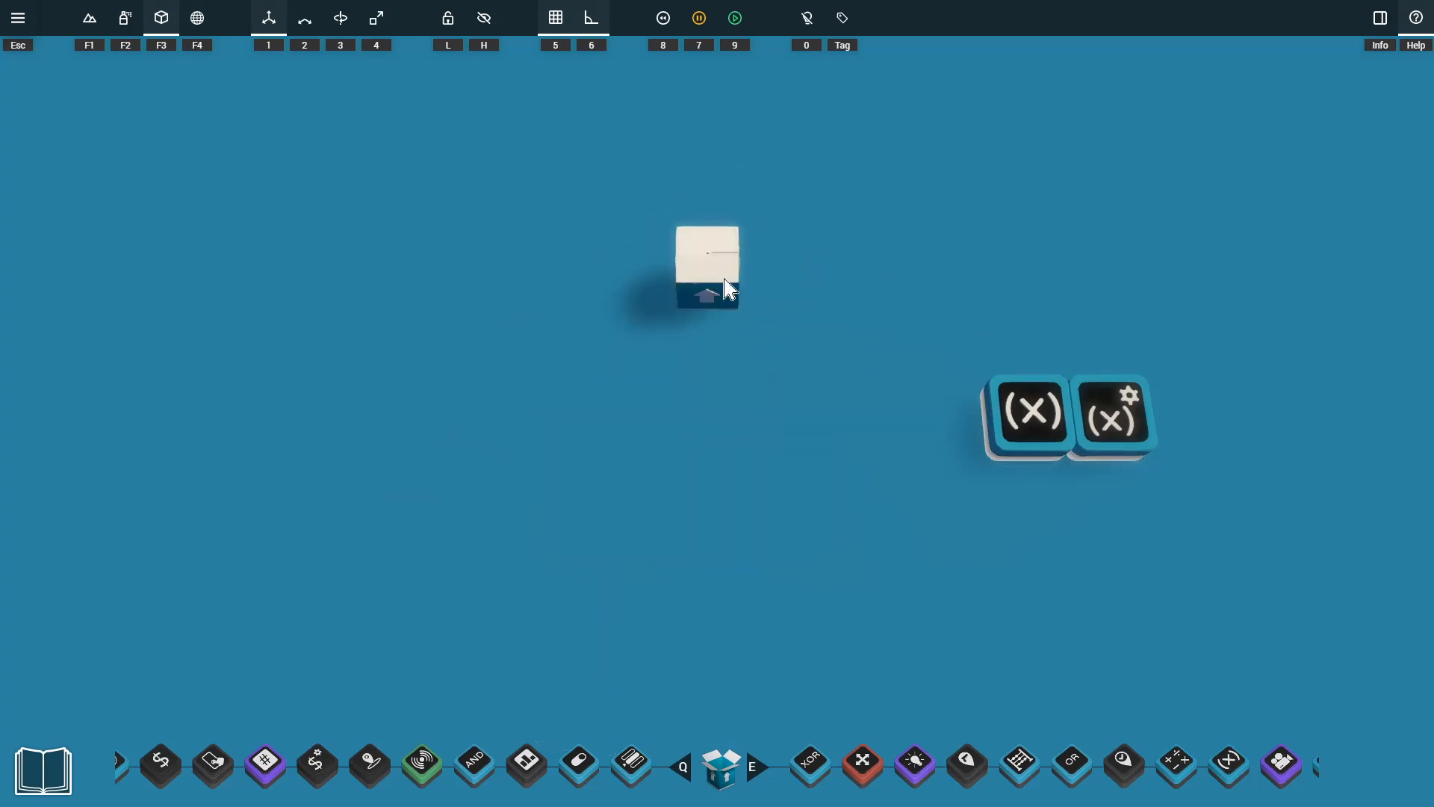
{"action": "left_click_drag", "start_coordinate": [724, 263], "coordinate": [736, 404]}
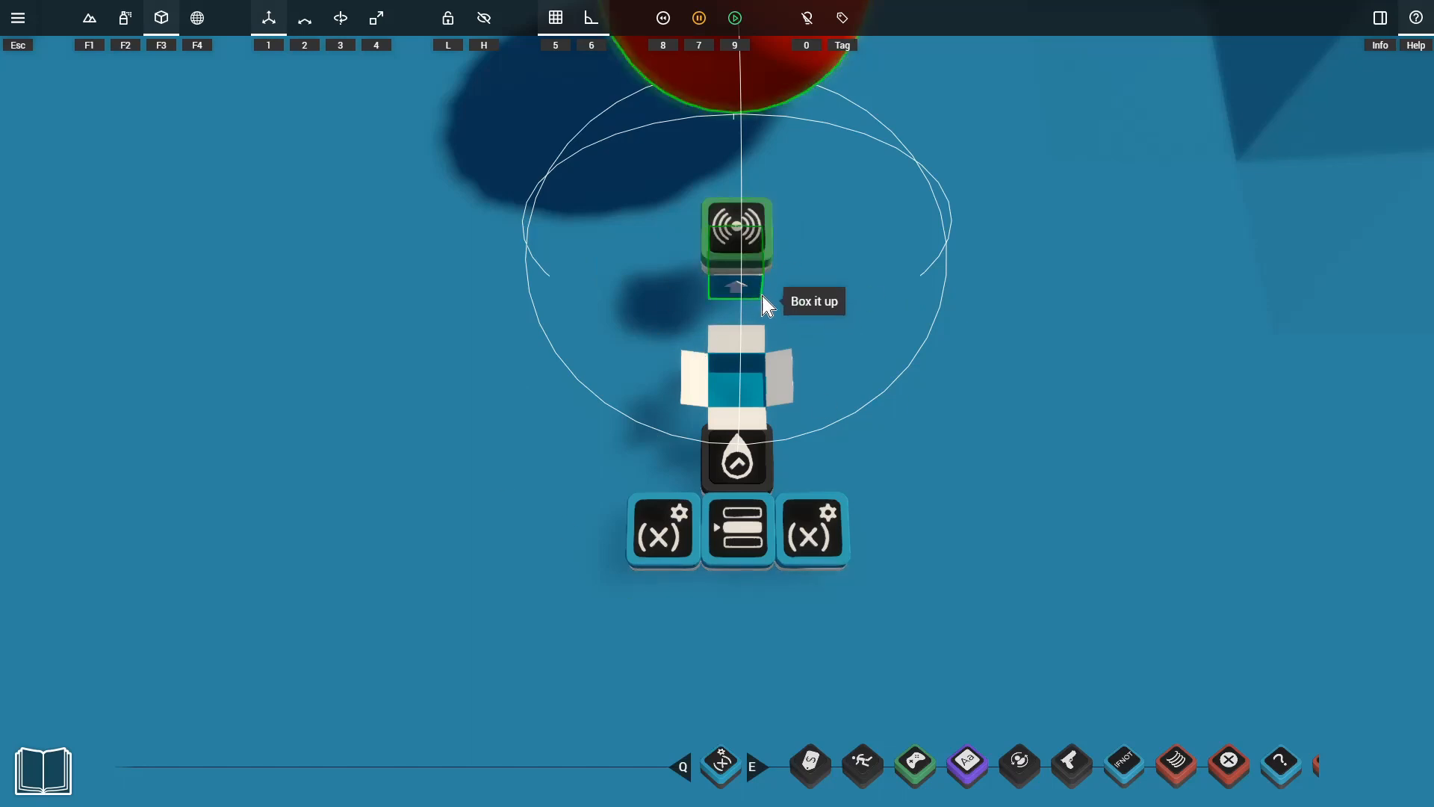
Duplicate the boxed checkpoint with its red sphere to form a row of checkpoints.
{"action": "left_click", "coordinate": [732, 523]}
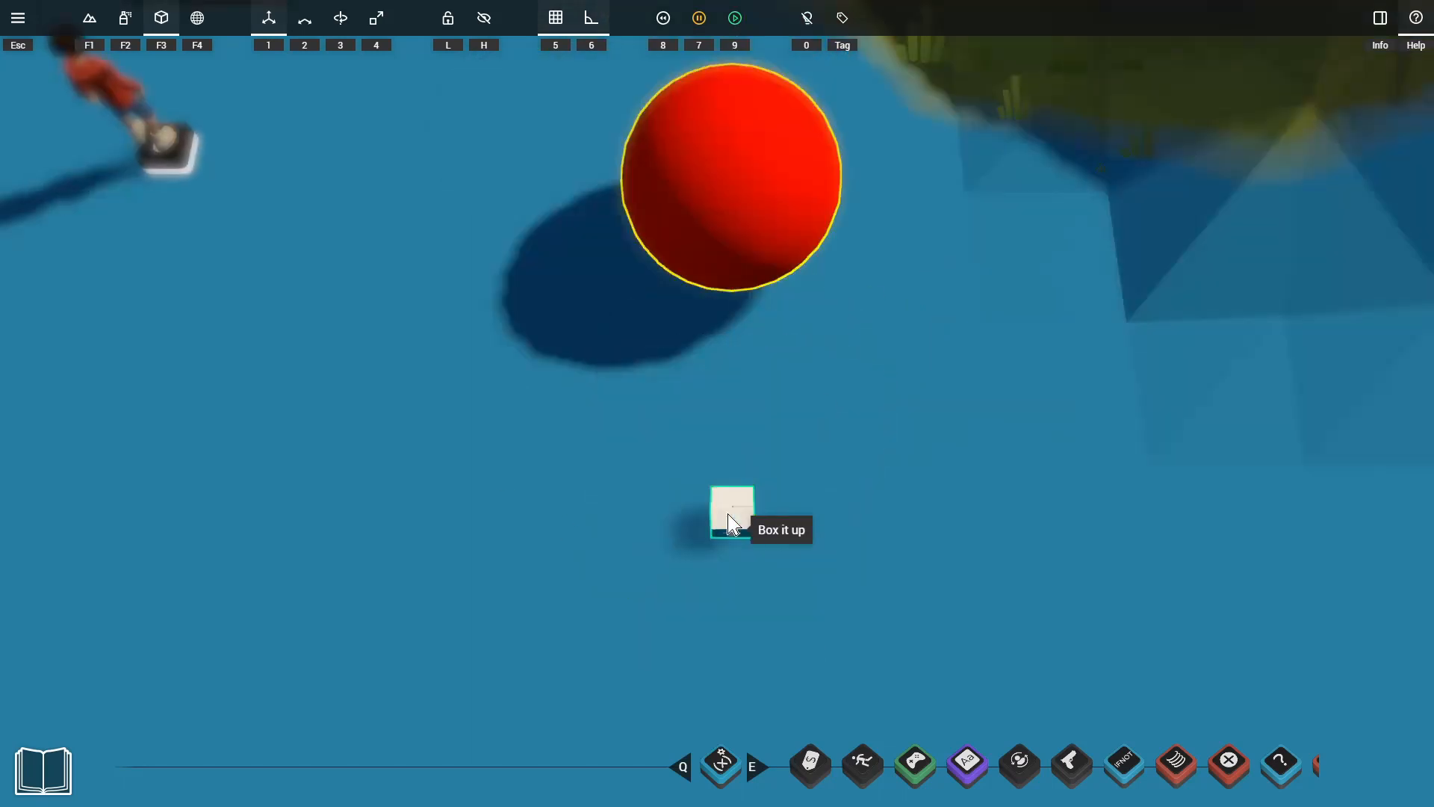
{"action": "left_click_drag", "start_coordinate": [739, 517], "coordinate": [1425, 512]}
{"action": "key", "text": "d"}
Playtest the row of checkpoints by running past each sphere in turn, and leave the playtest.
{"action": "key", "text": "9"}
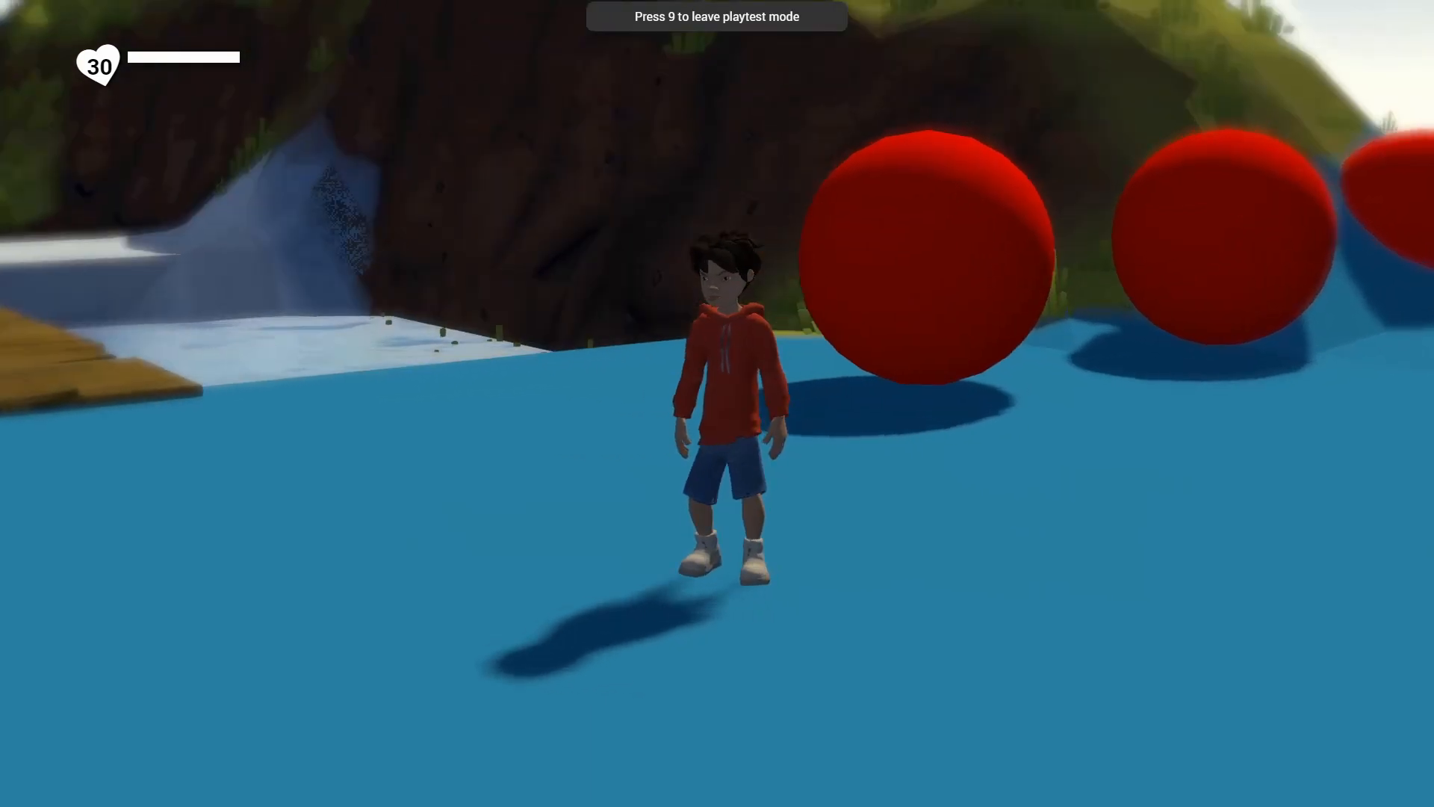
{"action": "key", "text": "w"}
{"action": "key", "text": "d"}
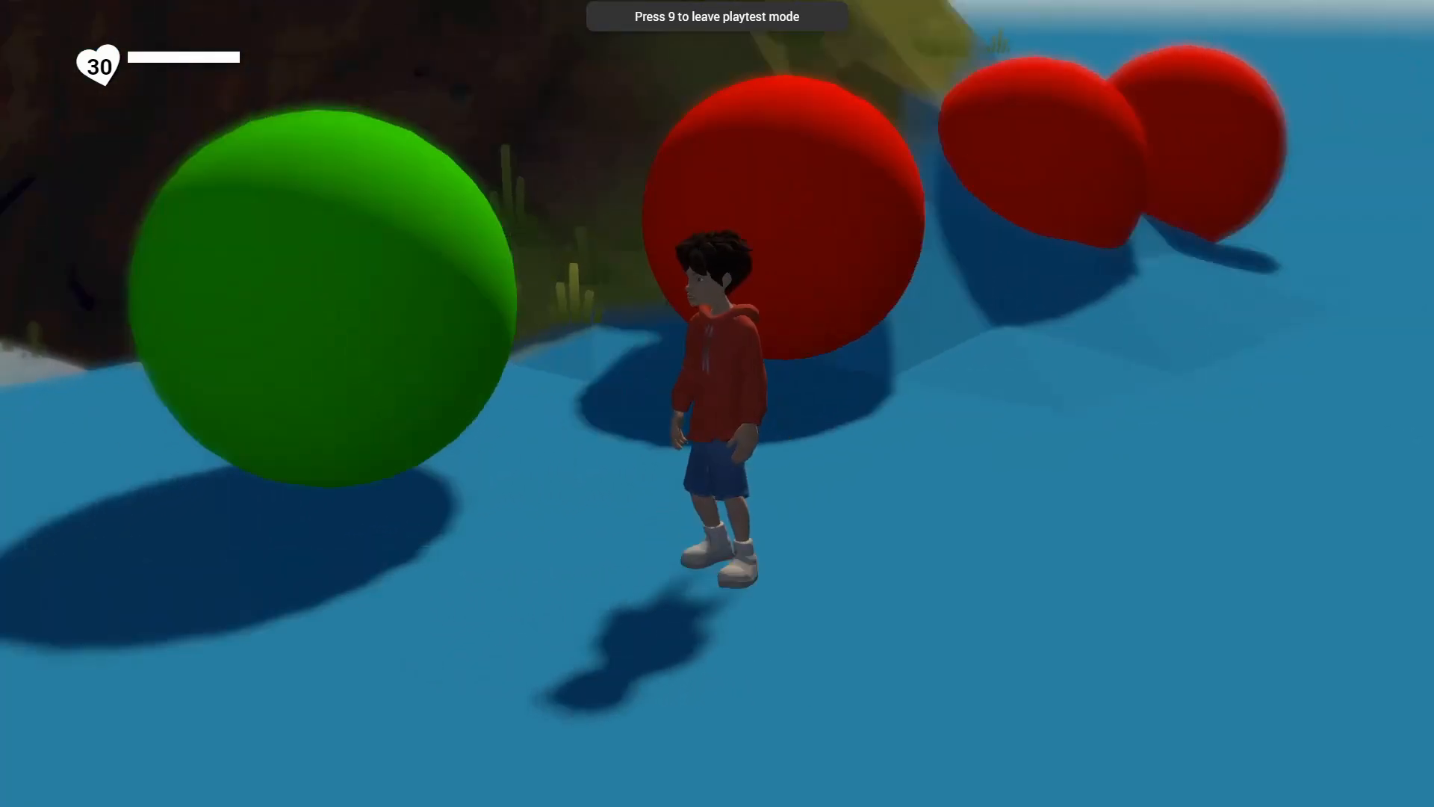
{"action": "key", "text": "d"}
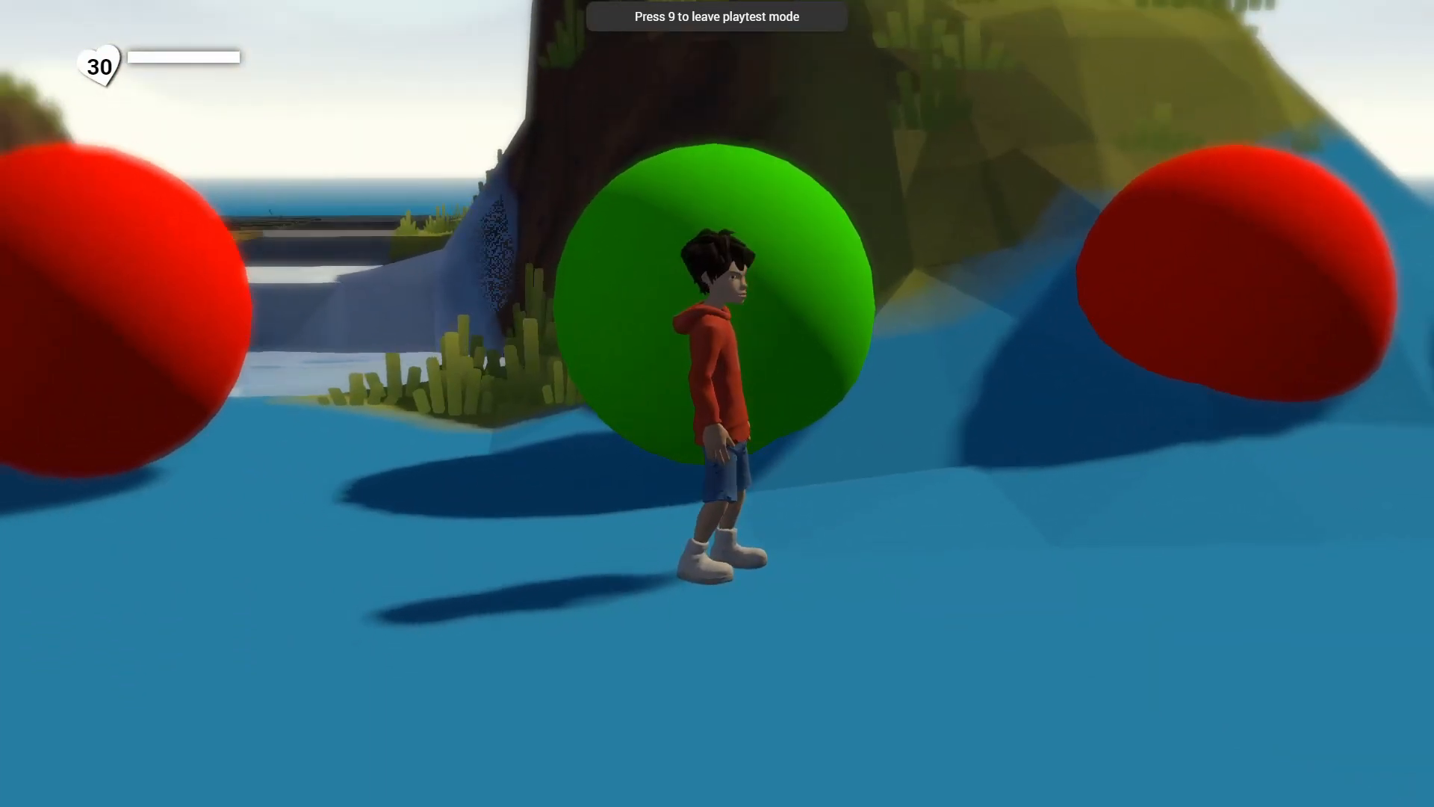
{"action": "key", "text": "d"}
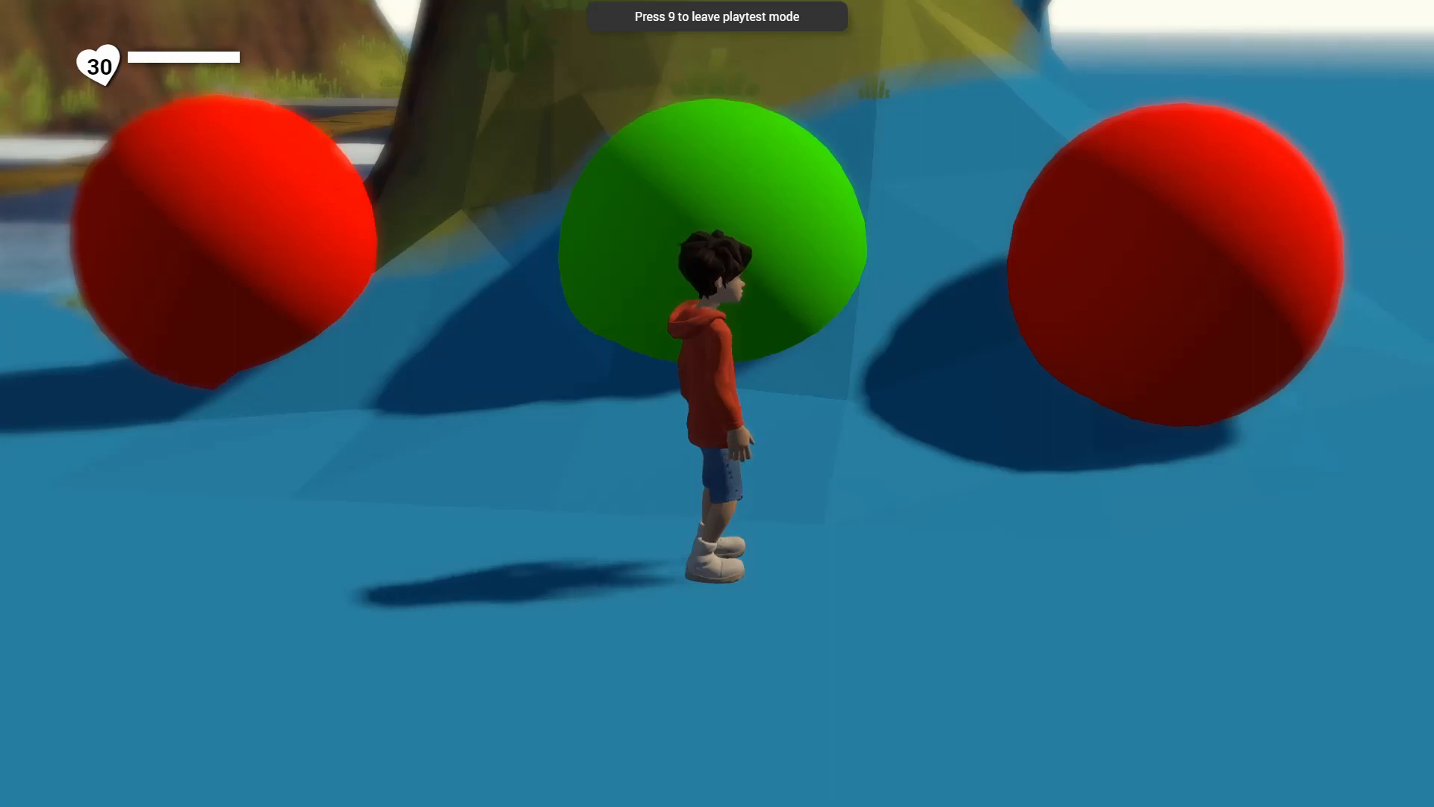
{"action": "key", "text": "space"}
{"action": "key", "text": "9"}
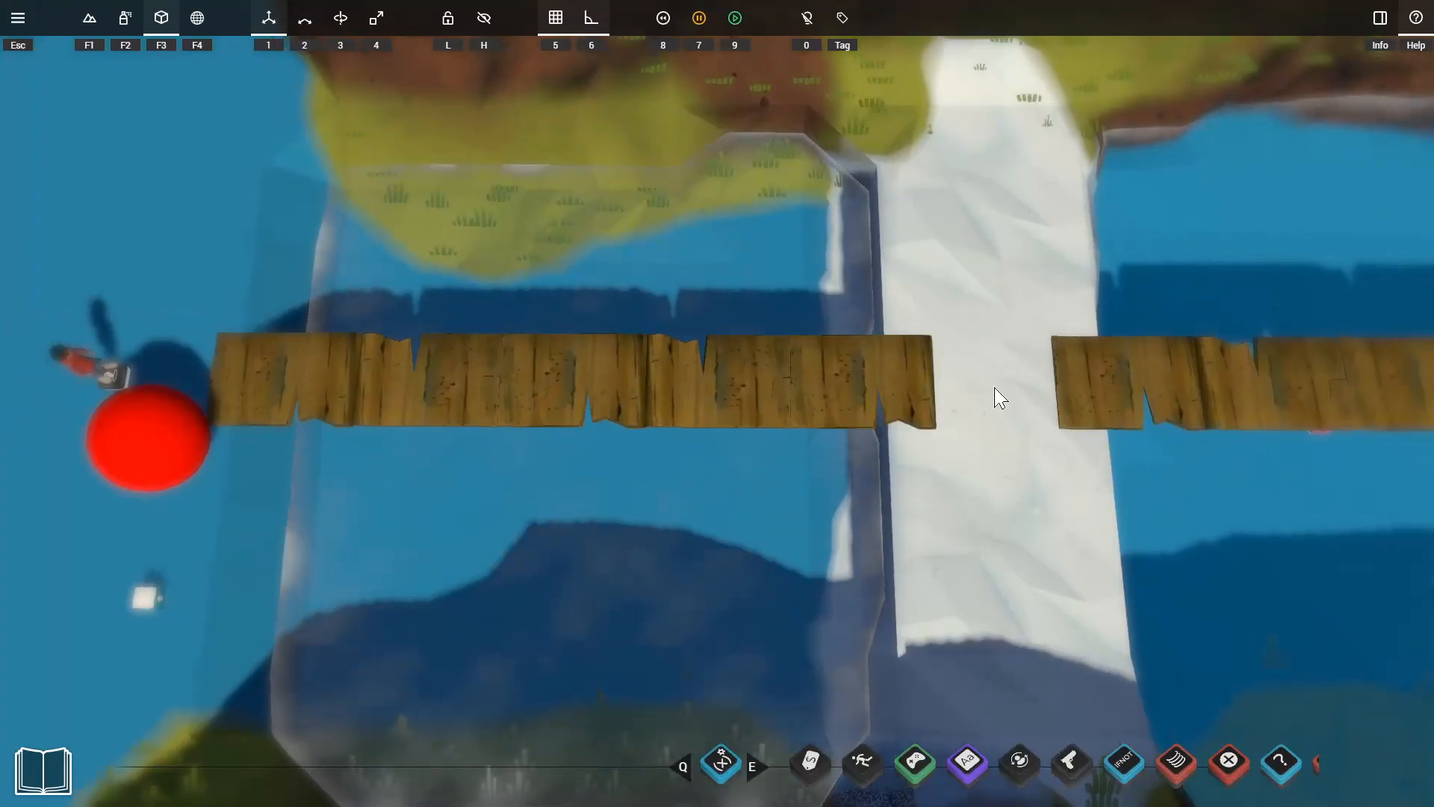
Place copies of the boxed checkpoint and its red sphere on the platforms along the wooden bridges.
{"action": "left_click_drag", "start_coordinate": [148, 599], "coordinate": [966, 332]}
{"action": "key", "text": "d"}
{"action": "left_click_drag", "start_coordinate": [667, 333], "coordinate": [1080, 385]}
{"action": "key", "text": "d"}
{"action": "key", "text": "d"}
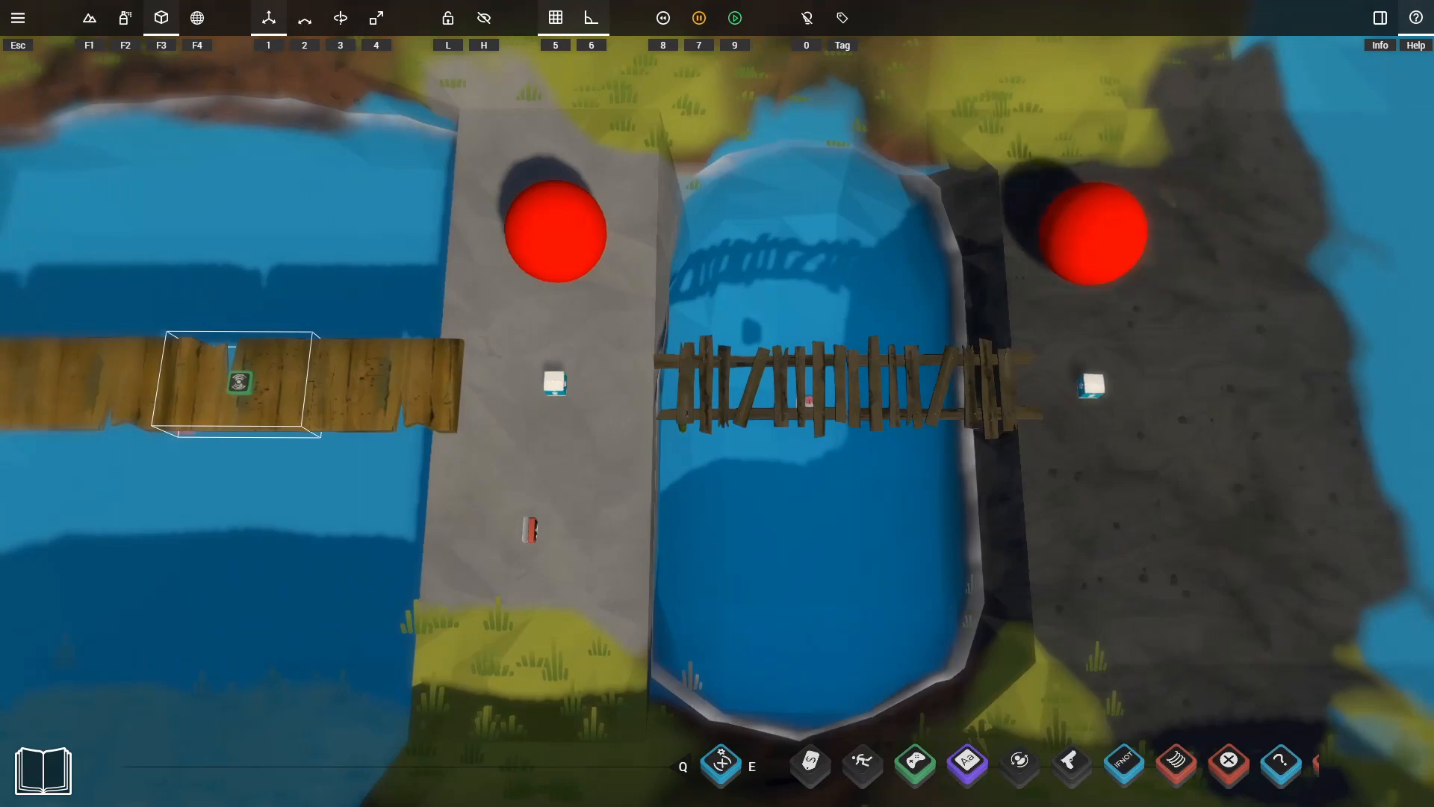
Playtest the bridge course, running forward through the platform checkpoints and back again.
{"action": "key", "text": "9"}
{"action": "key", "text": "w"}
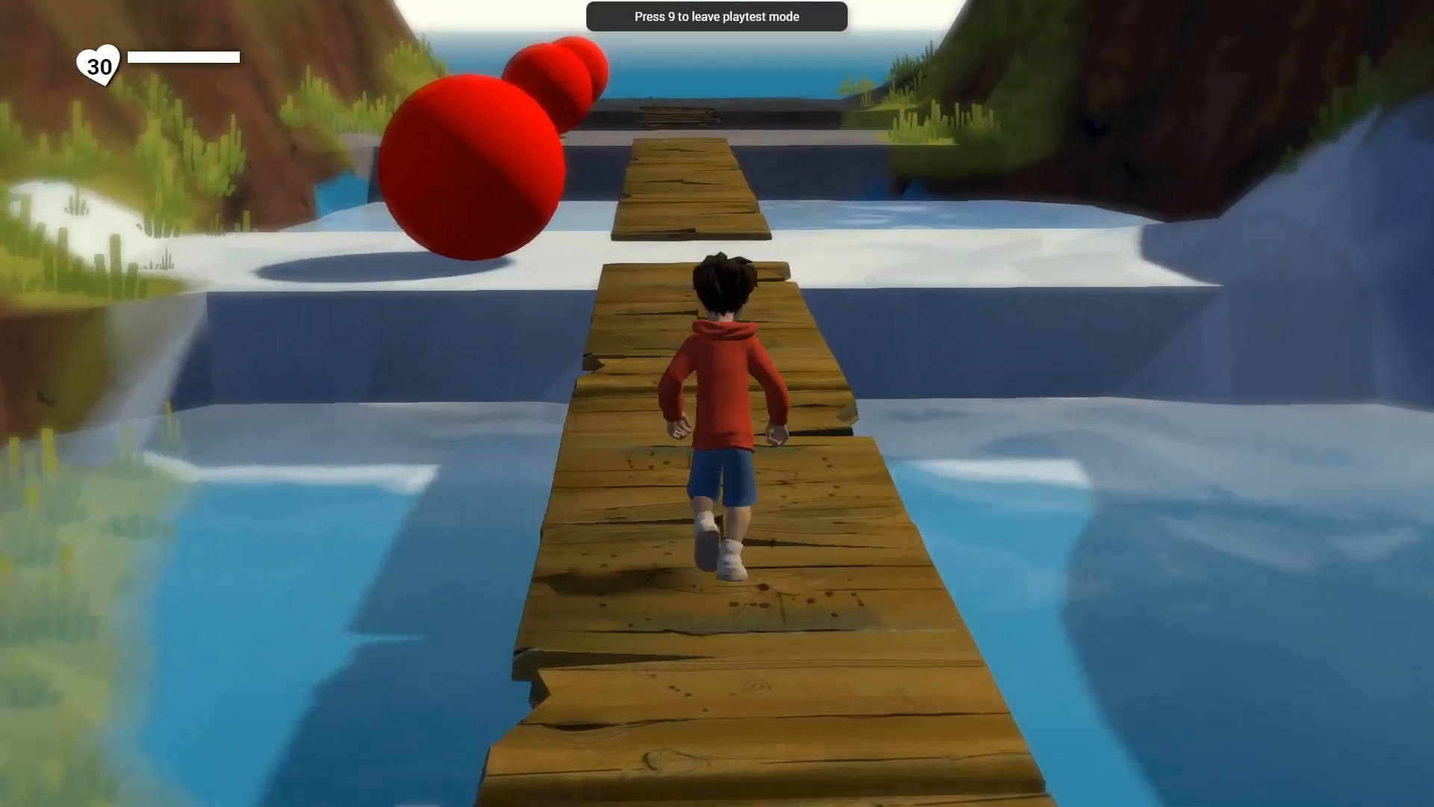
{"action": "key", "text": "w"}
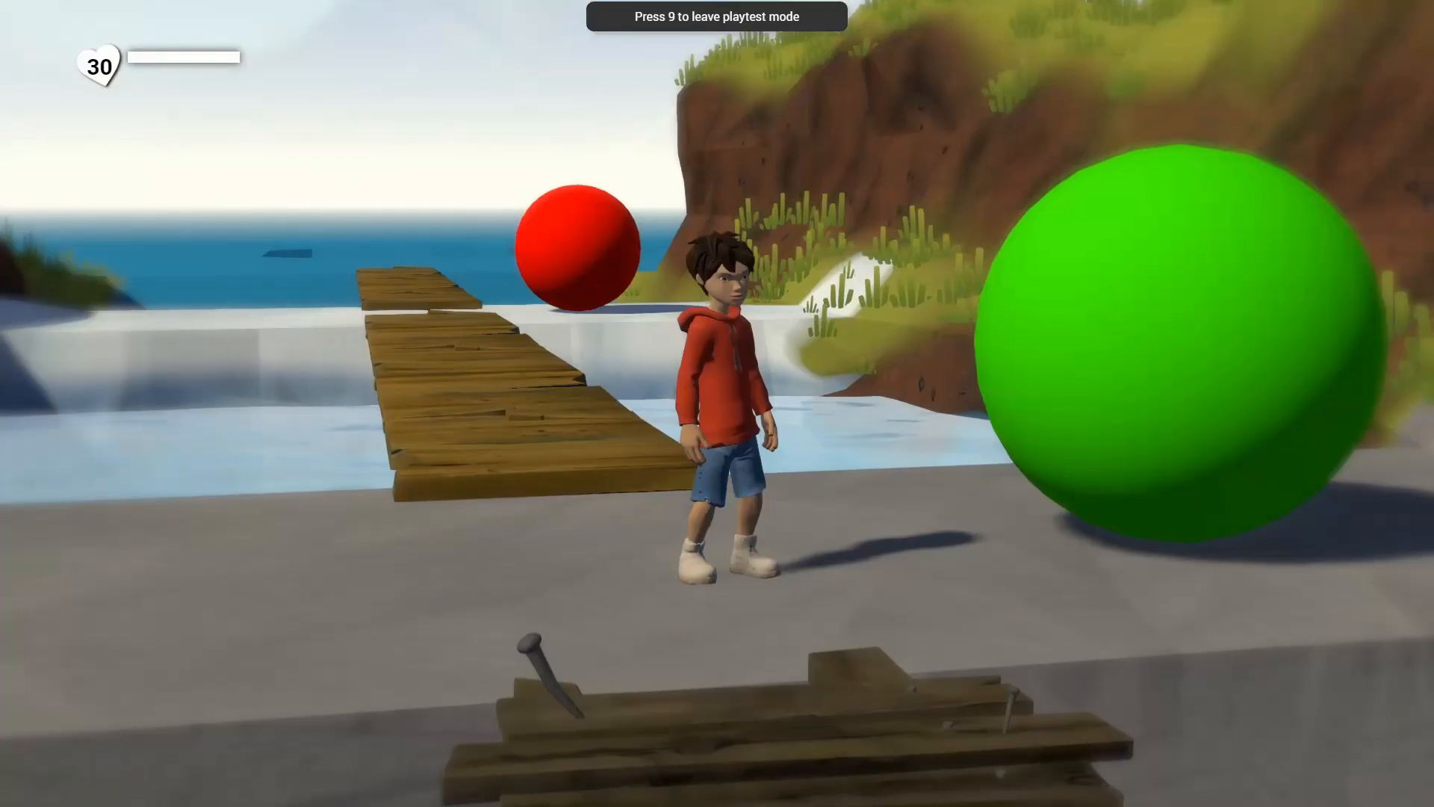
{"action": "key", "text": "a"}
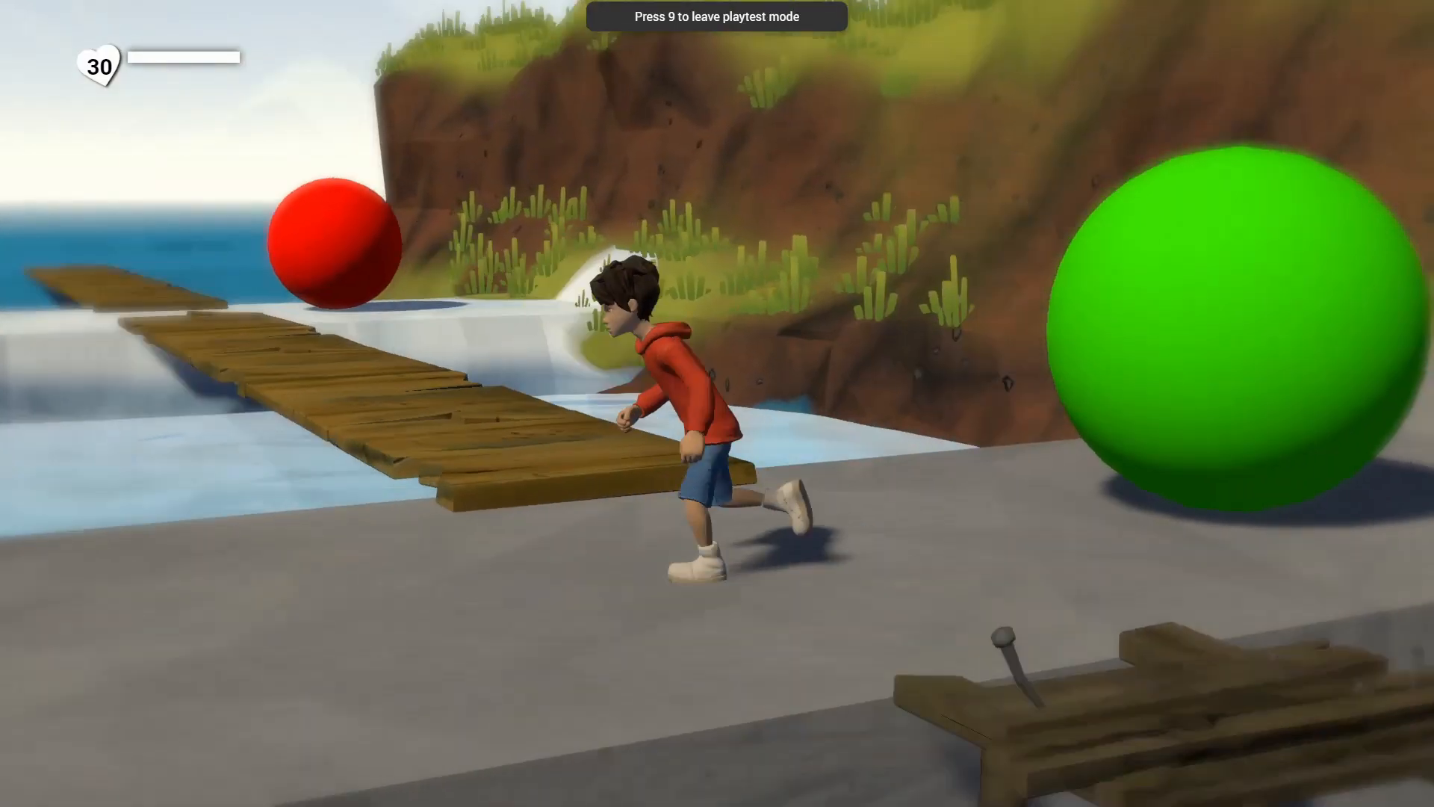
{"action": "key", "text": "w"}
{"action": "key", "text": "space"}
Playtest the long line of closely spaced checkpoints by running alongside its red spheres.
{"action": "key", "text": "w"}
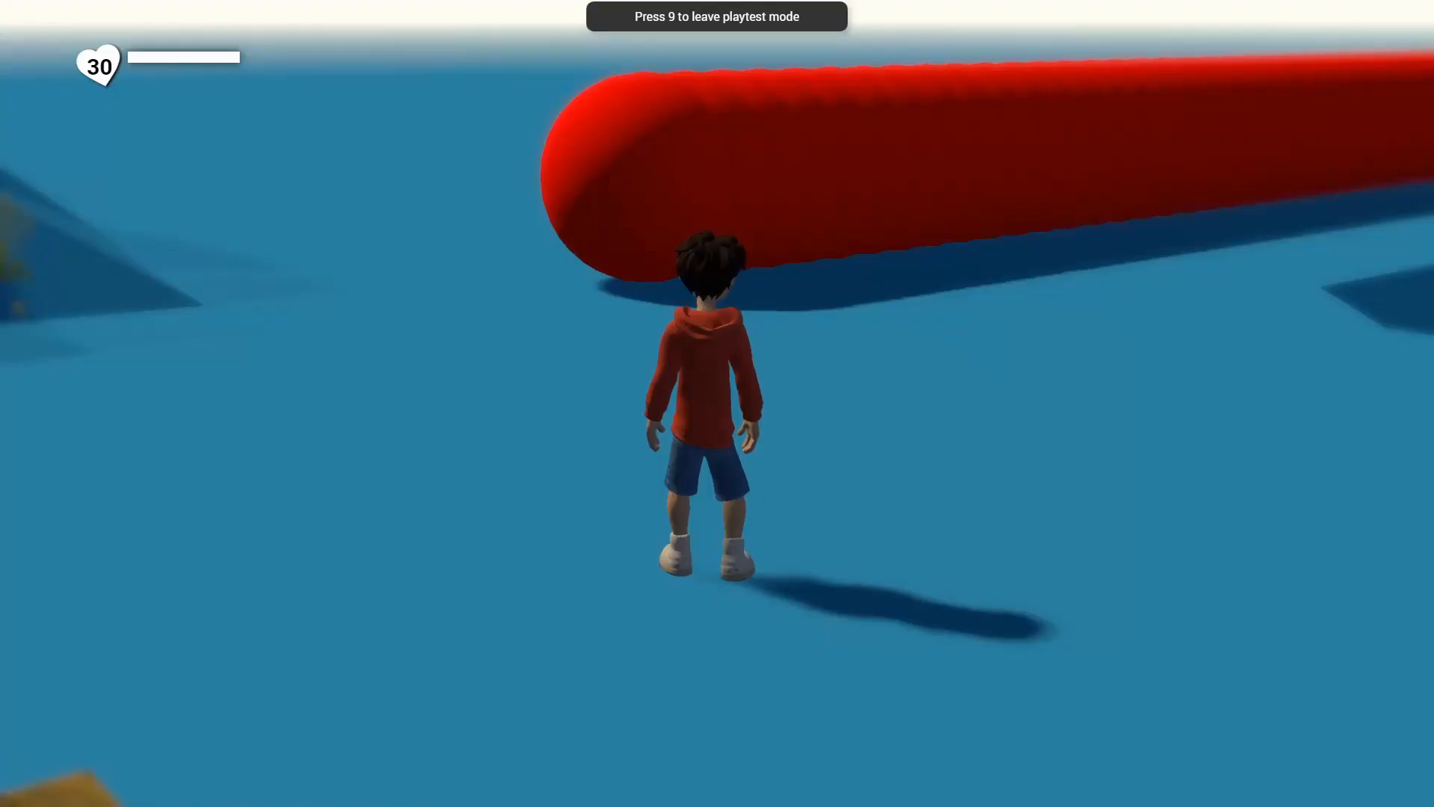
{"action": "key", "text": "w"}
{"action": "key", "text": "d"}
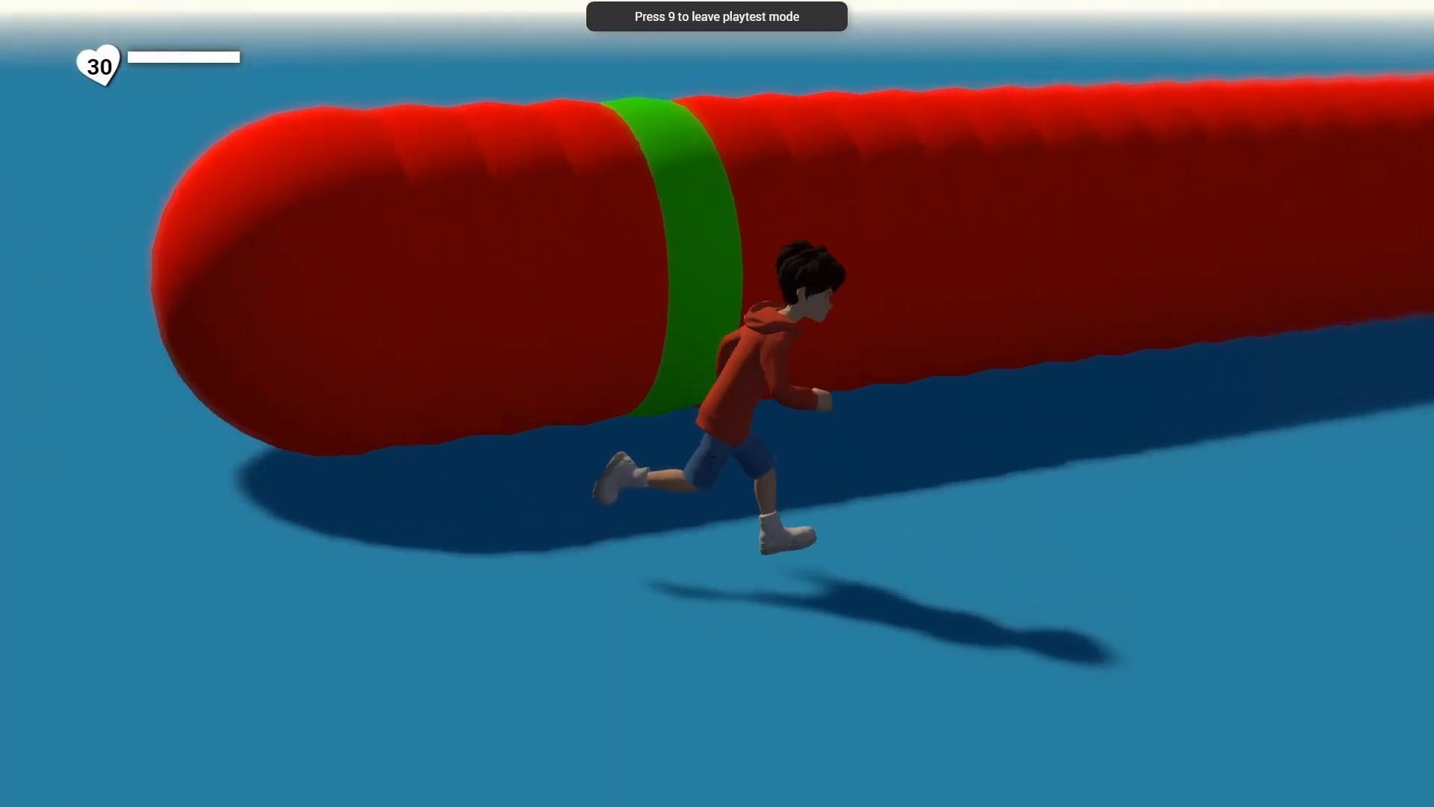